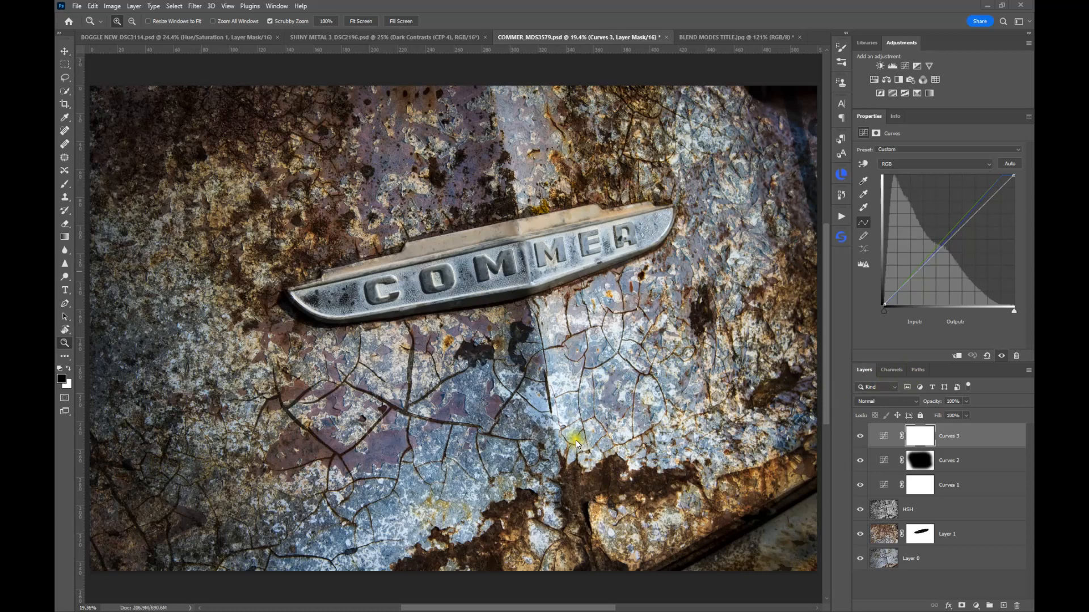
- Check that the Layers panel is enabled and review the blend modes available for Layer 0, keeping it on Normal
left_click(277, 7)
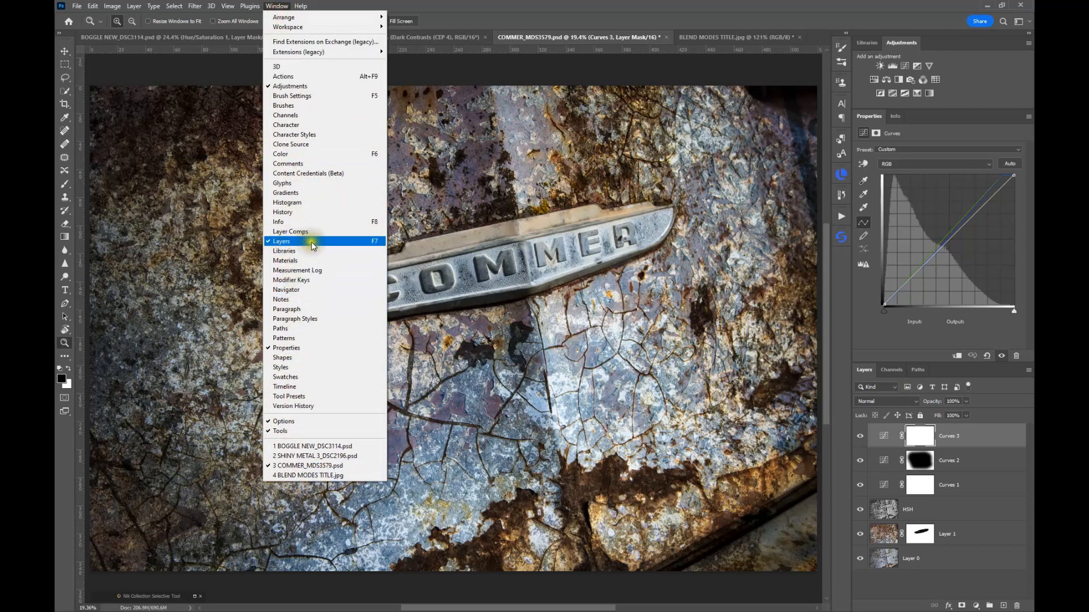
left_click(540, 295)
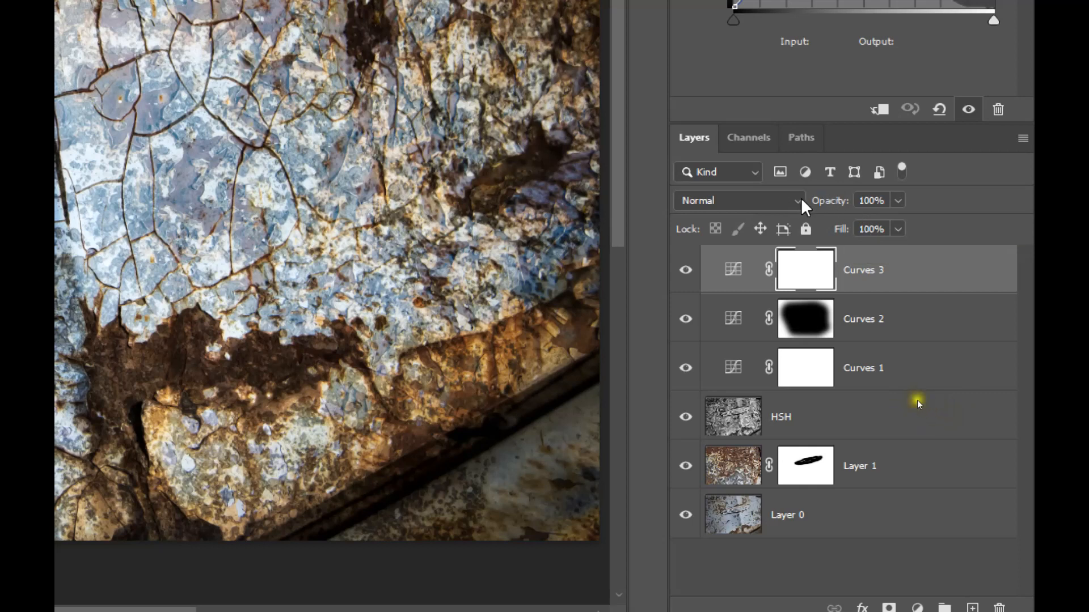
left_click(717, 513)
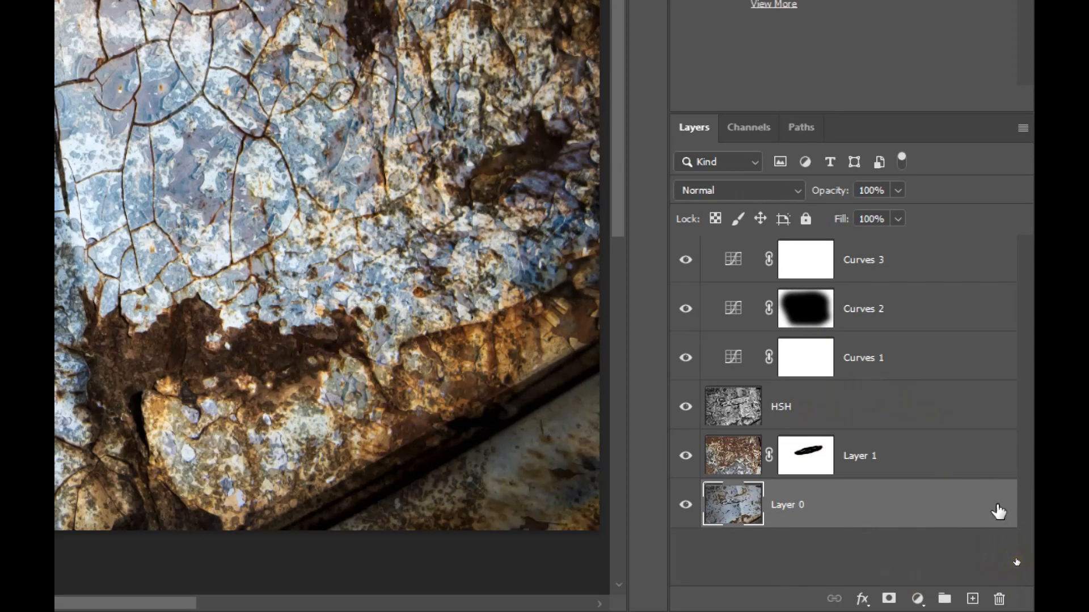
left_click(730, 192)
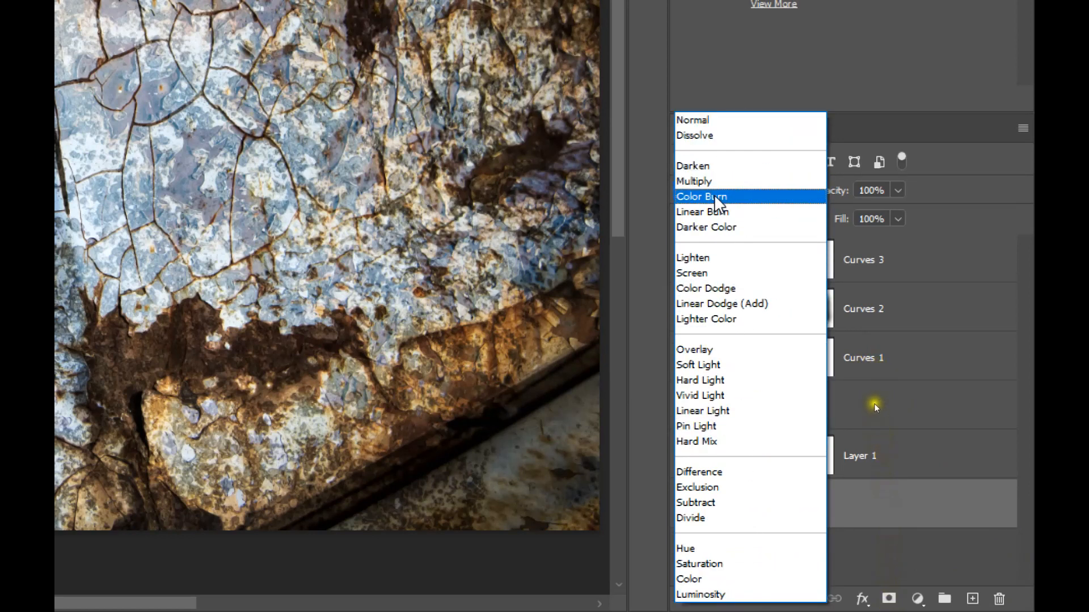
left_click(713, 122)
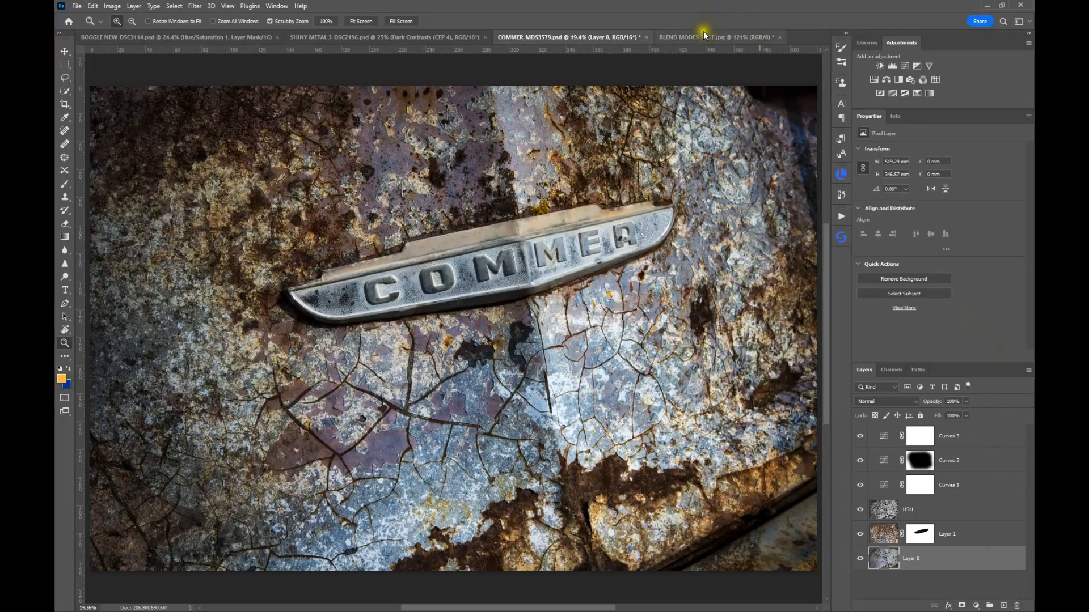
- View the blend mode groups chart in BLEND MODES TITLE.jpg and return to COMMER_MDS3579.psd
left_click(703, 36)
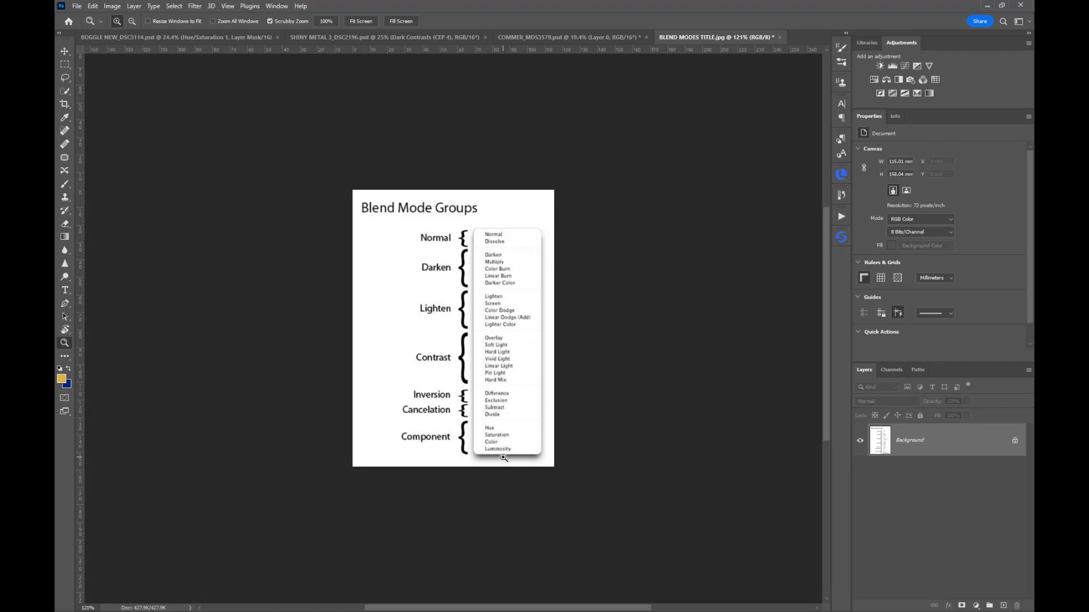
left_click(563, 36)
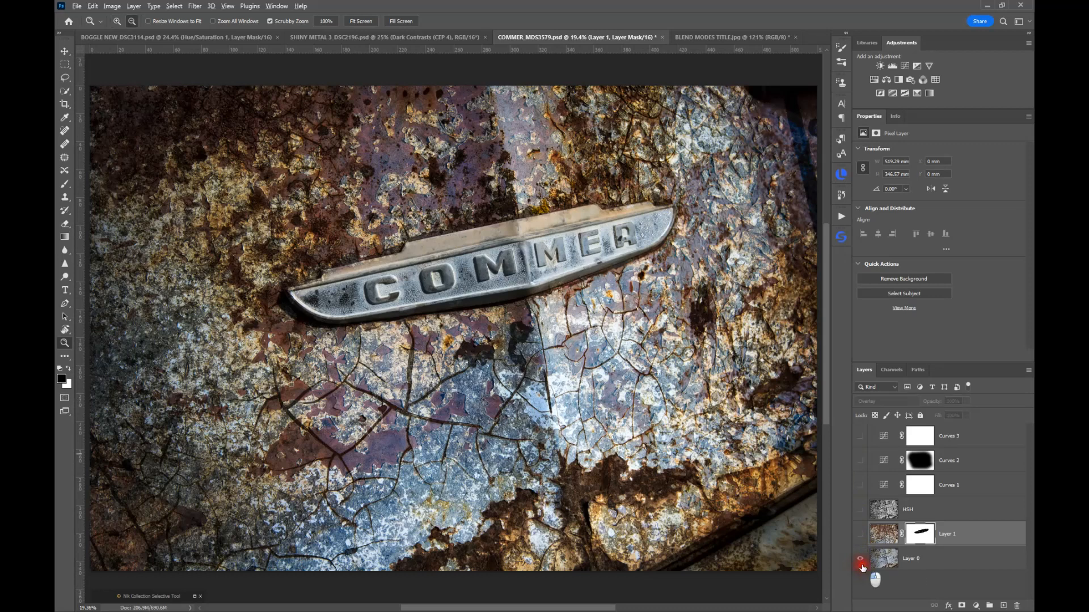
- Hide every layer except Layer 0 and turn the visibility of the rust texture on Layer 1 back on
left_click(861, 564, "alt")
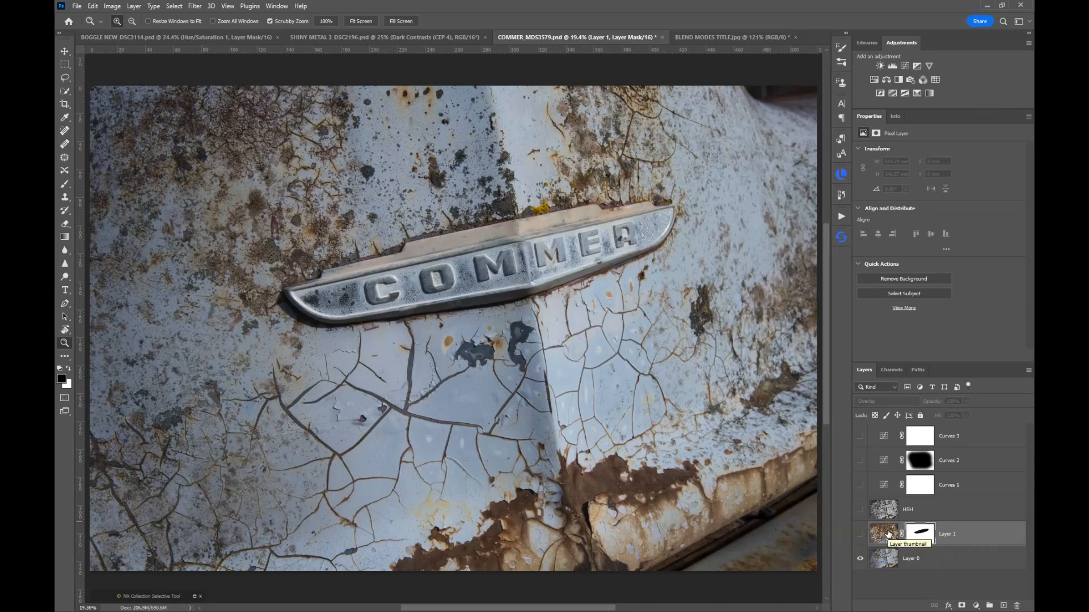
left_click(883, 508)
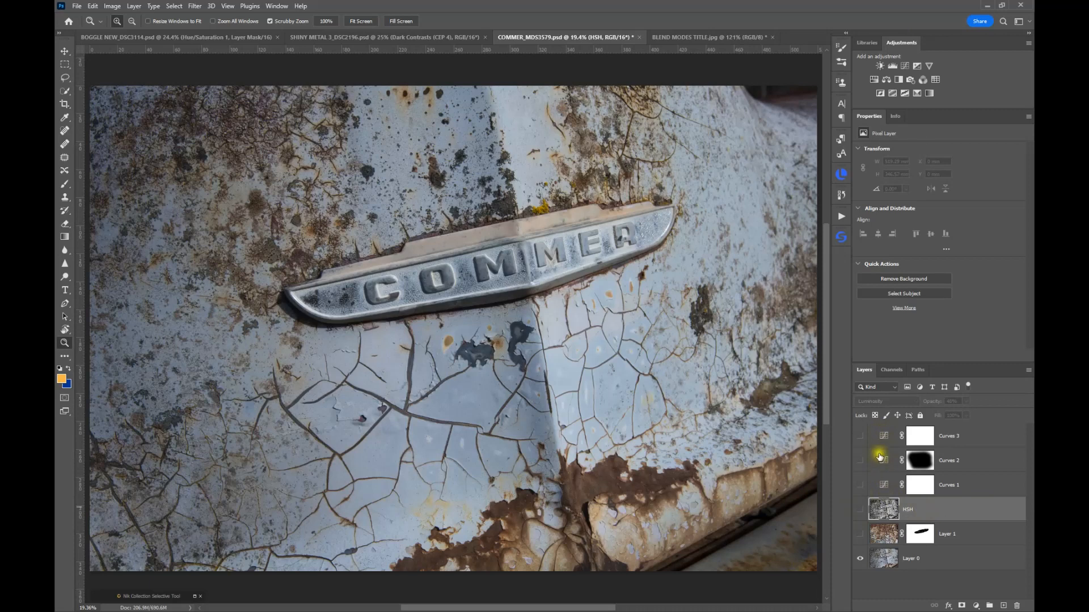
left_click(882, 533)
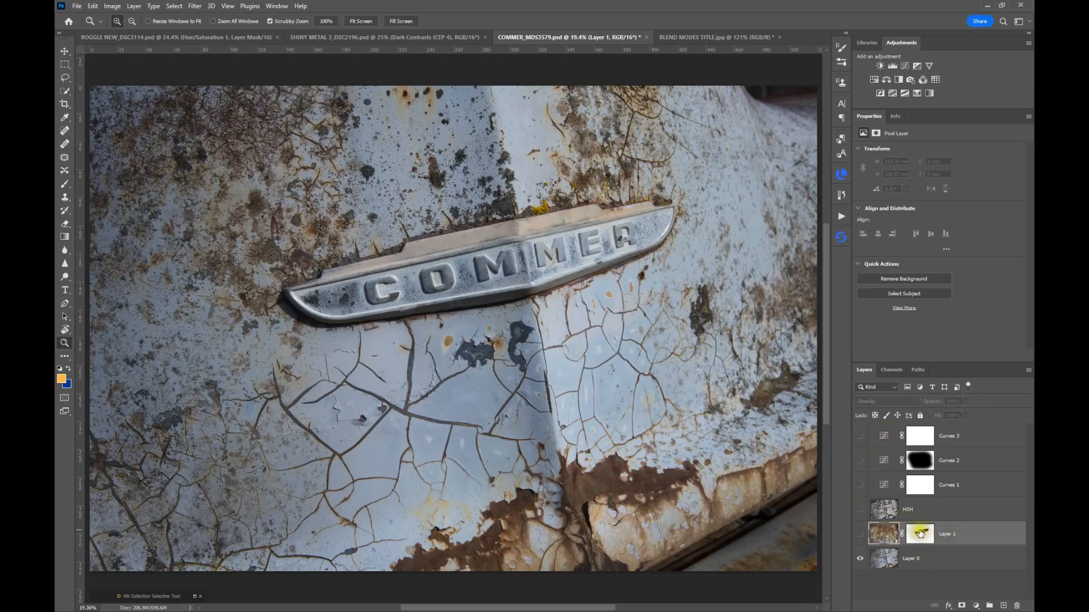
left_click(859, 534)
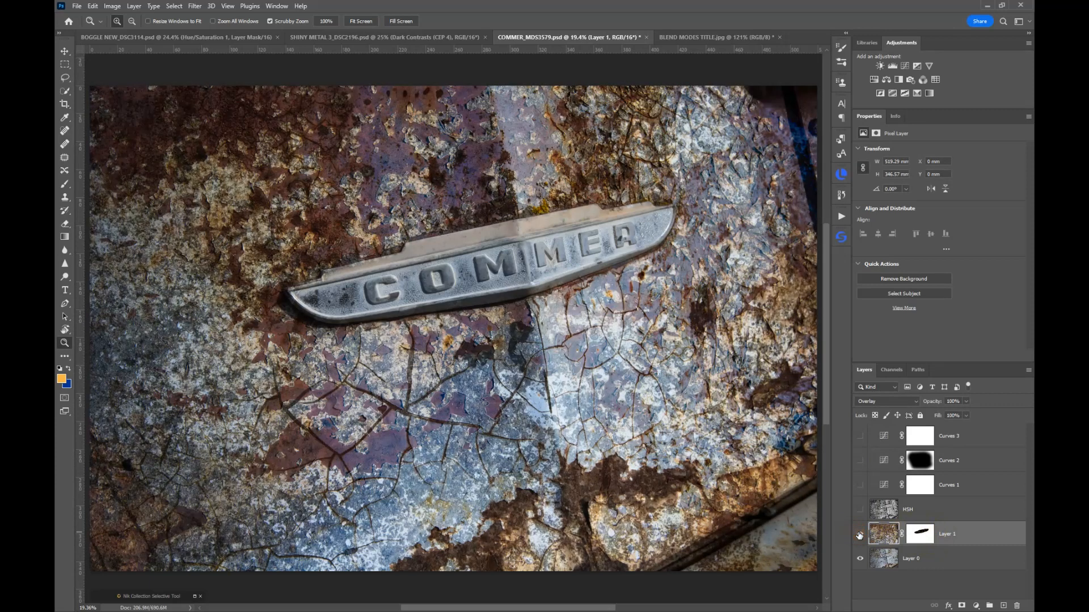
- Disable the layer mask on Layer 1 and target the layer's image instead of its mask
left_click(920, 532)
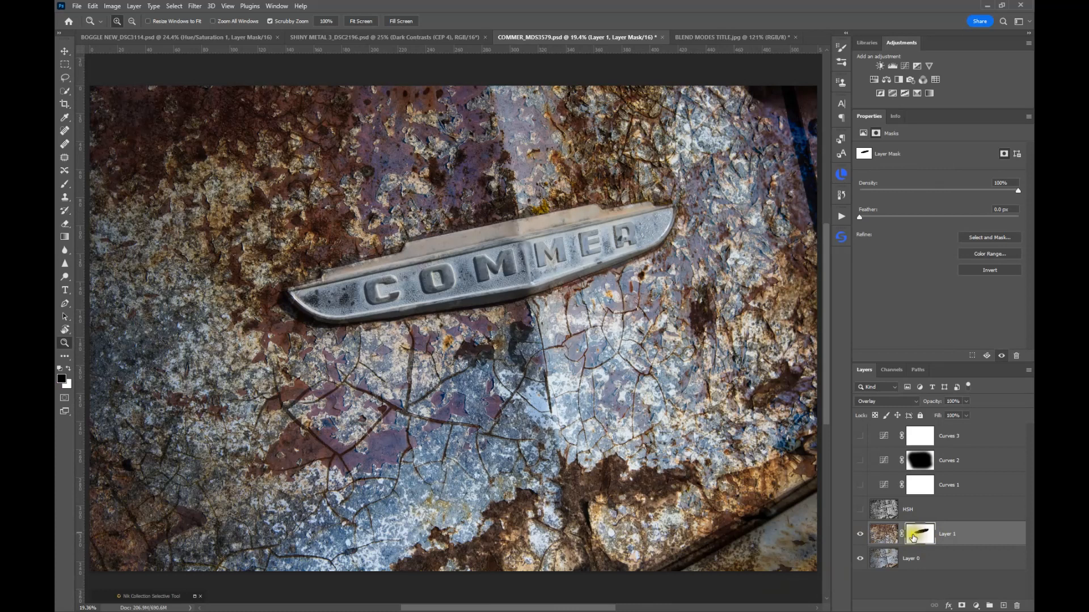
right_click(921, 536)
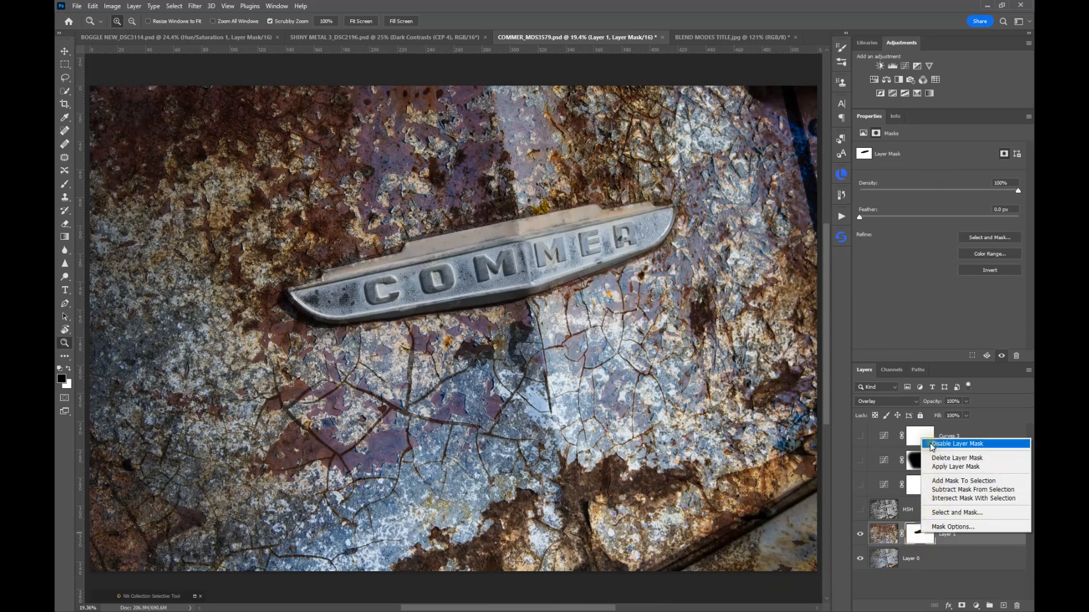
left_click(930, 446)
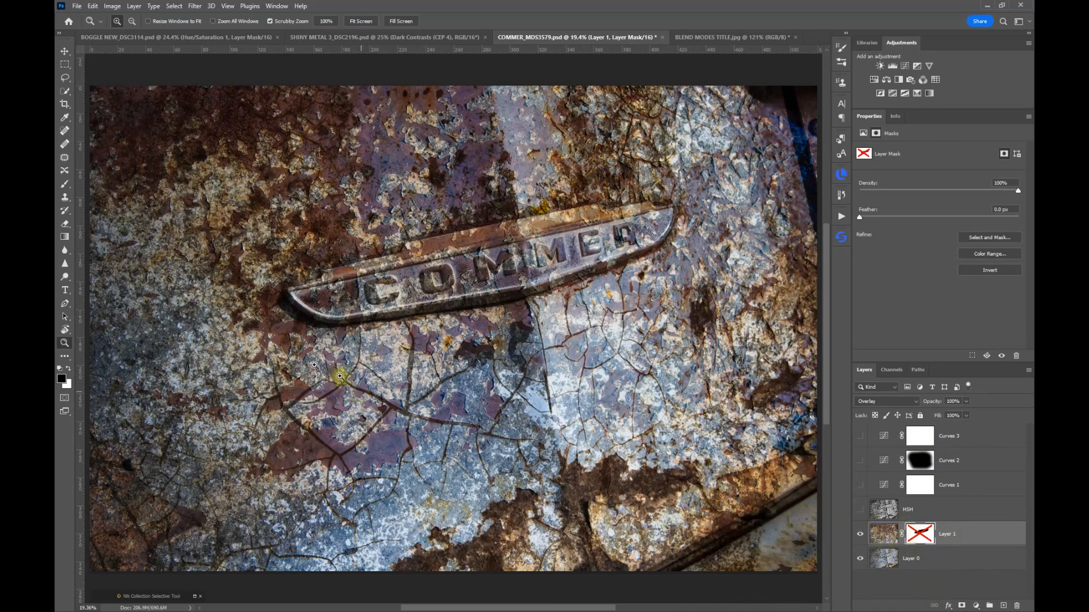
left_click(875, 533)
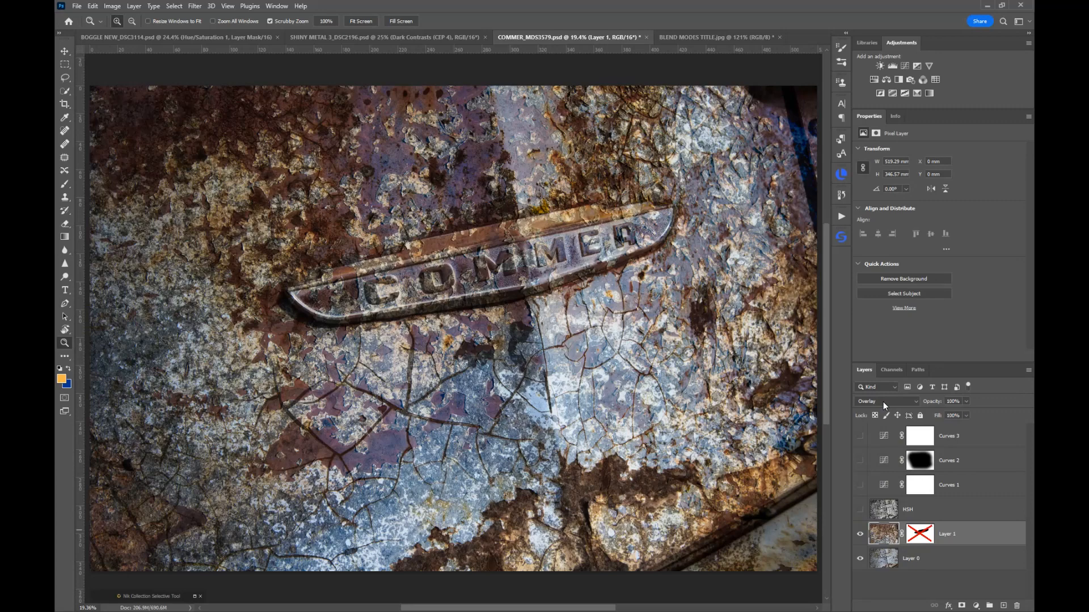
- Try Layer 1 in Normal blend mode at 49% opacity and return the opacity to 100%
left_click(883, 401)
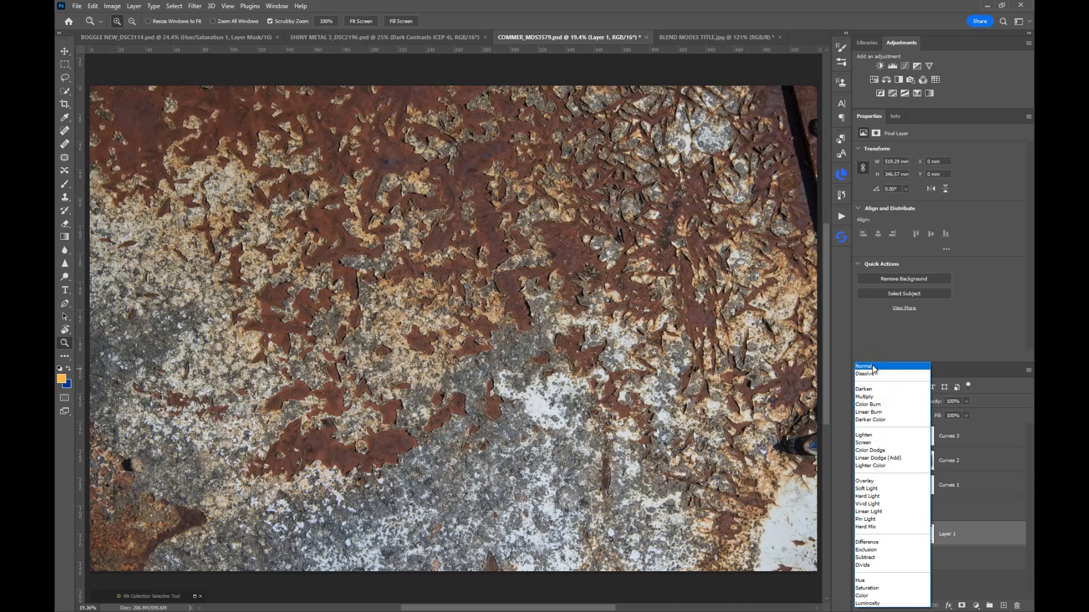
left_click(873, 368)
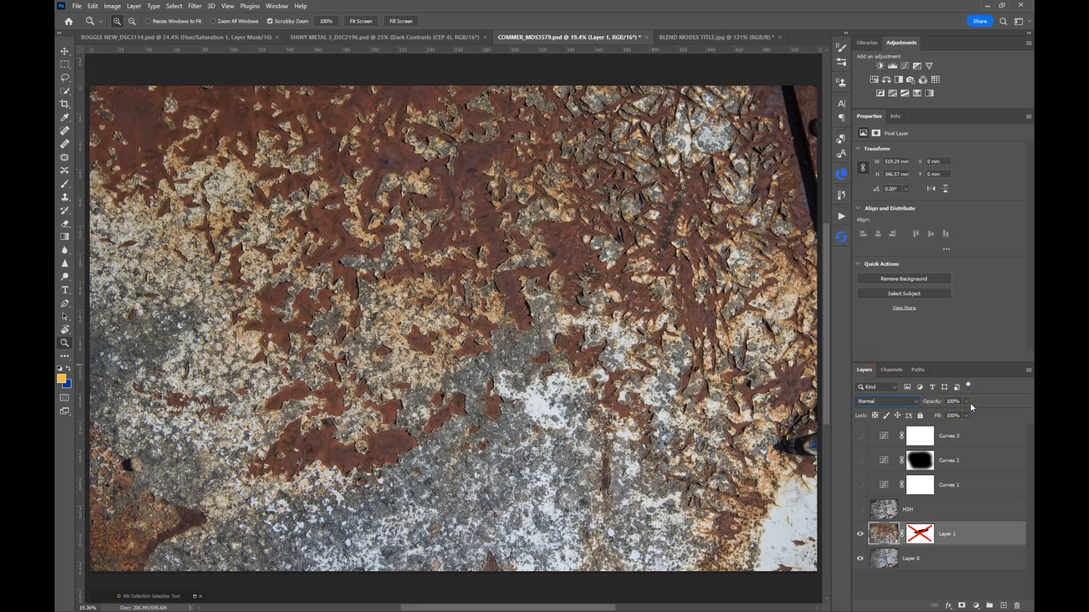
left_click(904, 404)
left_click_drag(937, 403, 910, 398)
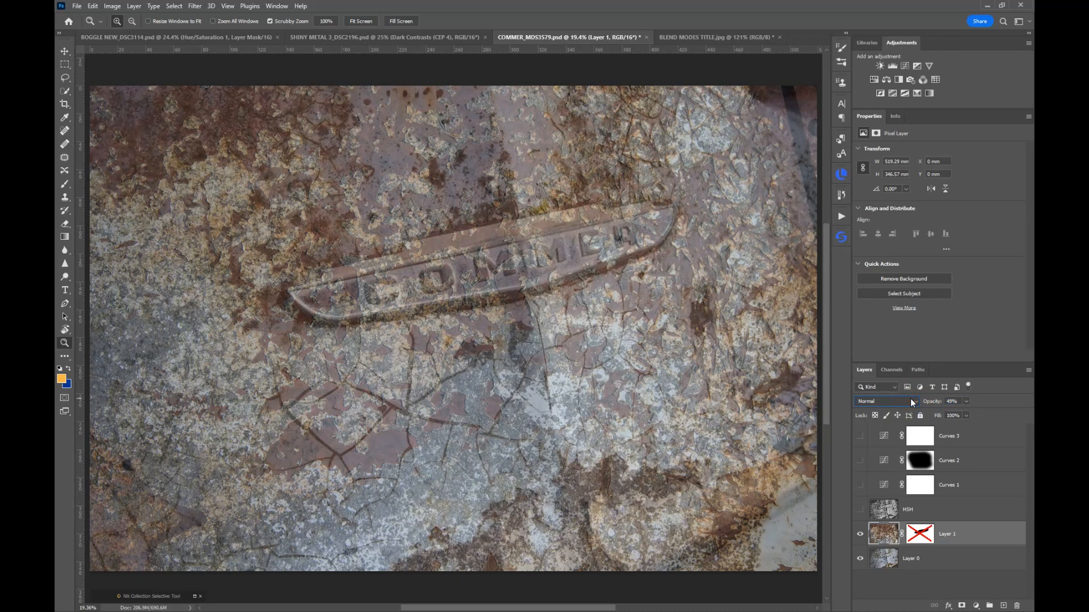
left_click(951, 401)
left_click_drag(951, 401, 970, 405)
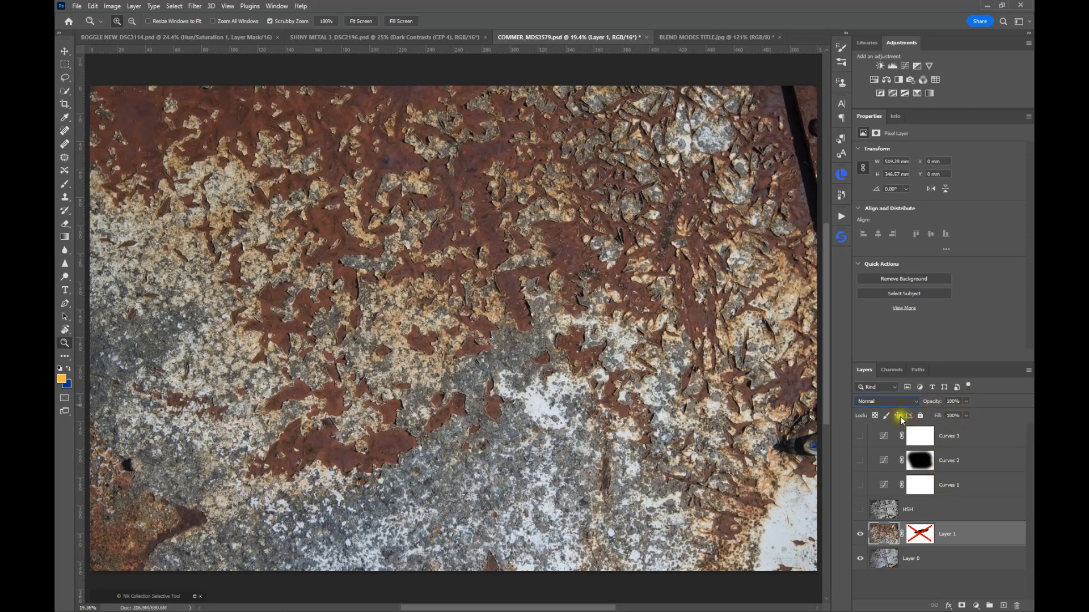
- Compare other blend modes such as Dissolve on Layer 1 and set the layer to Overlay
left_click(892, 401)
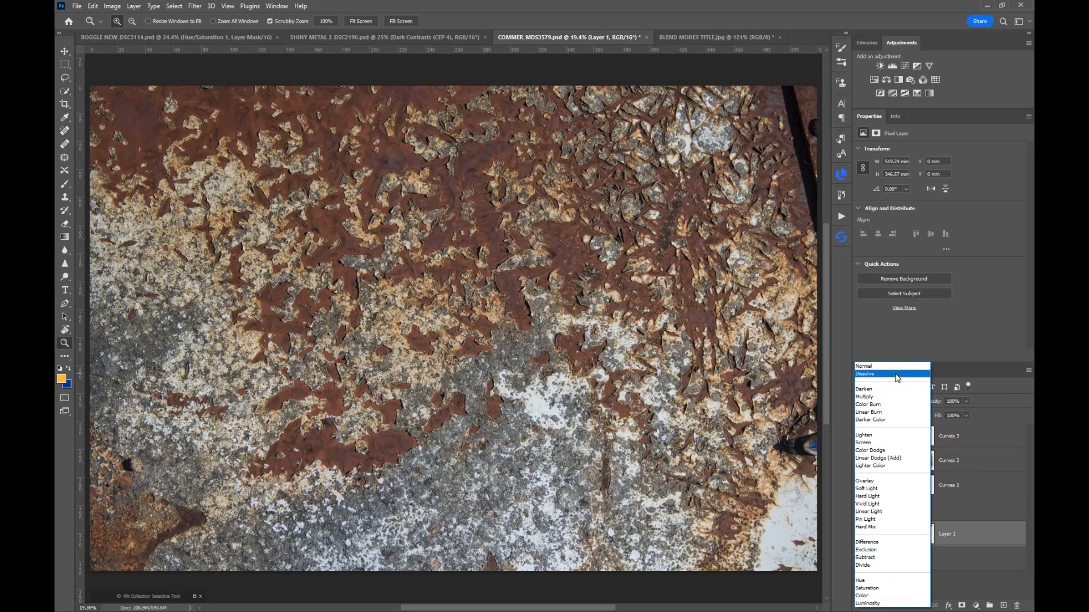
left_click(895, 377)
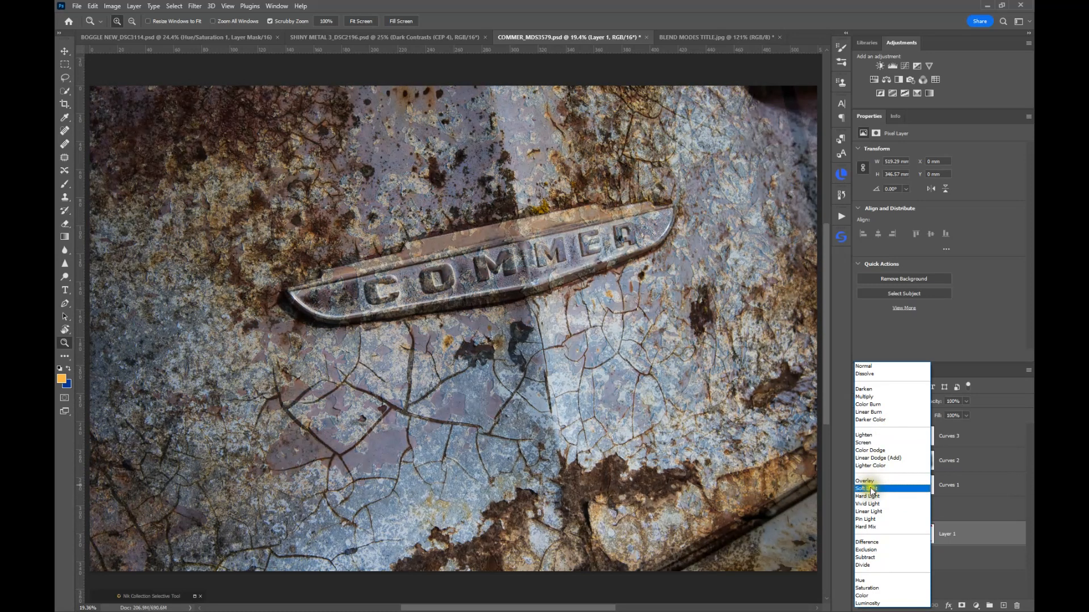
left_click(869, 479)
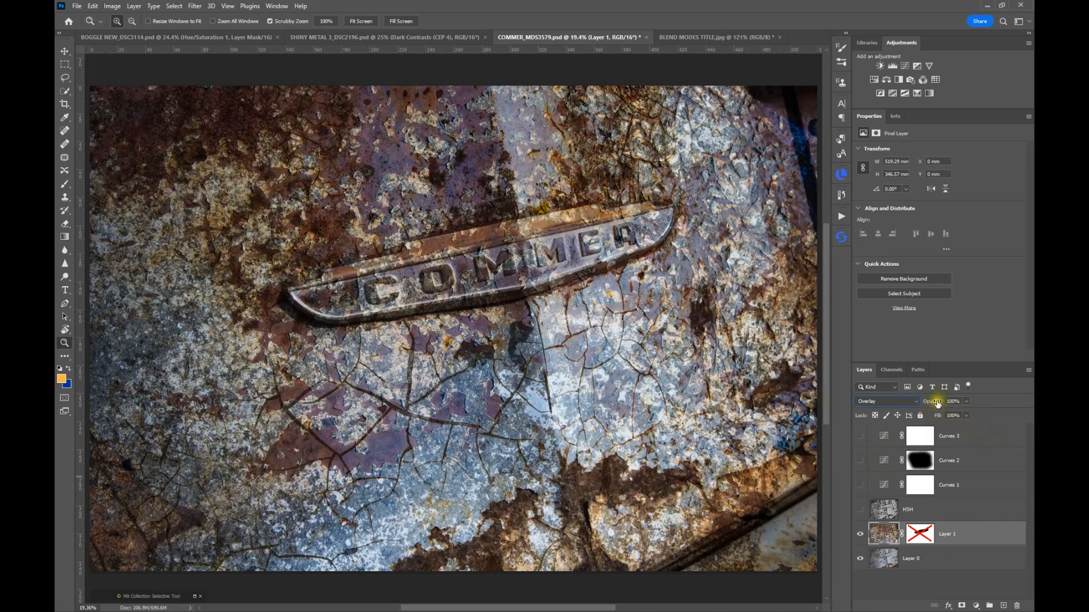
- Reduce Layer 1's opacity to 73% and re-enable its layer mask
left_click_drag(938, 402, 918, 402)
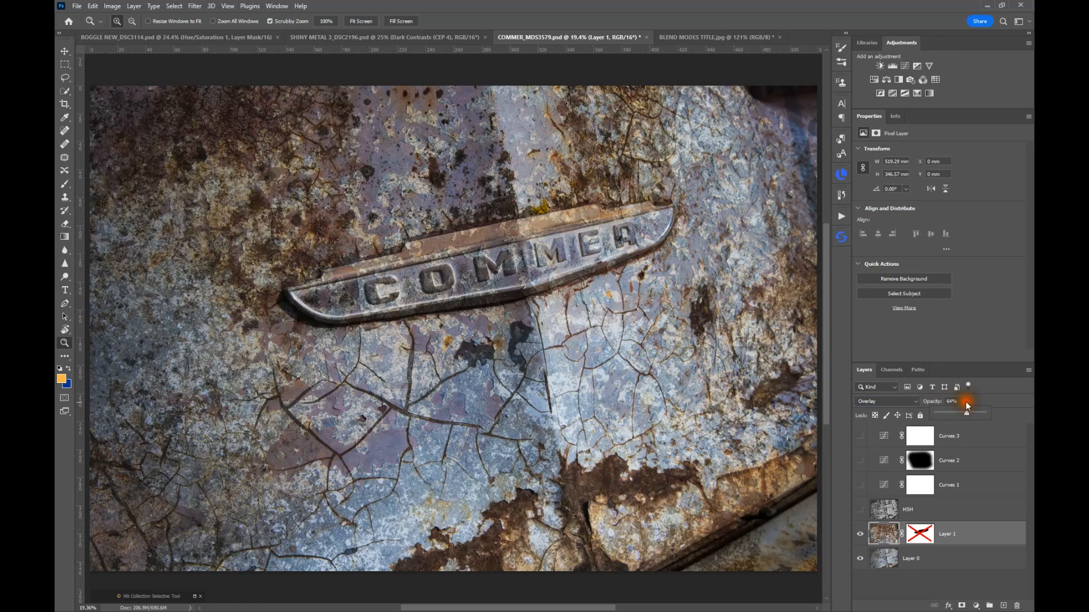
left_click_drag(985, 417, 960, 412)
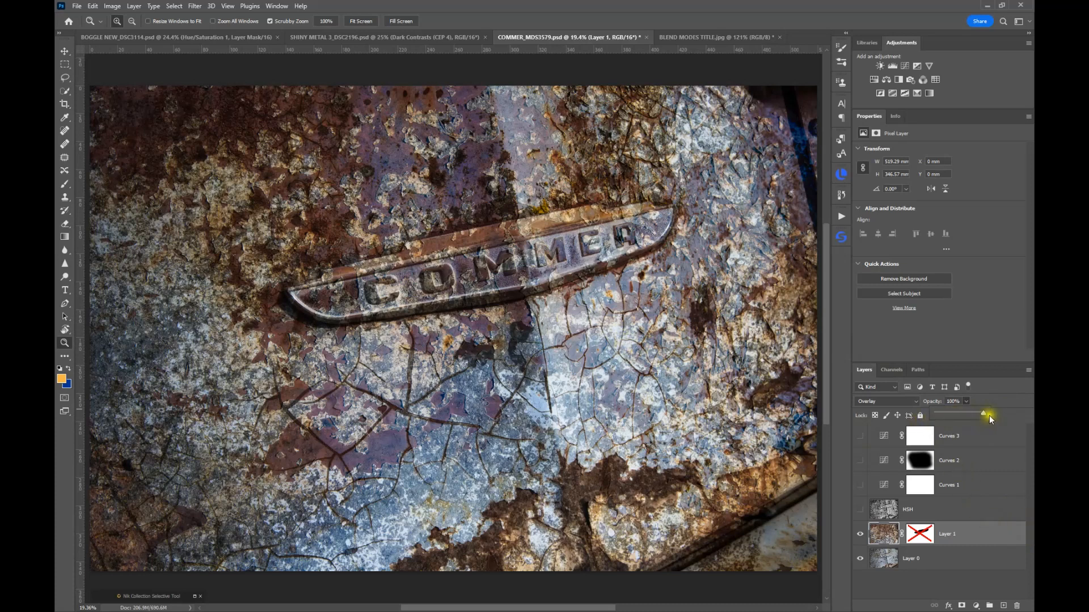
left_click_drag(984, 414, 970, 411)
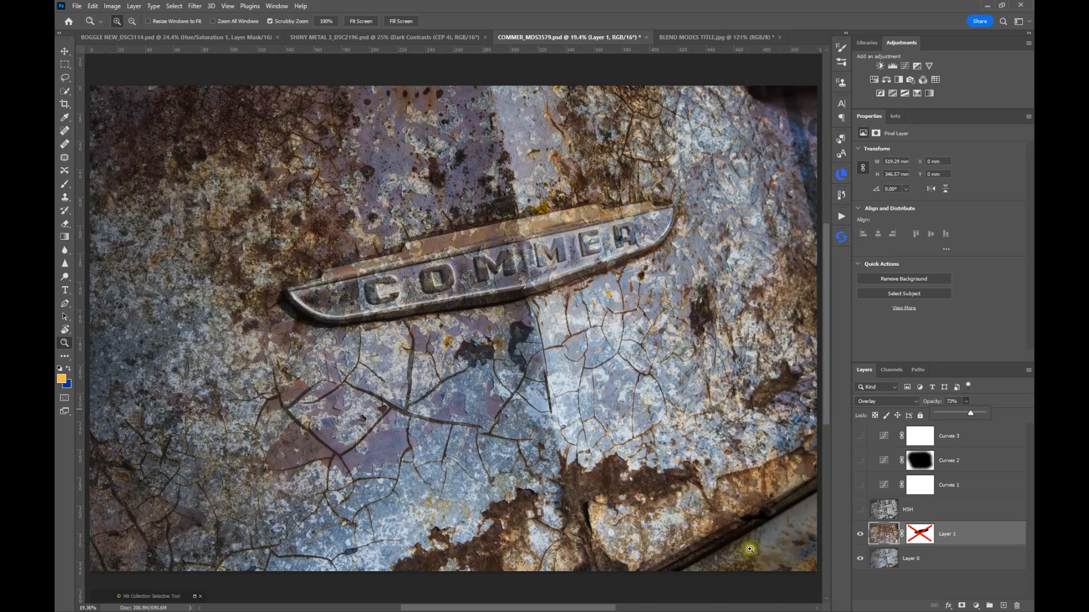
left_click(925, 541, "shift")
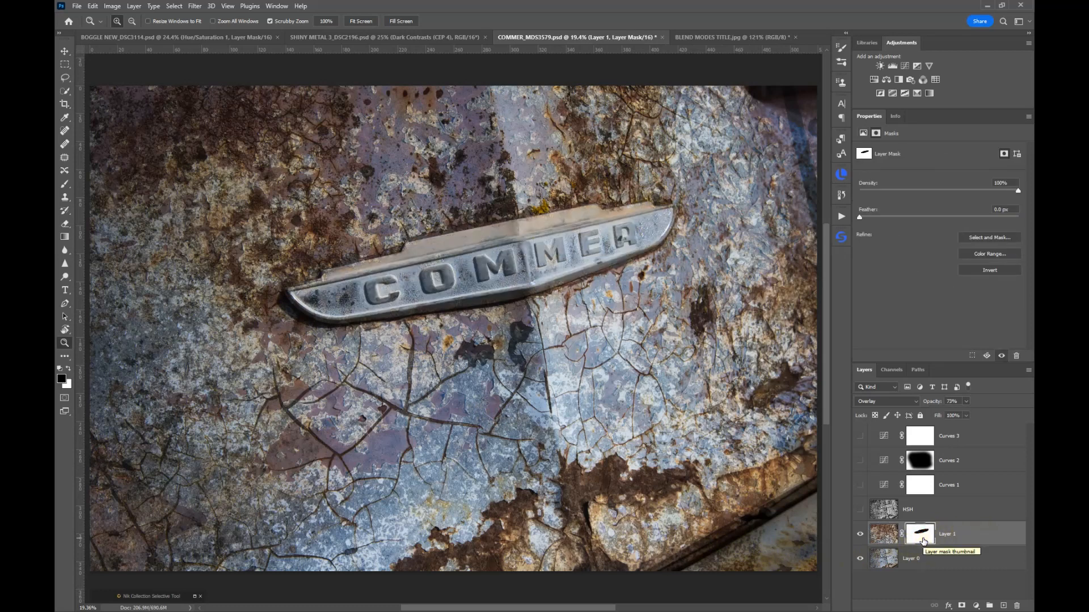
- Display Layer 1's mask on its own, paint the light gaps inside the badge shape black with a 400 px brush, and return to the image
left_click(923, 541, "alt")
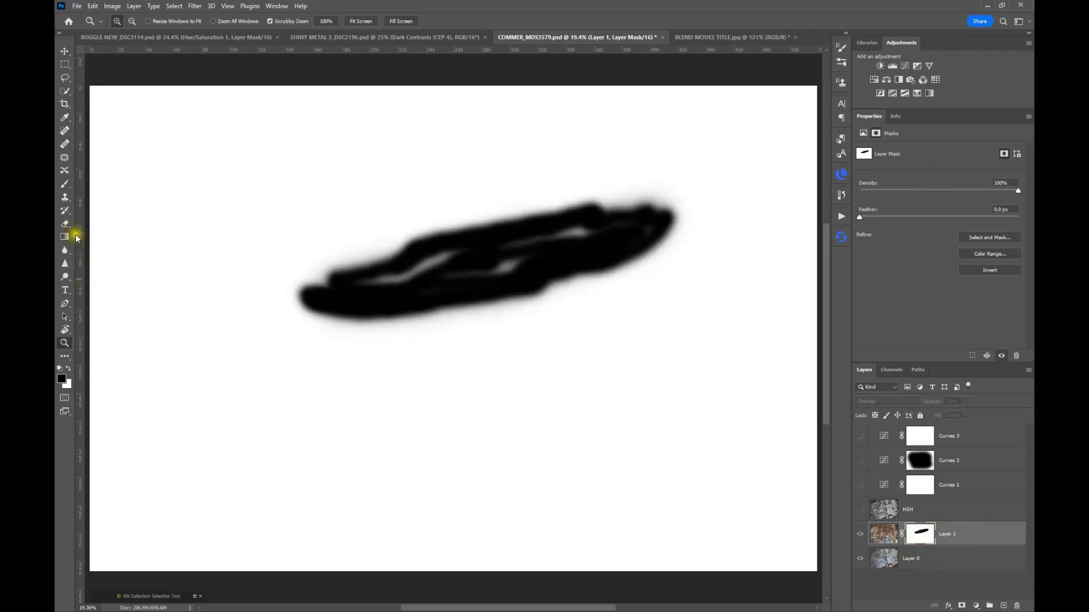
left_click(65, 184)
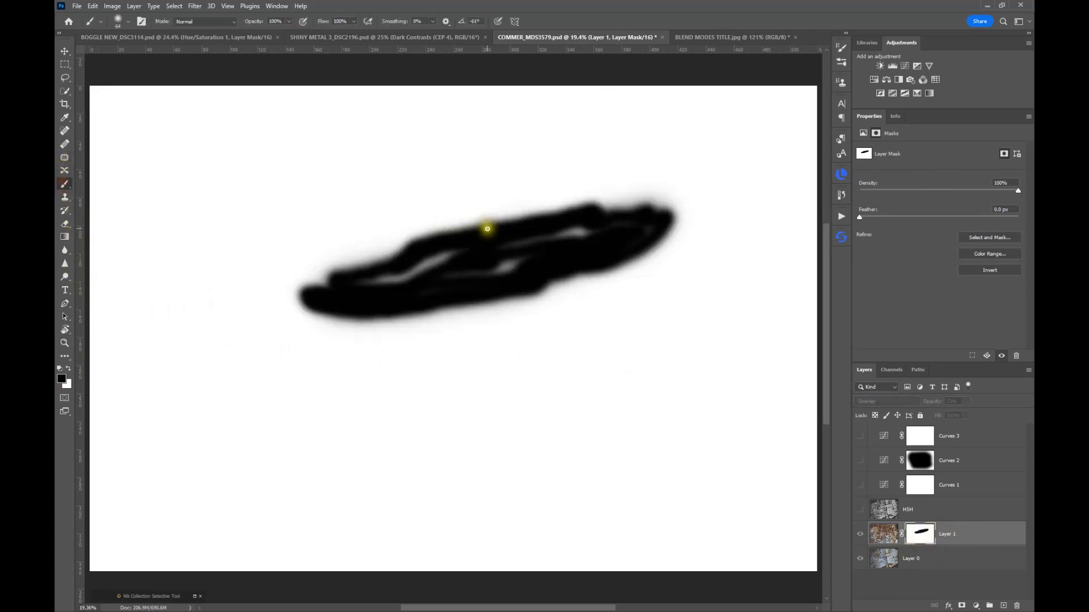
key("bracketright")
key("bracketright")
key("bracketright")
key("bracketright")
key("bracketright")
key("bracketright")
key("bracketright")
key("bracketright")
key("bracketright")
key("bracketright")
key("bracketright")
mouse_move(541, 253)
left_mouse_down()
mouse_move(583, 236)
mouse_move(392, 280)
mouse_move(445, 275)
mouse_move(429, 260)
left_mouse_up()
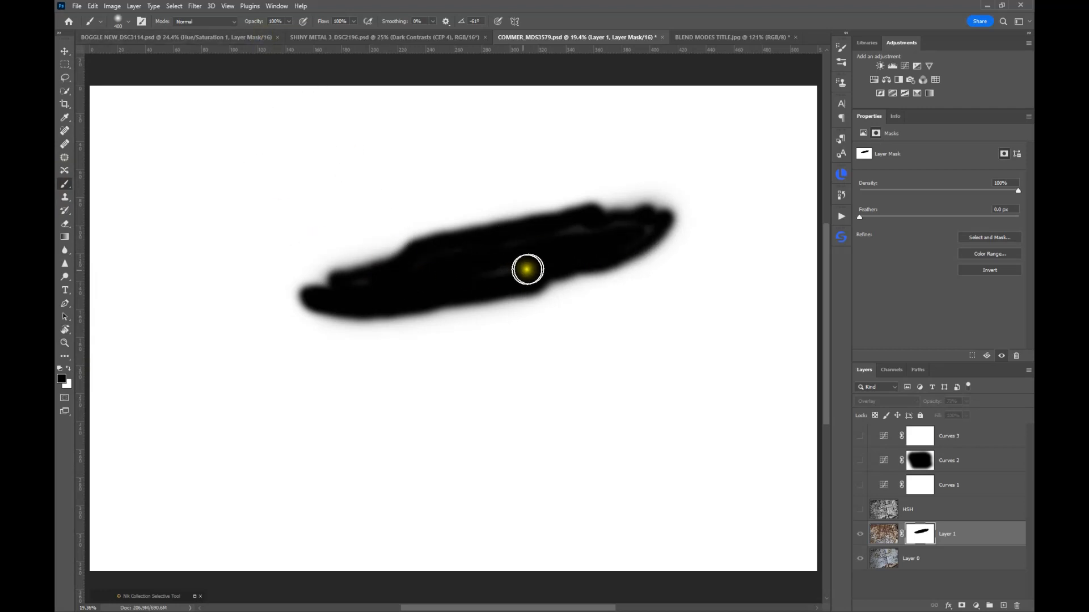
mouse_move(532, 250)
left_mouse_down()
mouse_move(584, 233)
mouse_move(514, 256)
mouse_move(565, 243)
left_mouse_up()
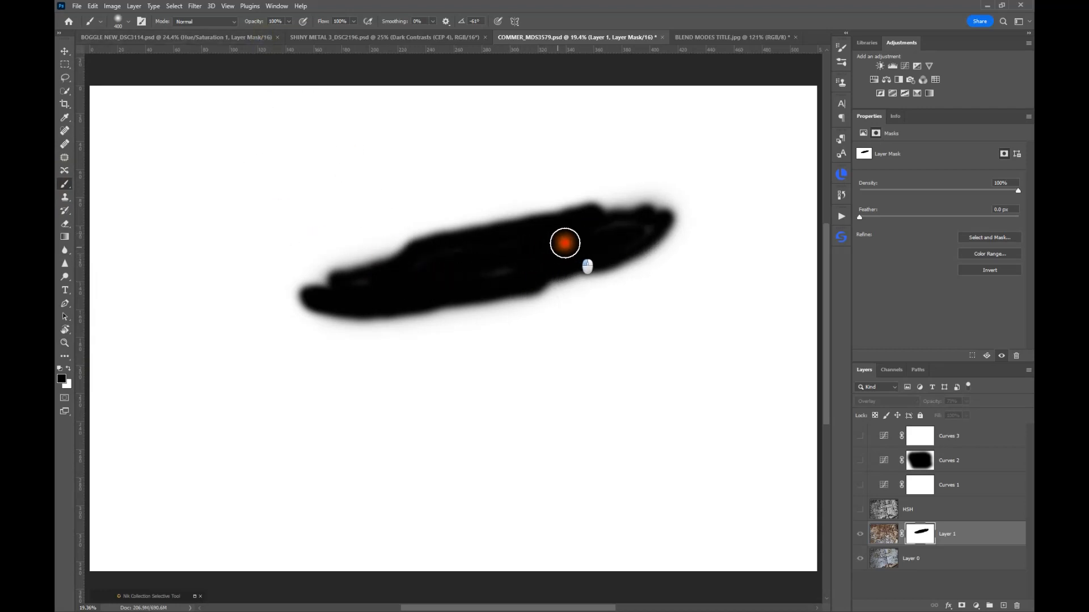
left_click(925, 542, "alt")
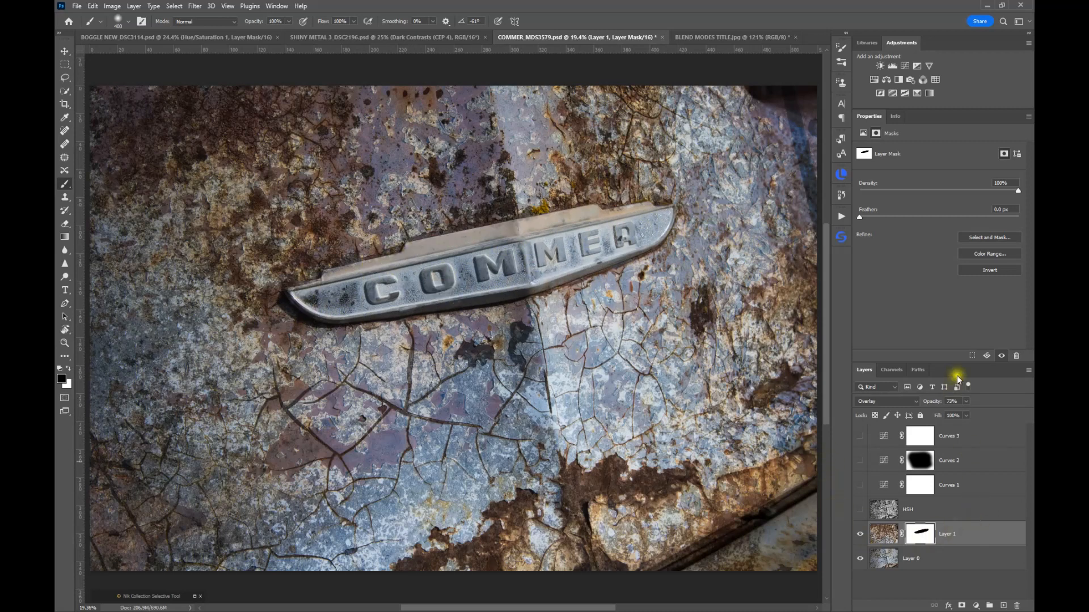
- Try a lower density for Layer 1's mask and restore it to 100%
left_click(921, 543)
left_click_drag(1013, 195, 954, 201)
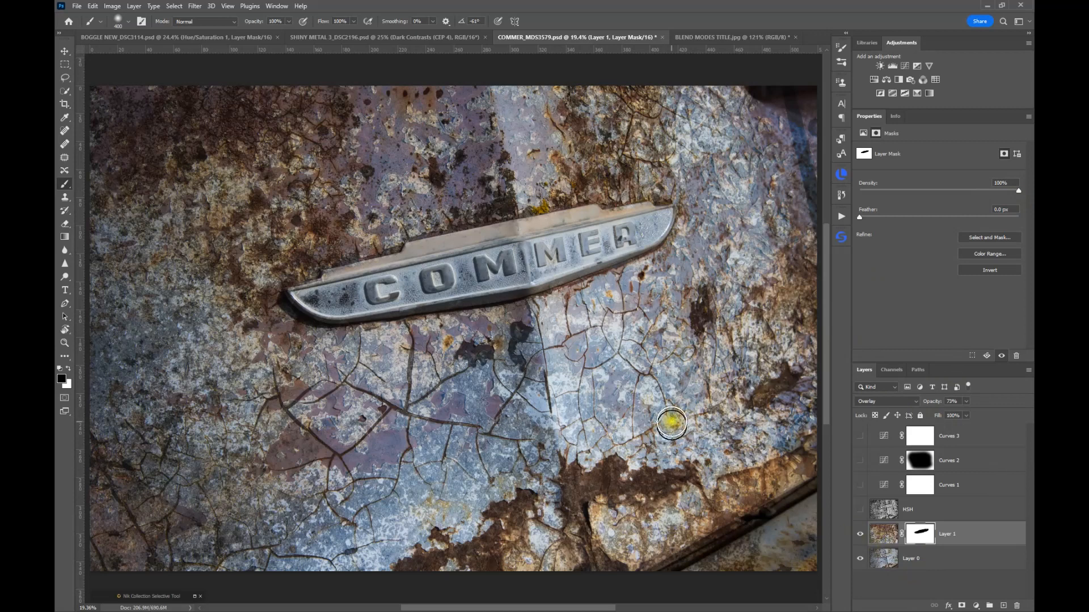
- Select the HSH layer, look through the filters in the Nik Collection Selective Tool, and minimize it
left_click(936, 510)
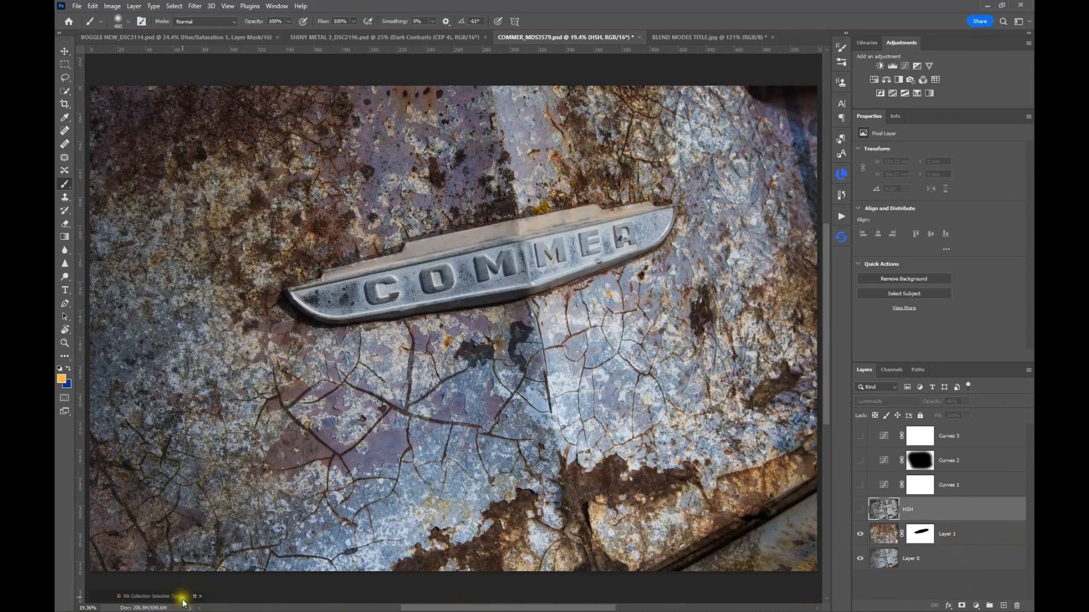
left_click(163, 594)
left_click_drag(164, 596, 761, 58)
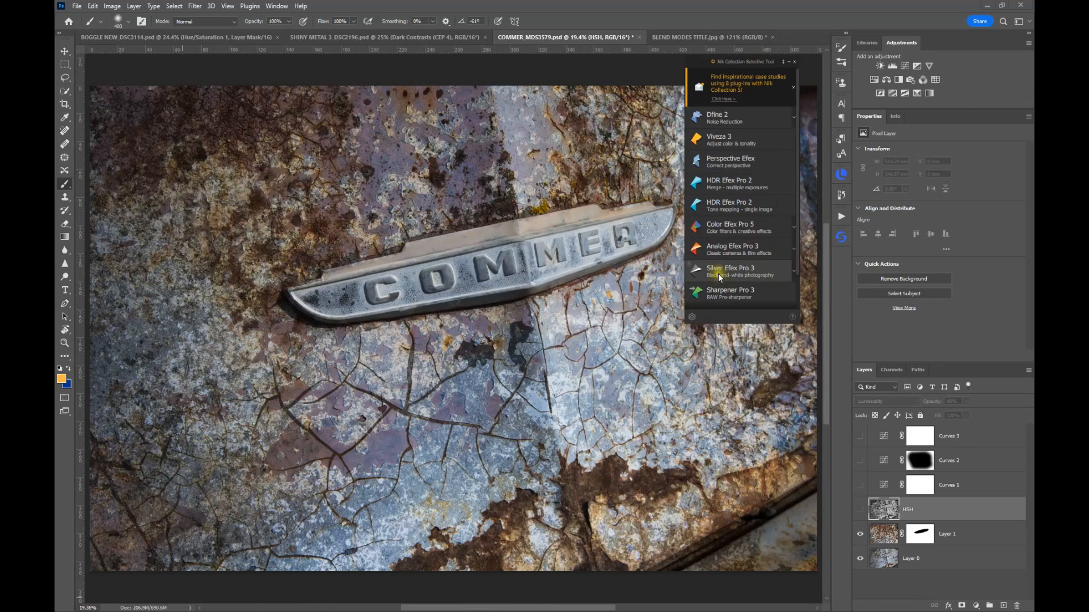
left_click(789, 61)
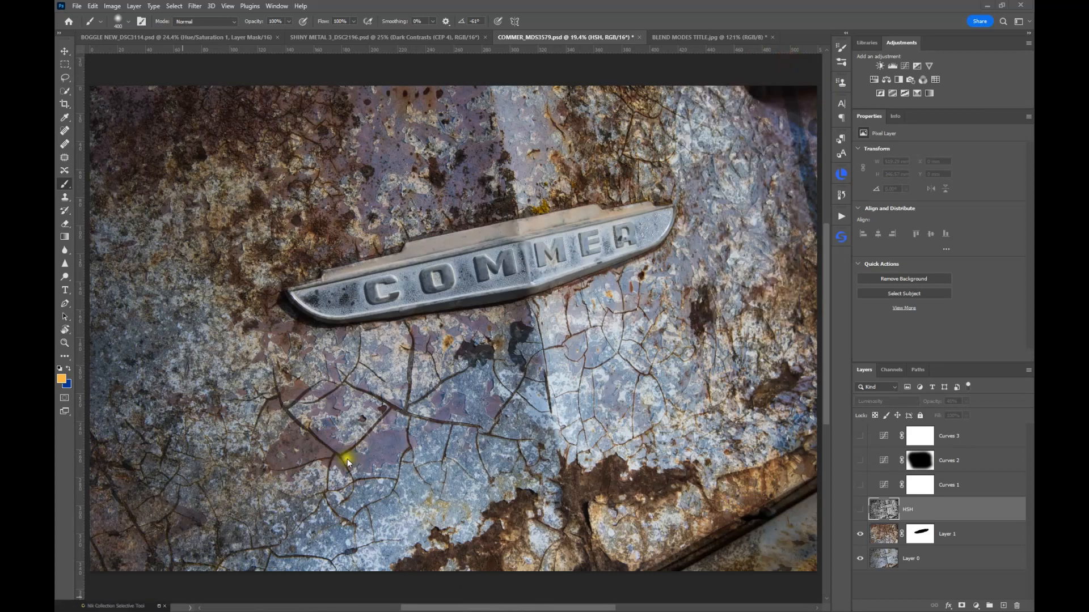
- Show the HSH layer and raise its opacity to 100%
left_click(860, 510)
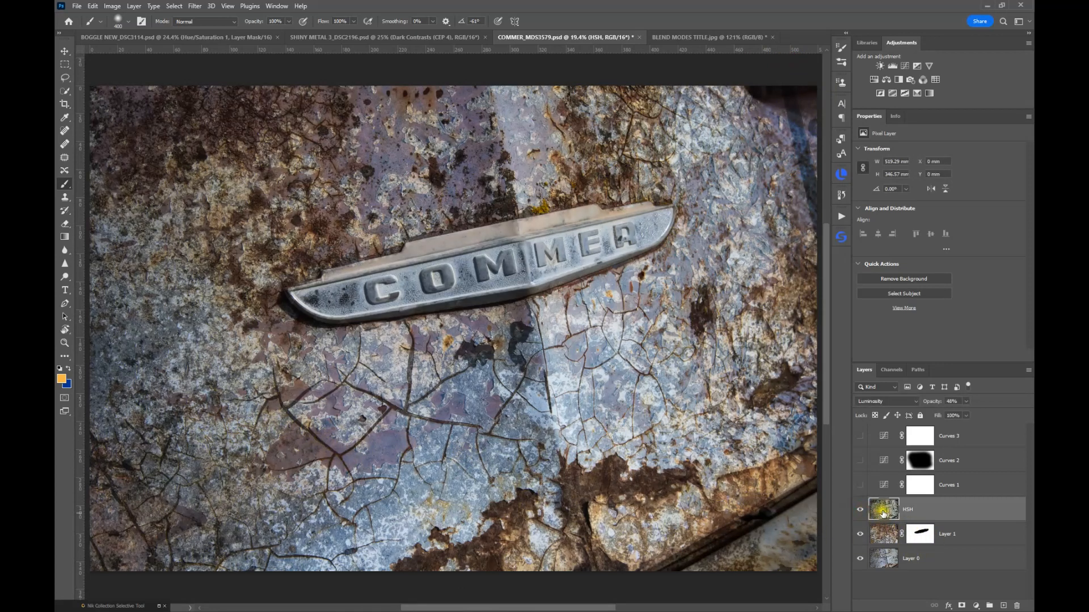
left_click_drag(931, 401, 994, 401)
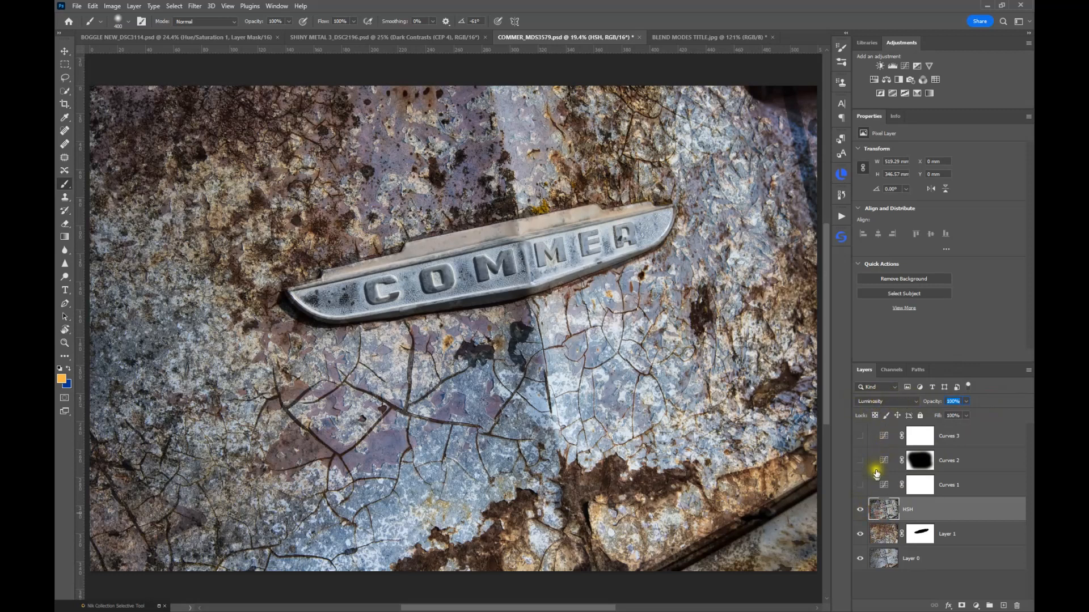
- Try the Normal blend mode on the HSH layer and restore it to Luminosity
left_click(882, 404)
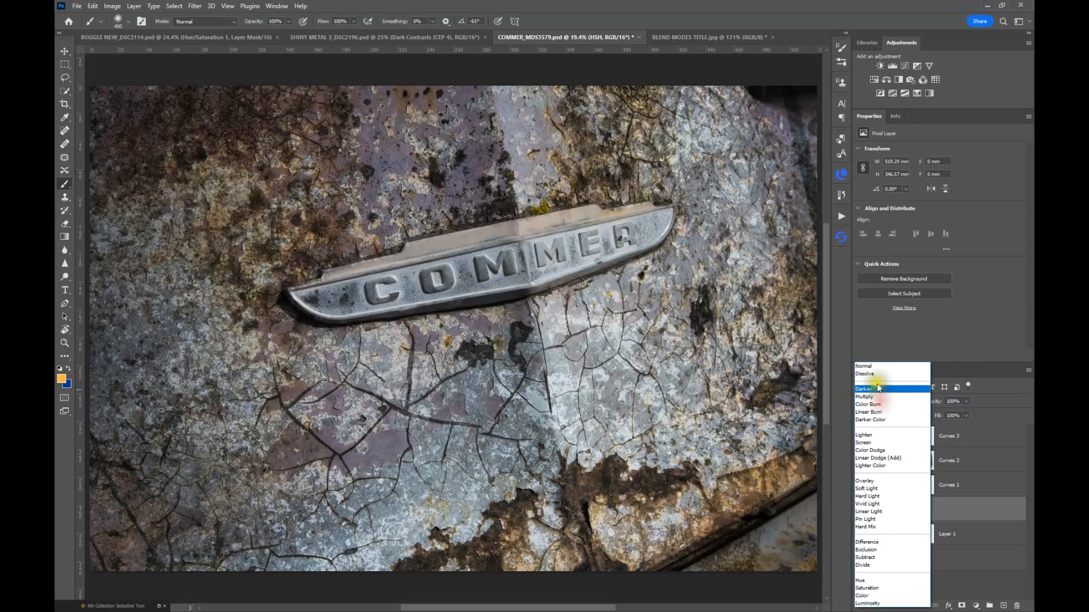
left_click(870, 367)
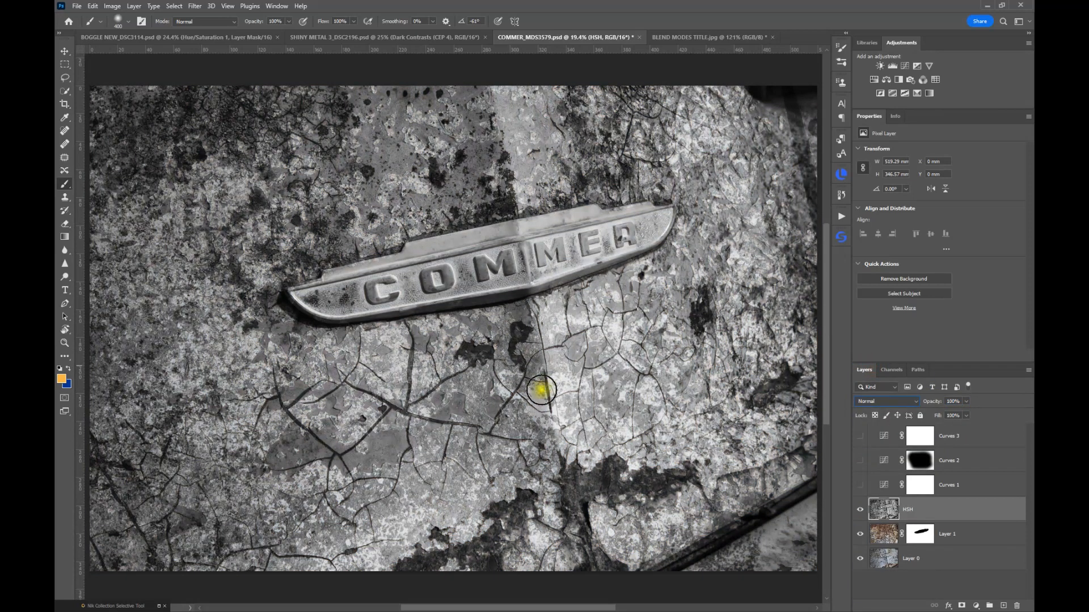
left_click(869, 401)
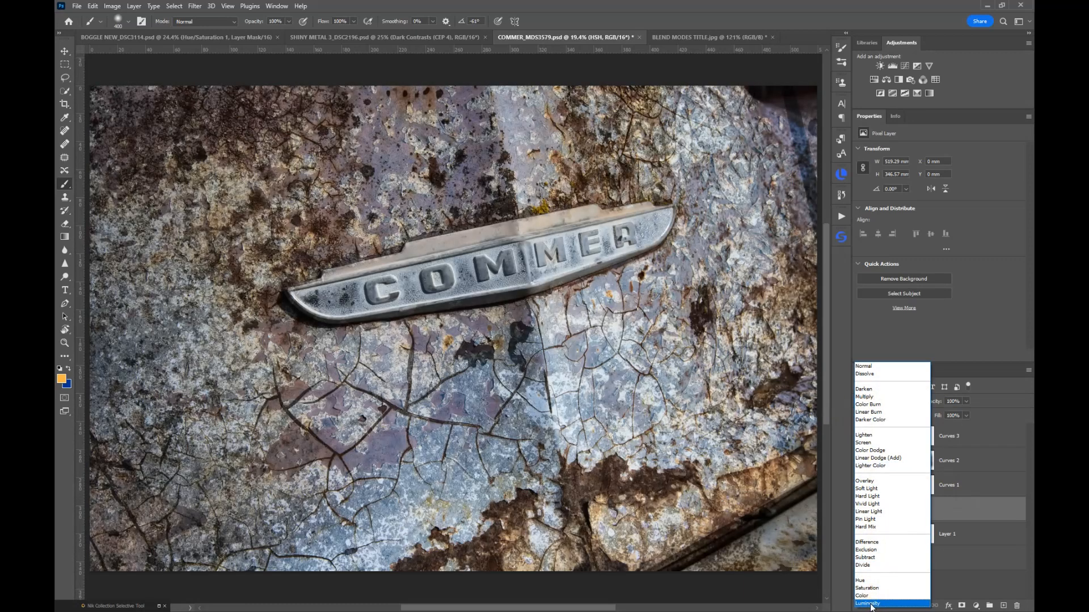
left_click(872, 605)
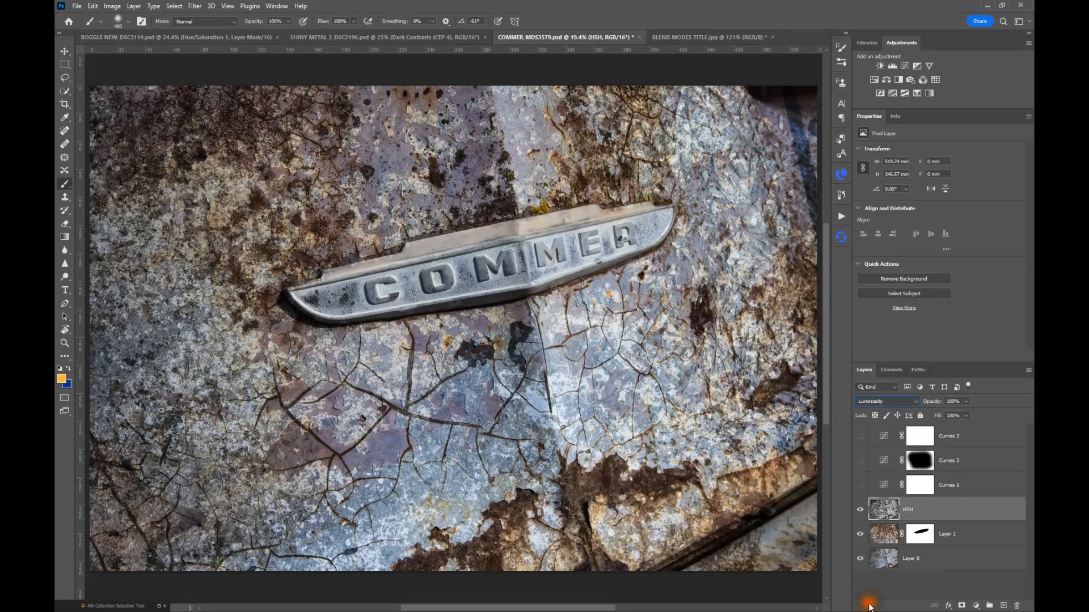
- Compare the image with and without the HSH layer, and reduce the layer's opacity to 51%
left_click(860, 510)
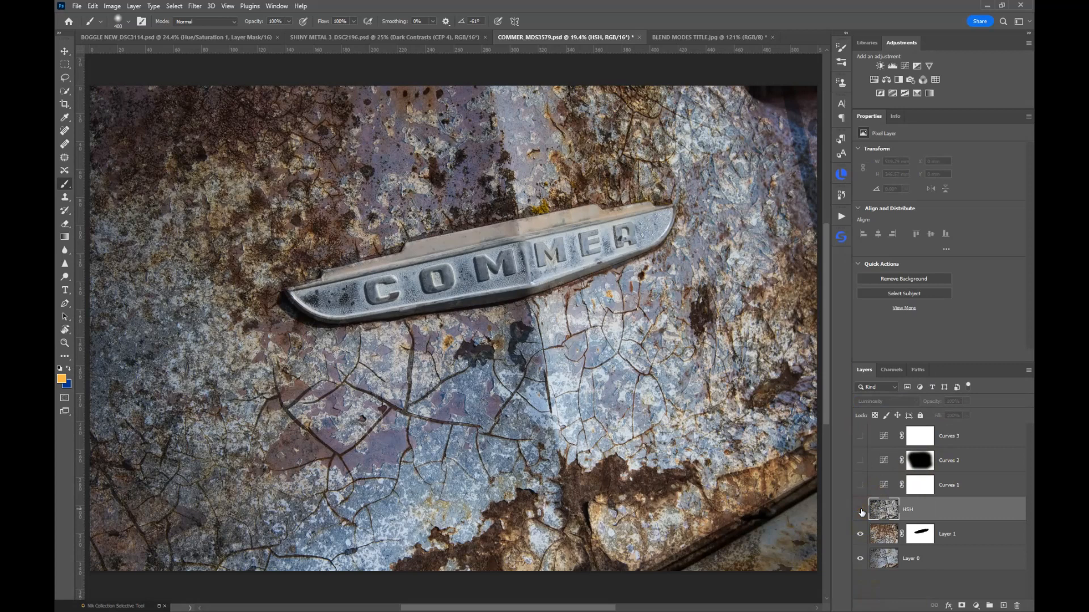
left_click(860, 510)
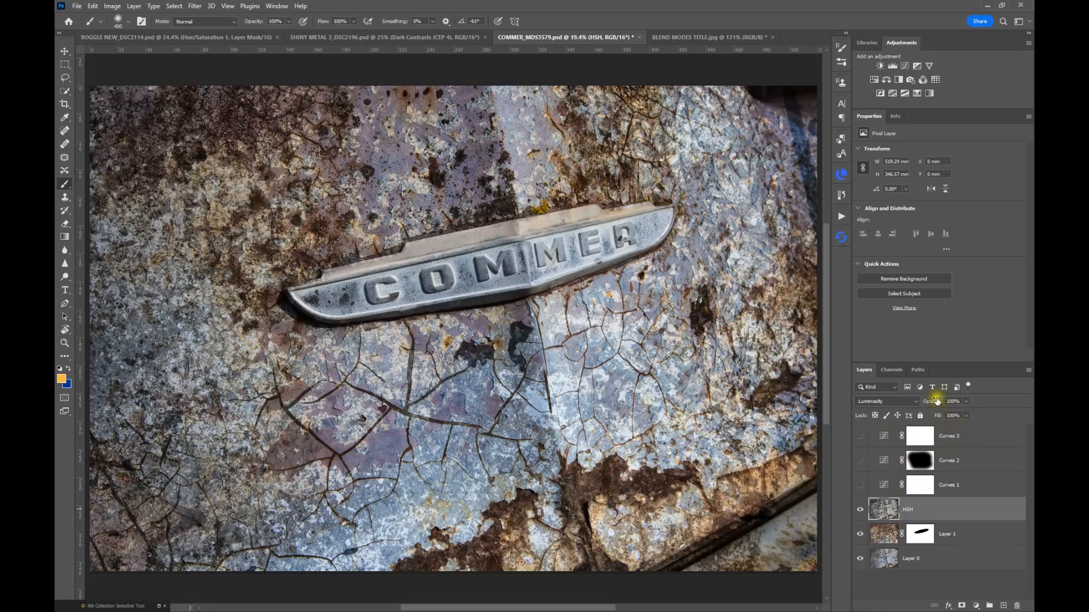
left_click_drag(936, 401, 911, 406)
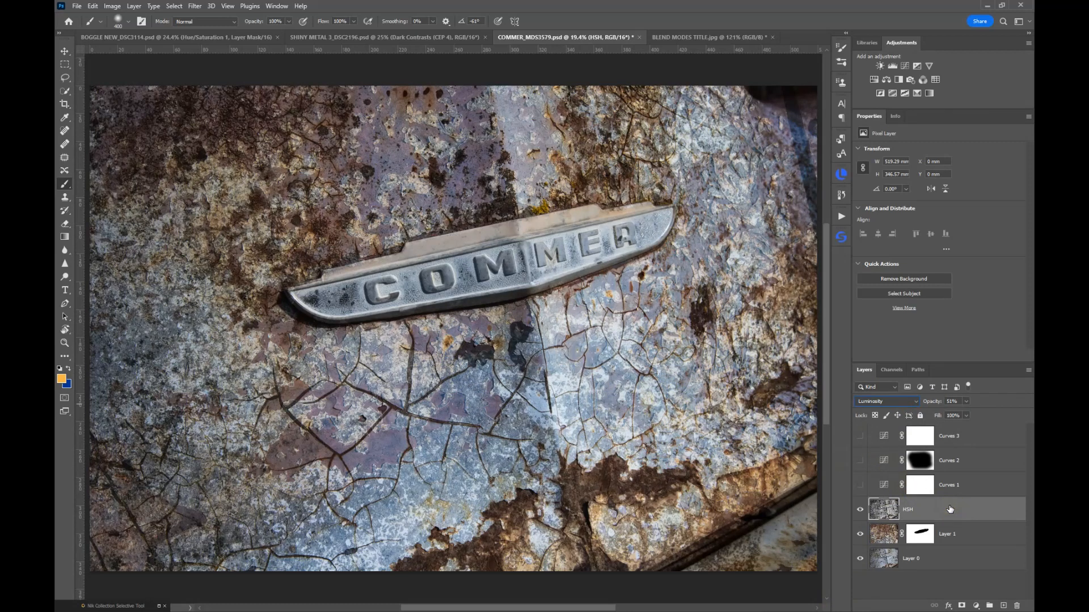
- Turn on the Curves 1 adjustment layer and compare the image with and without it
left_click(964, 486)
left_click(861, 485)
left_click(886, 485)
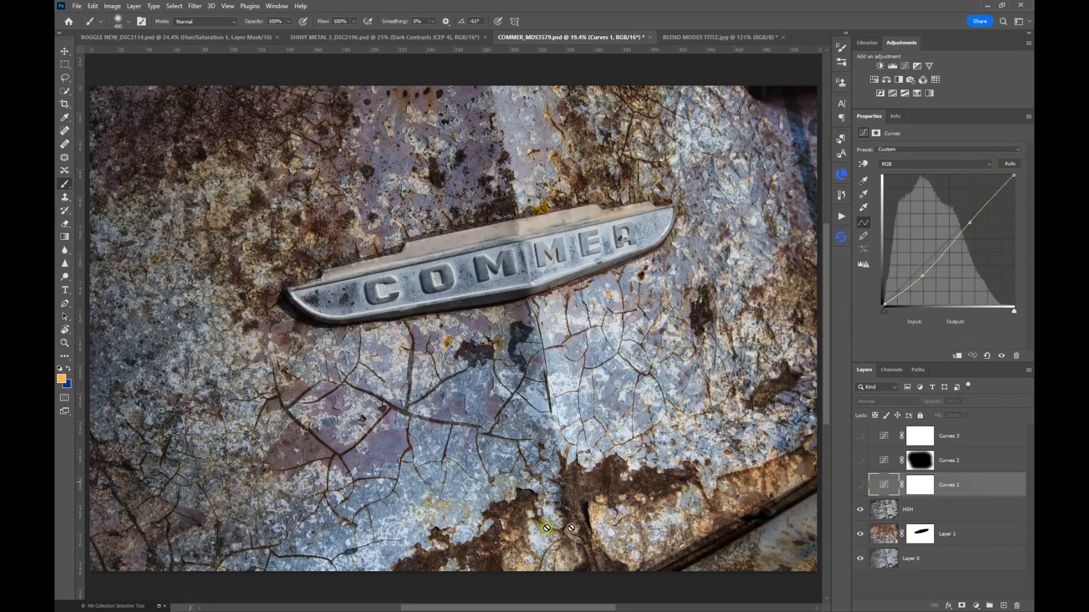
left_click(860, 485)
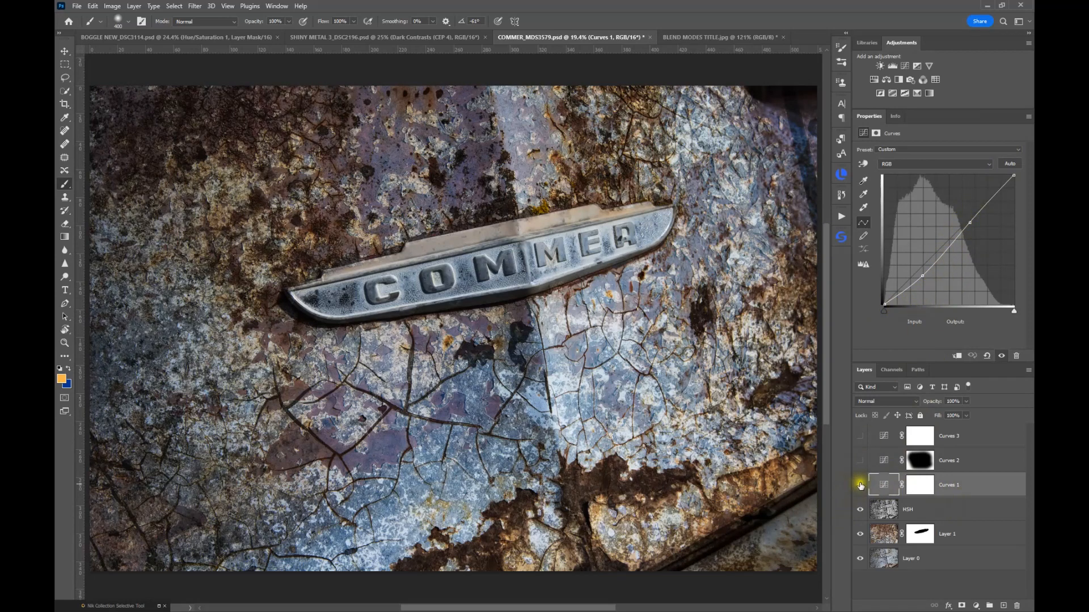
left_click(860, 485)
left_click(860, 485)
- Select the Curves 1 layer mask and switch the adjustment off and on to examine its effect on contrast and colour
left_click(920, 486)
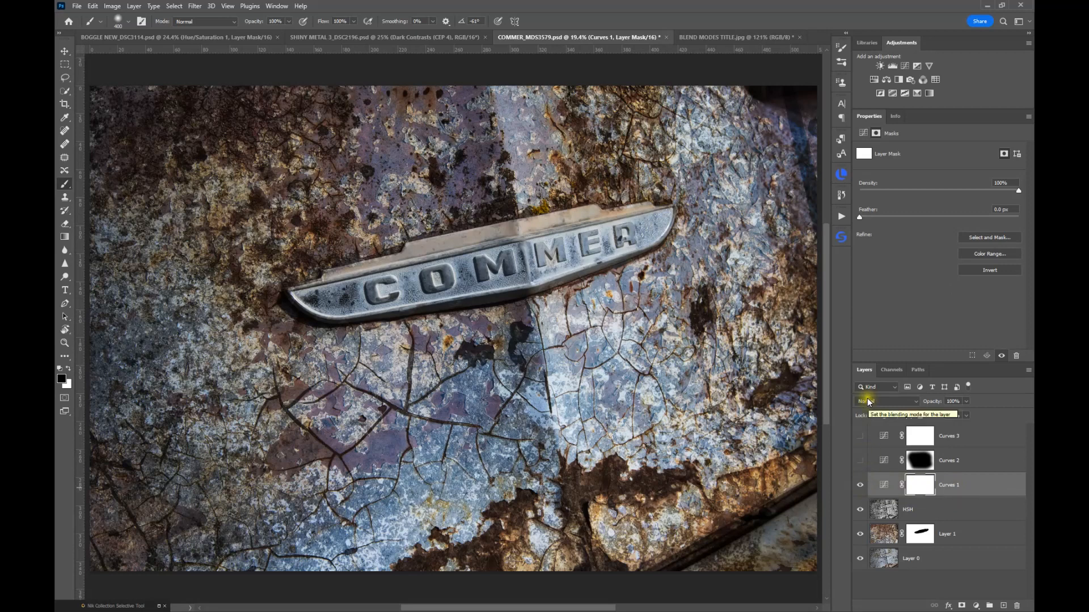
left_click(859, 487)
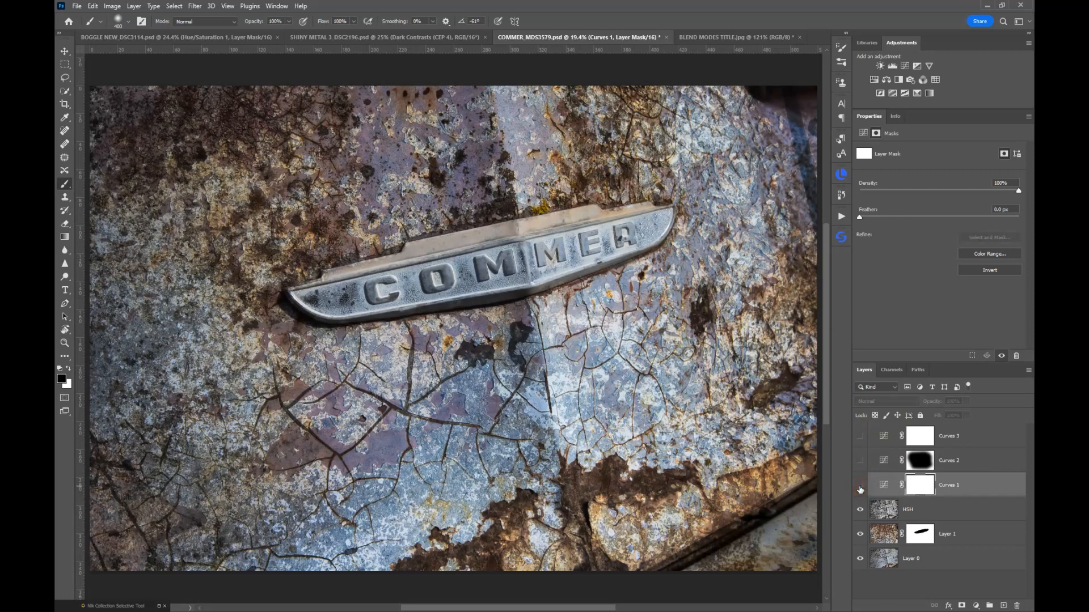
left_click(860, 487)
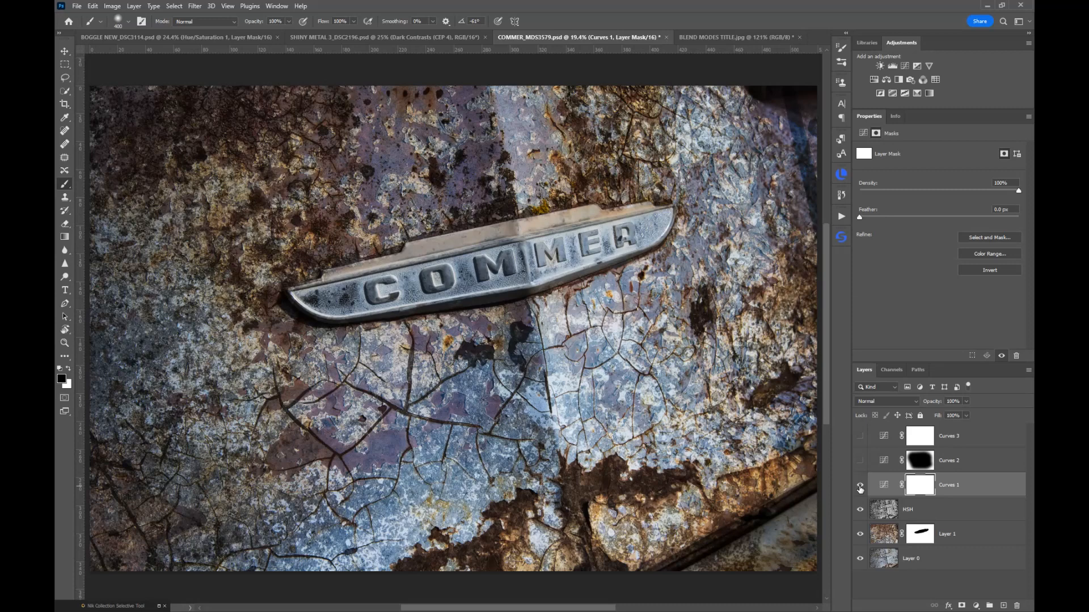
left_click(860, 488)
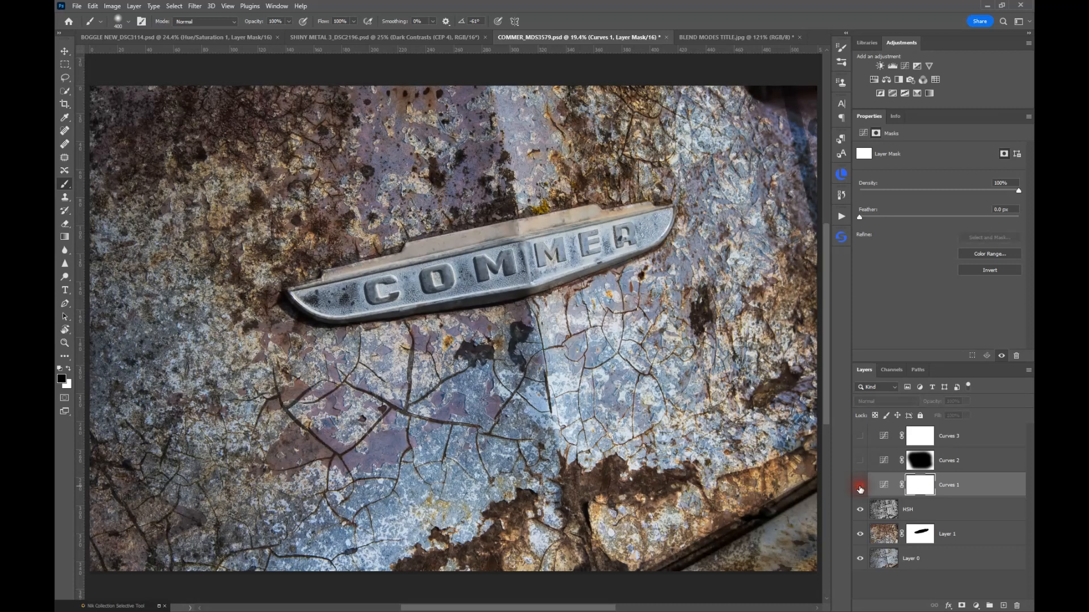
left_click(860, 488)
- Set the Curves 1 adjustment layer's blend mode to Luminosity and compare the image with and without it
left_click(887, 485)
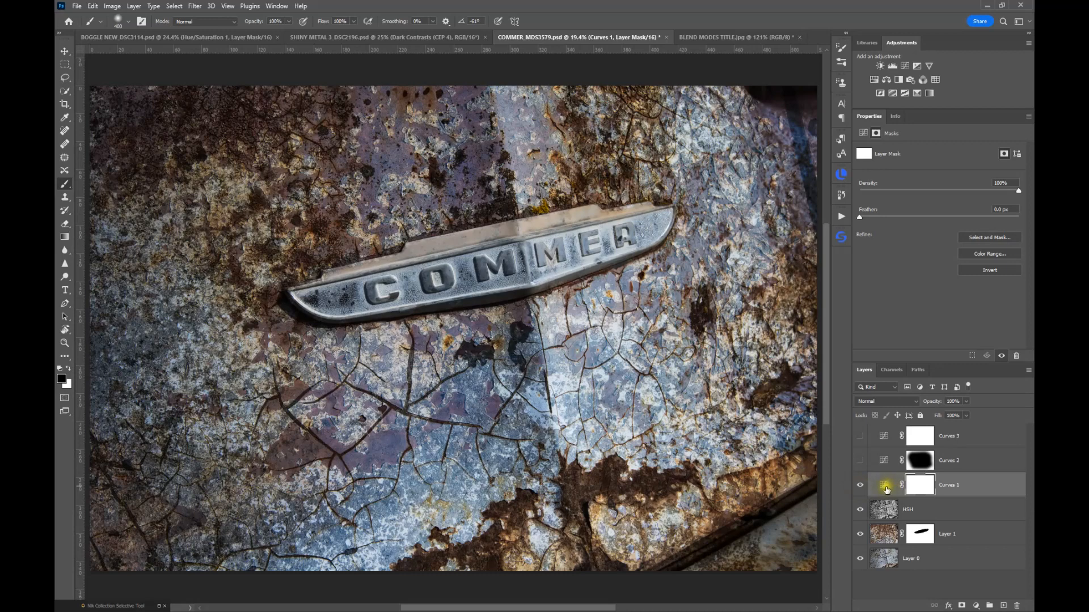
left_click(882, 402)
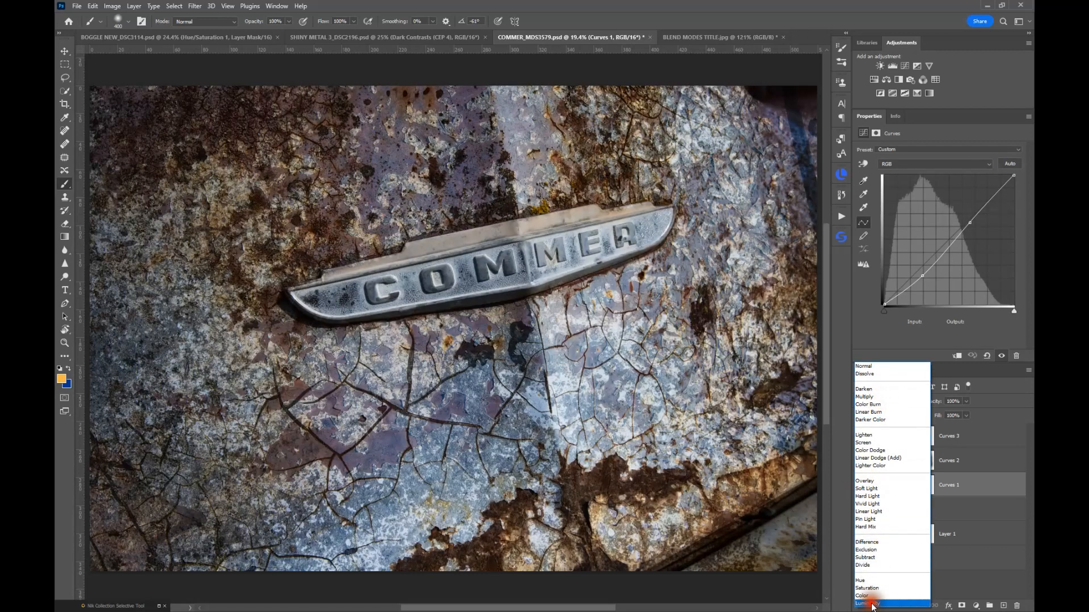
left_click(872, 604)
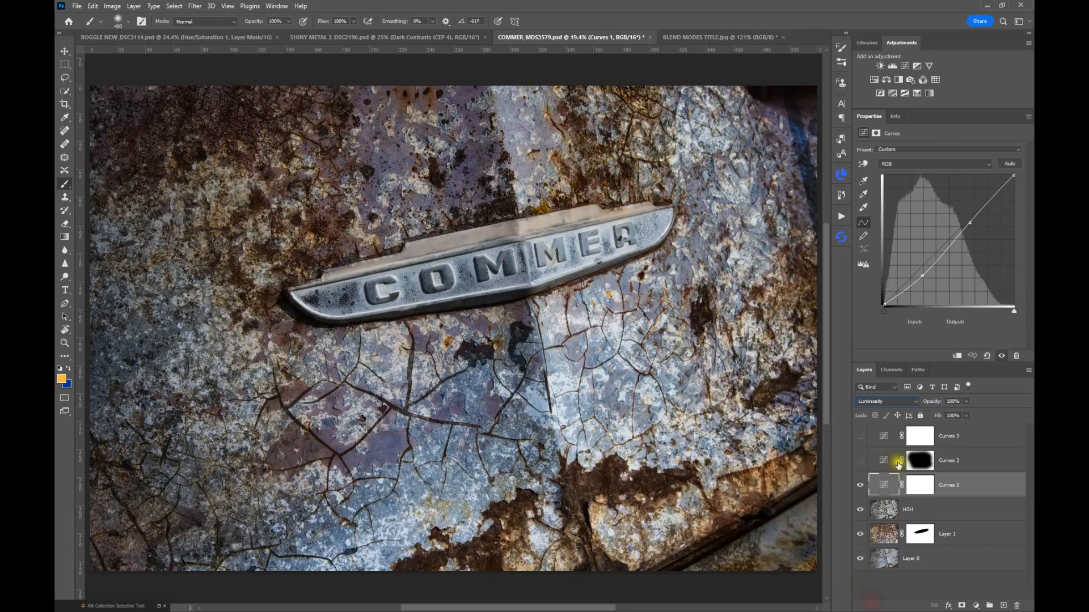
left_click(861, 486)
left_click(860, 486)
- Turn on the Curves 2 adjustment layer and inspect its vignette mask on its own and its effect on the image
left_click(881, 464)
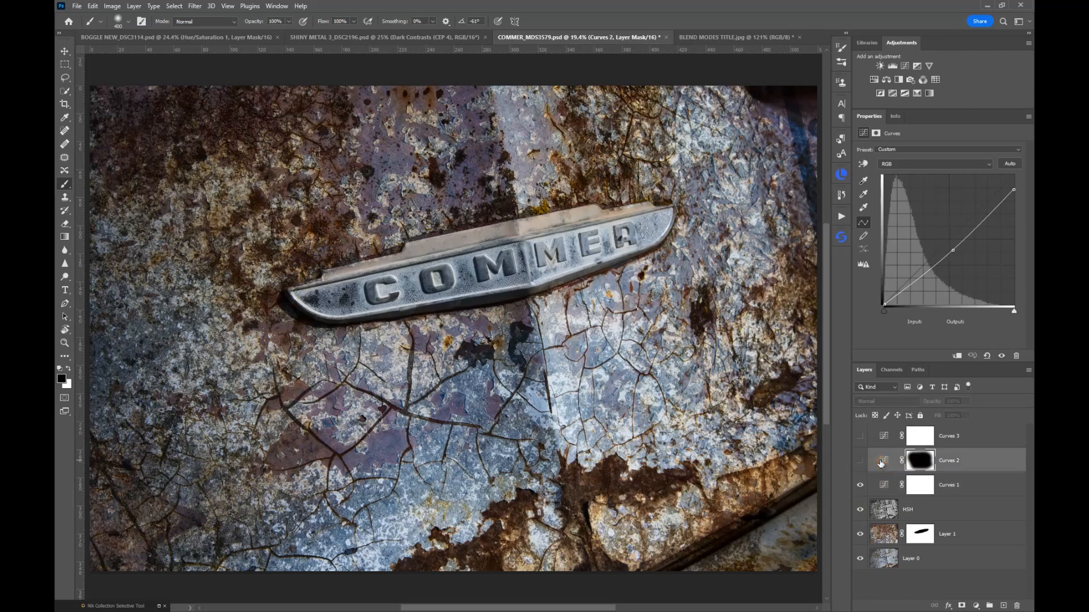
left_click(859, 462)
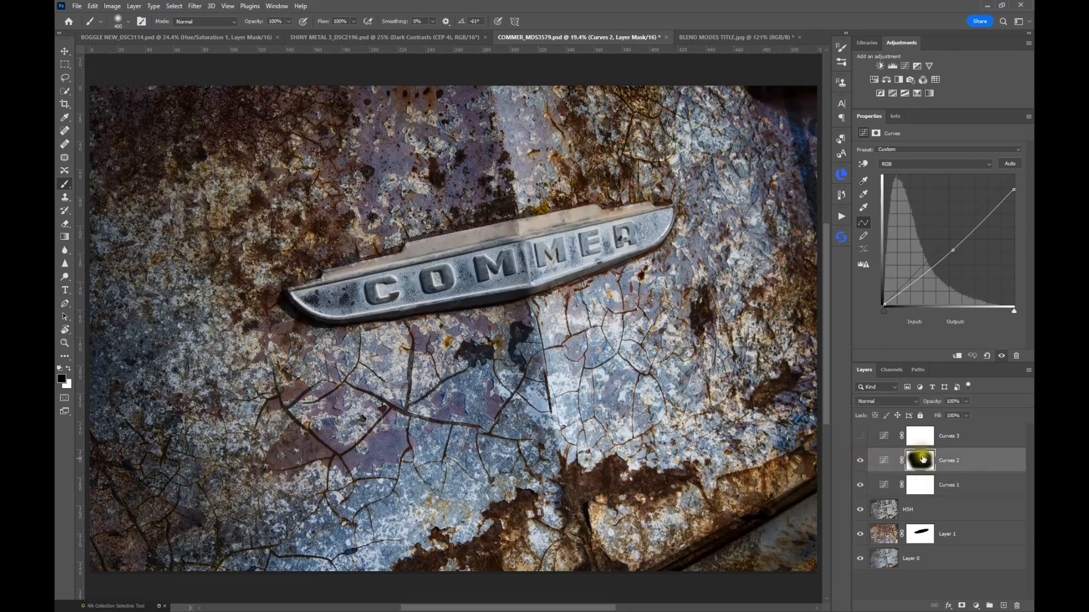
left_click(921, 463)
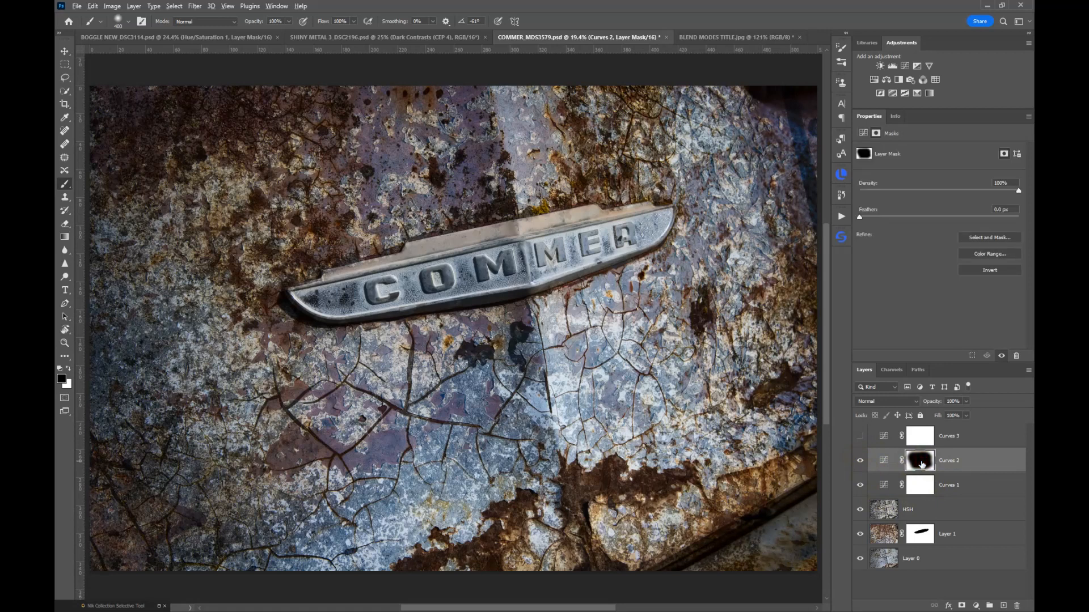
left_click(921, 463, "alt")
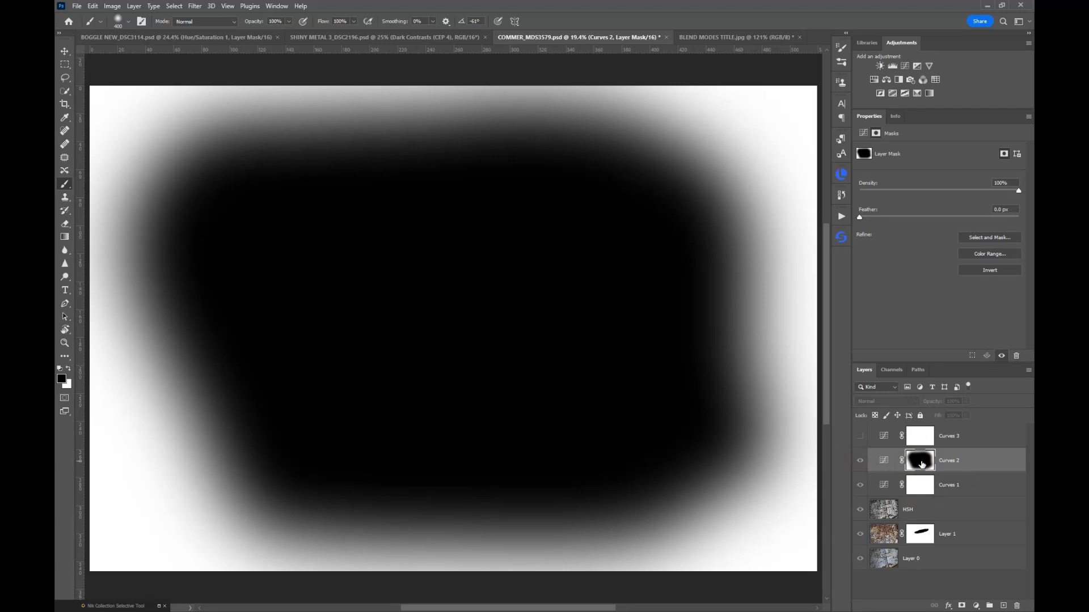
left_click(921, 464, "alt")
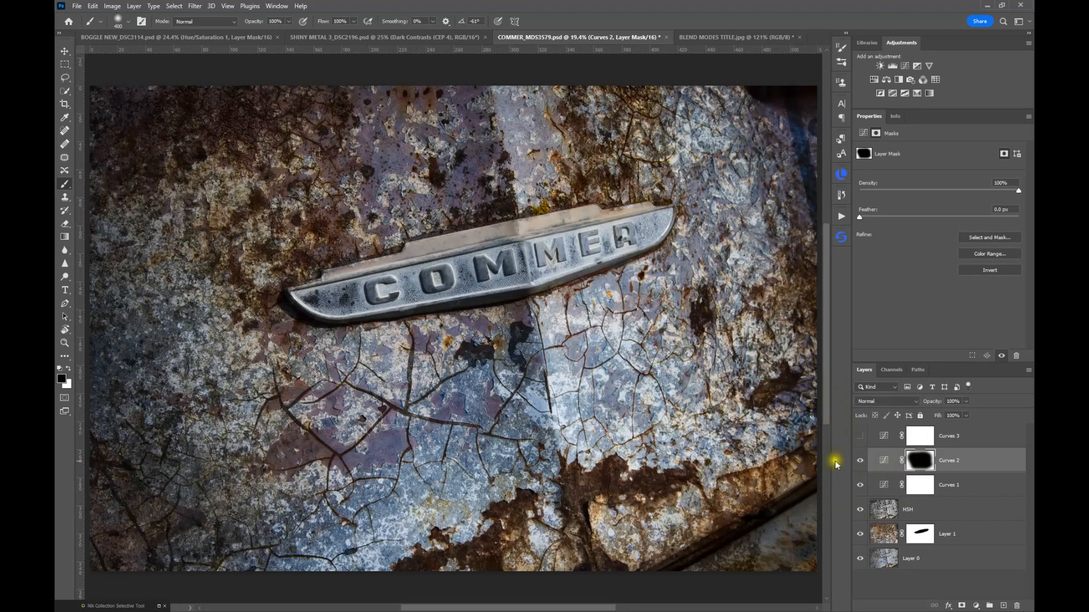
left_click(860, 461)
left_click(860, 460)
- Preview the Curves 3 layer's colour correction on the image and hide the layer again
left_click(883, 436)
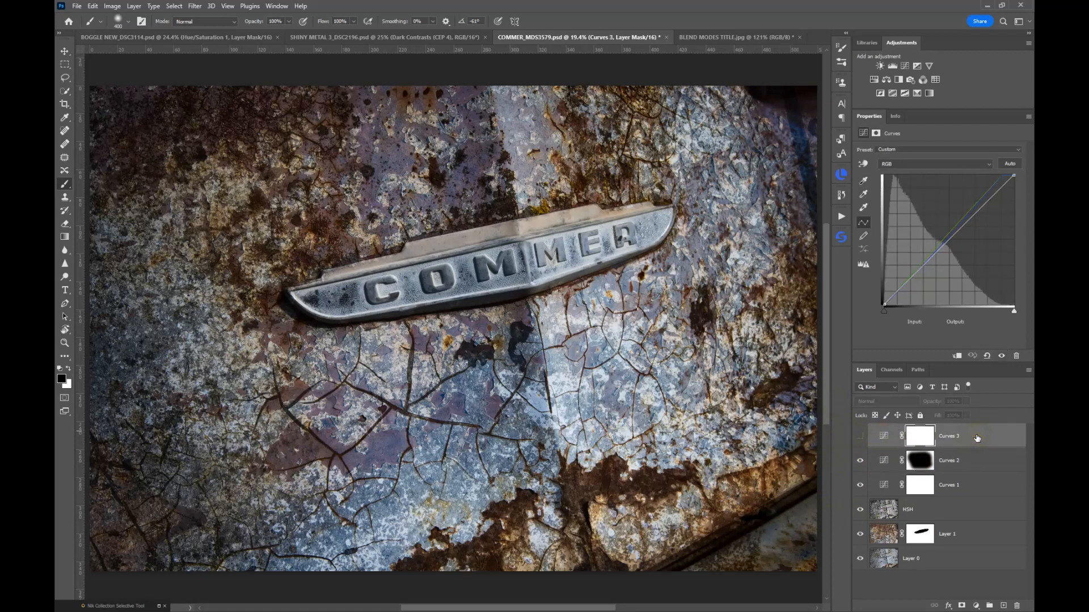
left_click(860, 437)
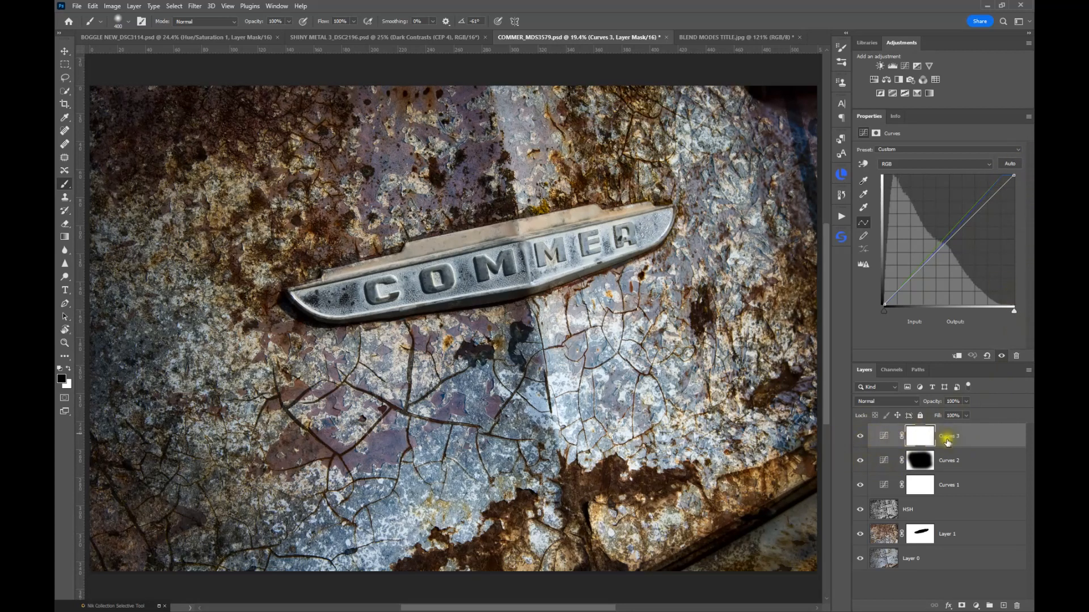
left_click(860, 436)
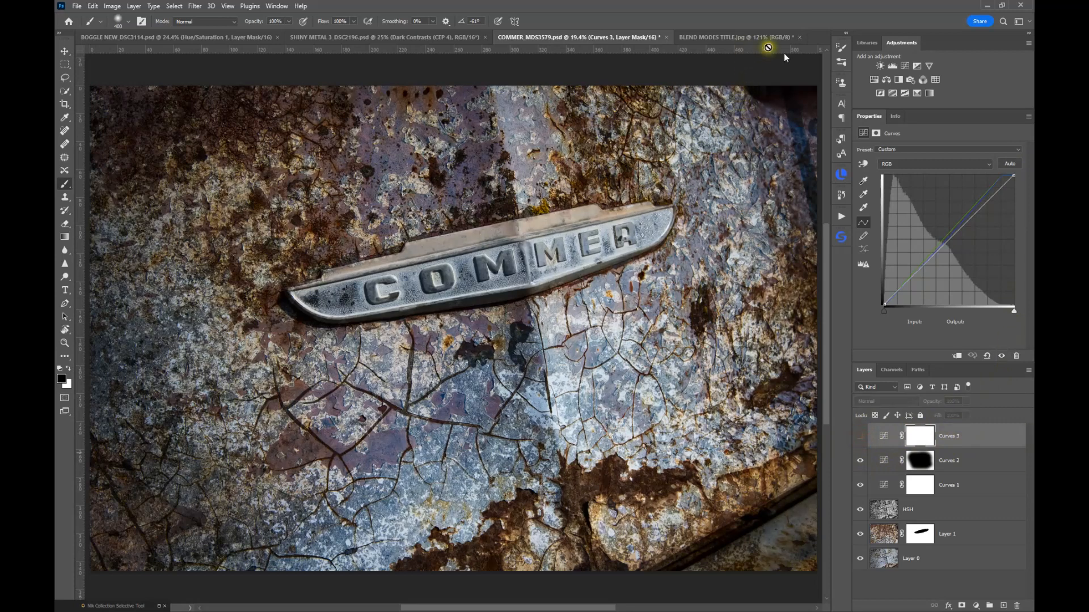
- Add a Curves adjustment layer auto-corrected with Enhance Monochromatic Contrast and Snap Neutral Midtones, save these options as defaults, and compare before and after
left_click(905, 66)
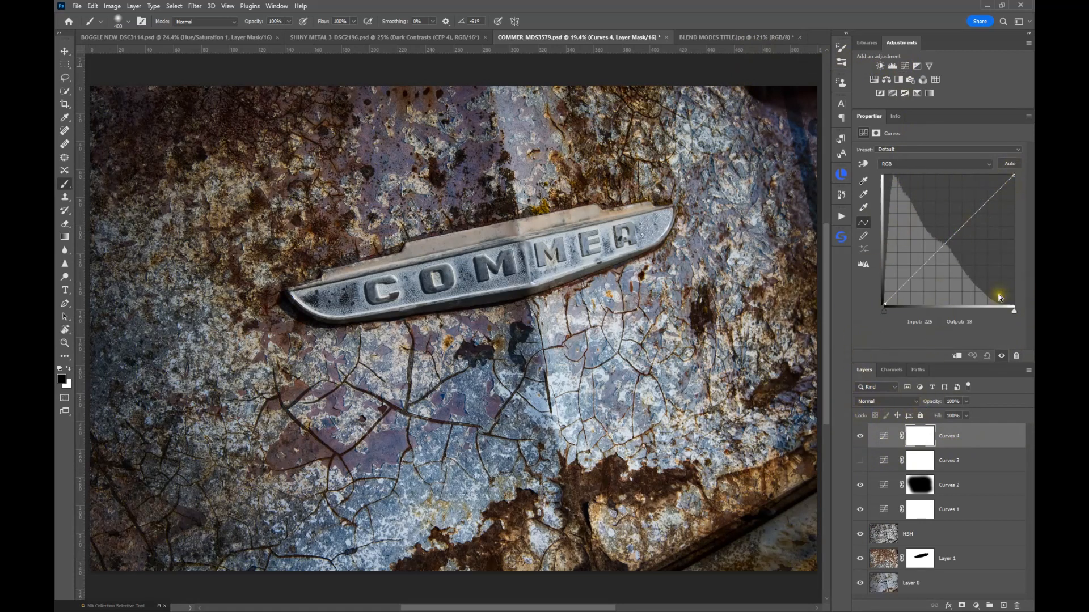
left_click(1002, 162, "alt")
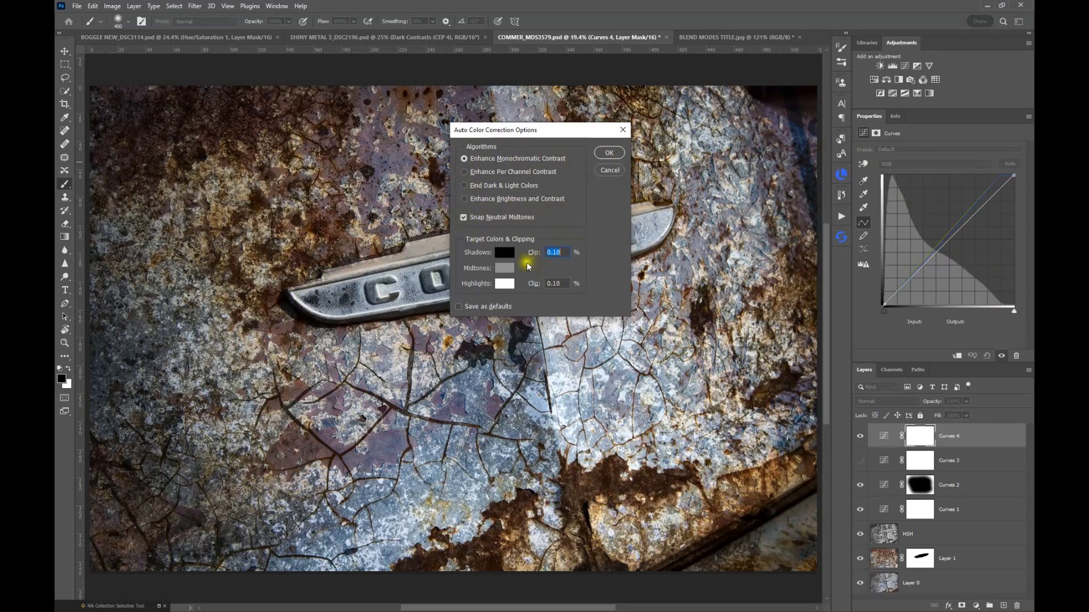
left_click(461, 308)
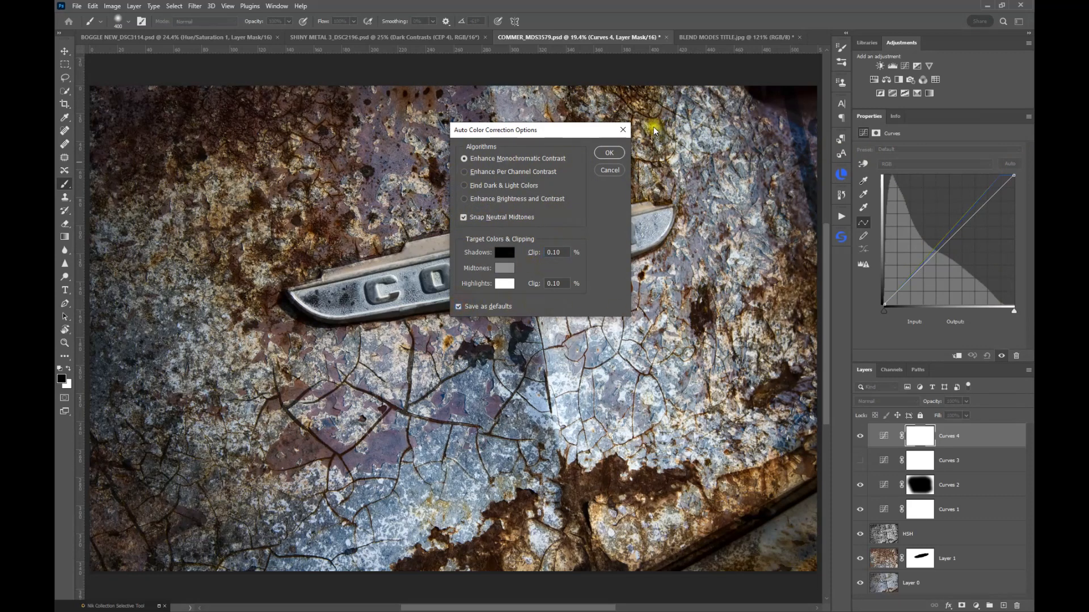
left_click(608, 154)
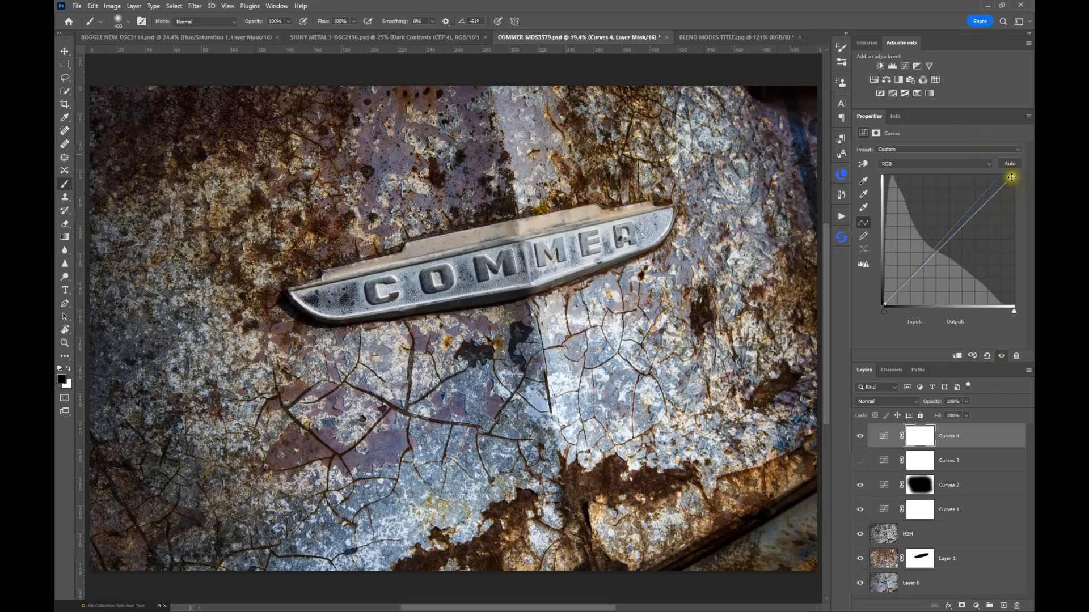
left_click(861, 441)
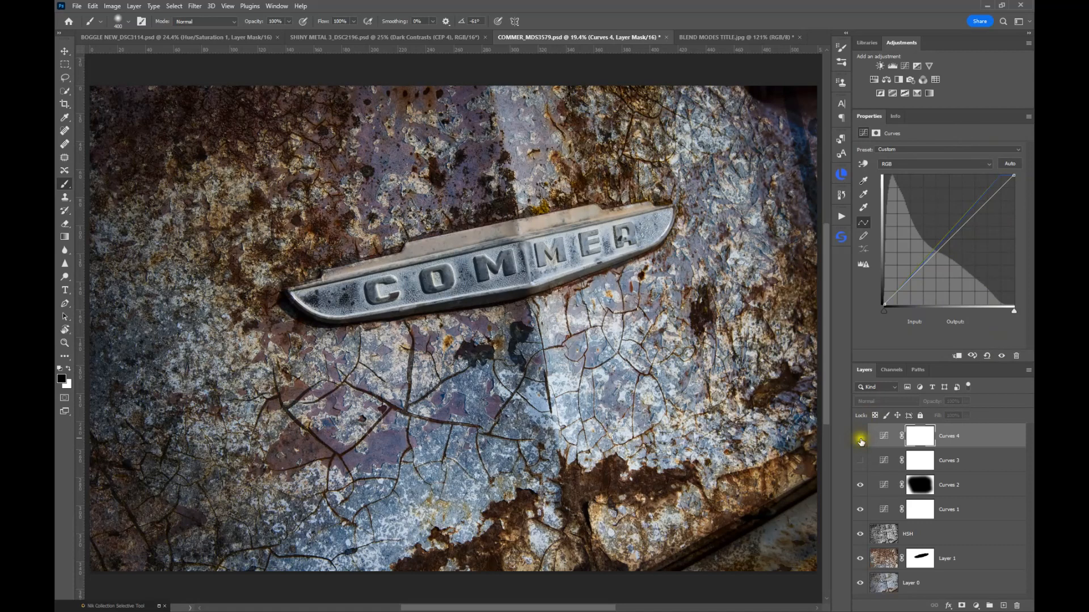
left_click(861, 438)
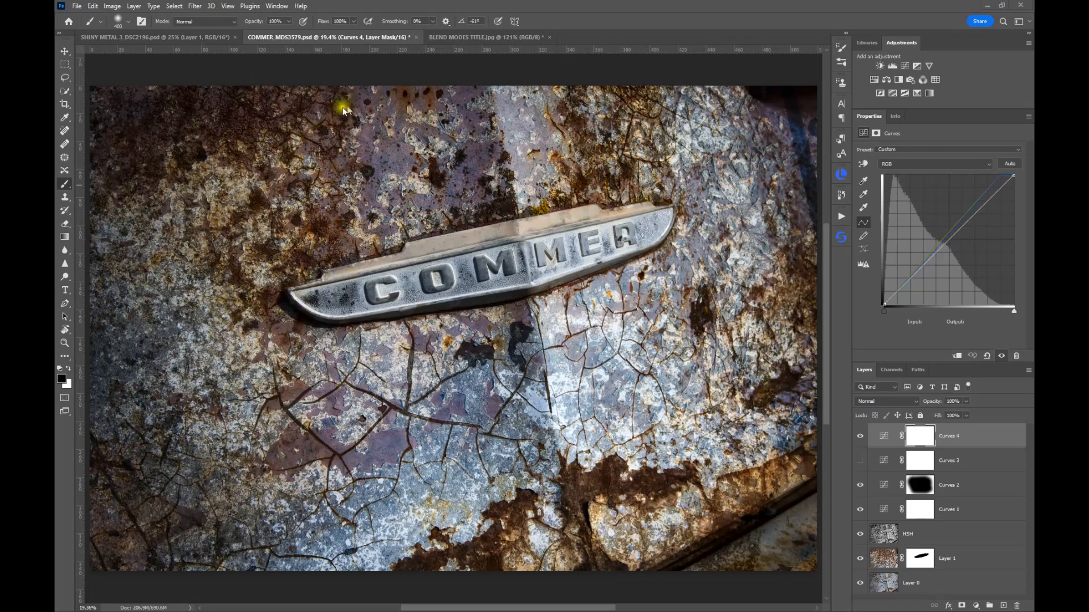
- Switch to the SHINY METAL 3_DSC2196.psd document and unlock its Background layer
left_click(185, 40)
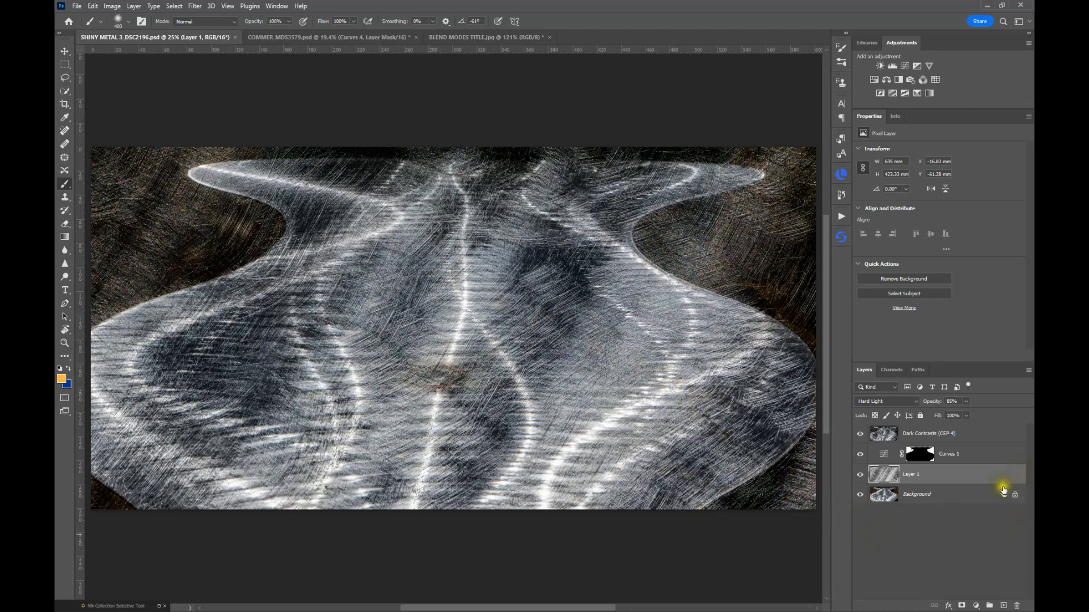
left_click(885, 498)
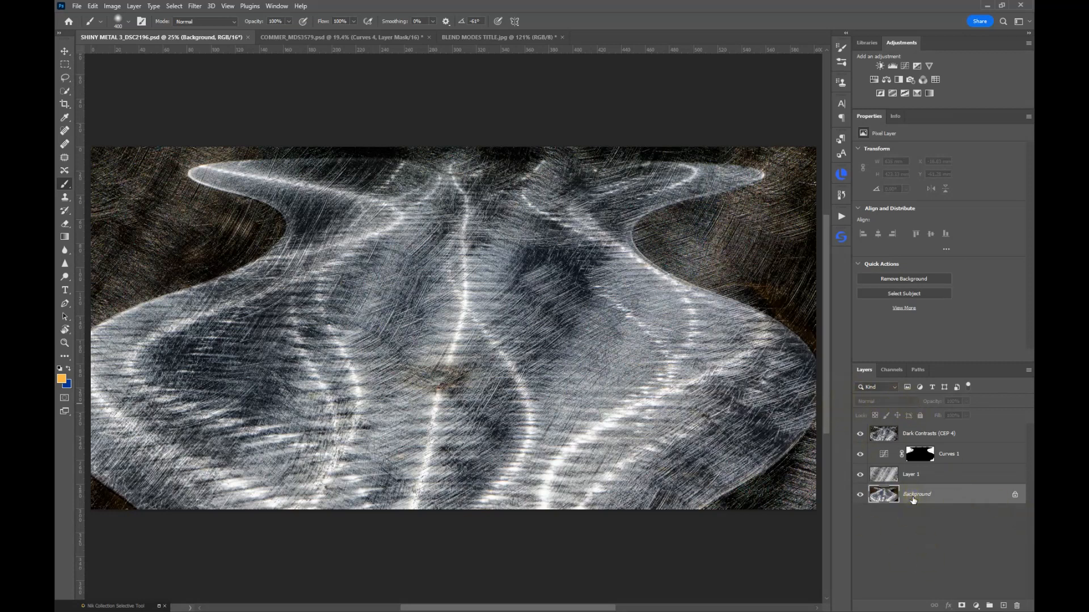
left_click(1016, 497)
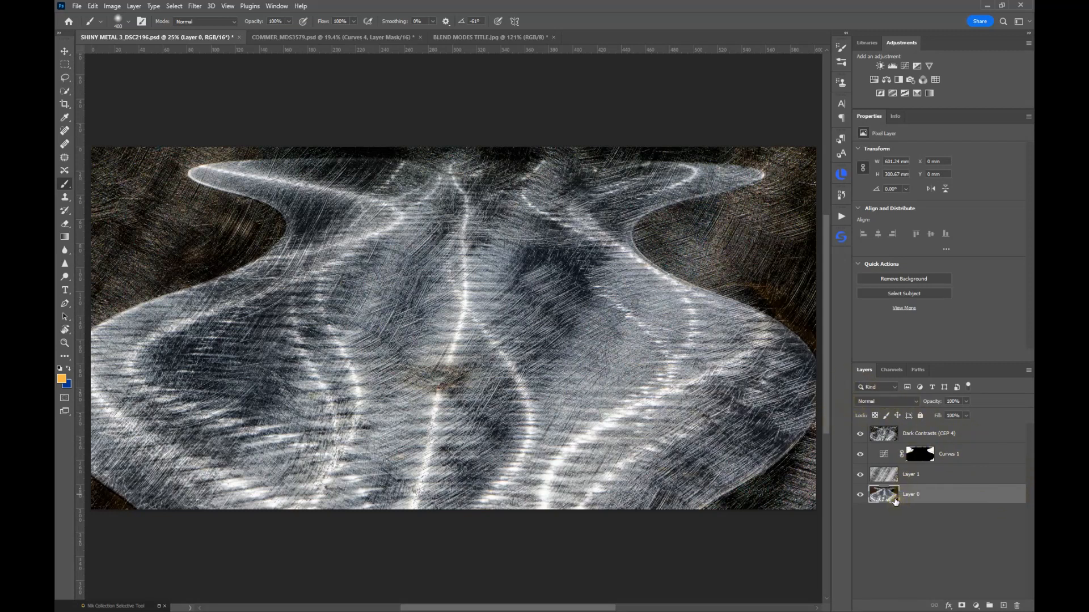
- Show only Layer 0 to view the original metal photo, and turn Layer 1's texture back on over it
left_click(918, 497)
left_click(858, 502, "alt")
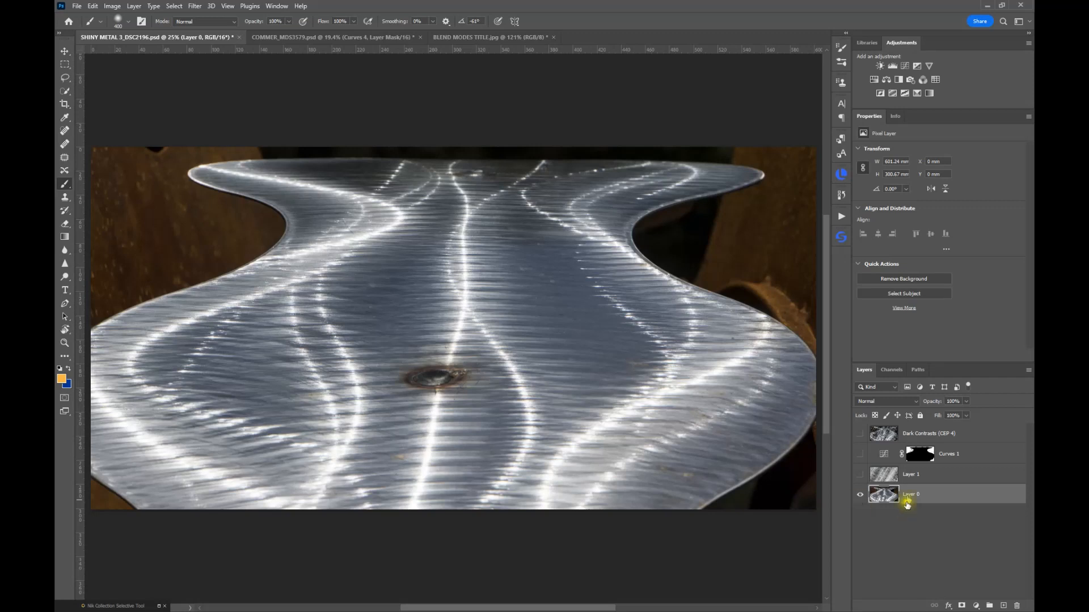
left_click(887, 480)
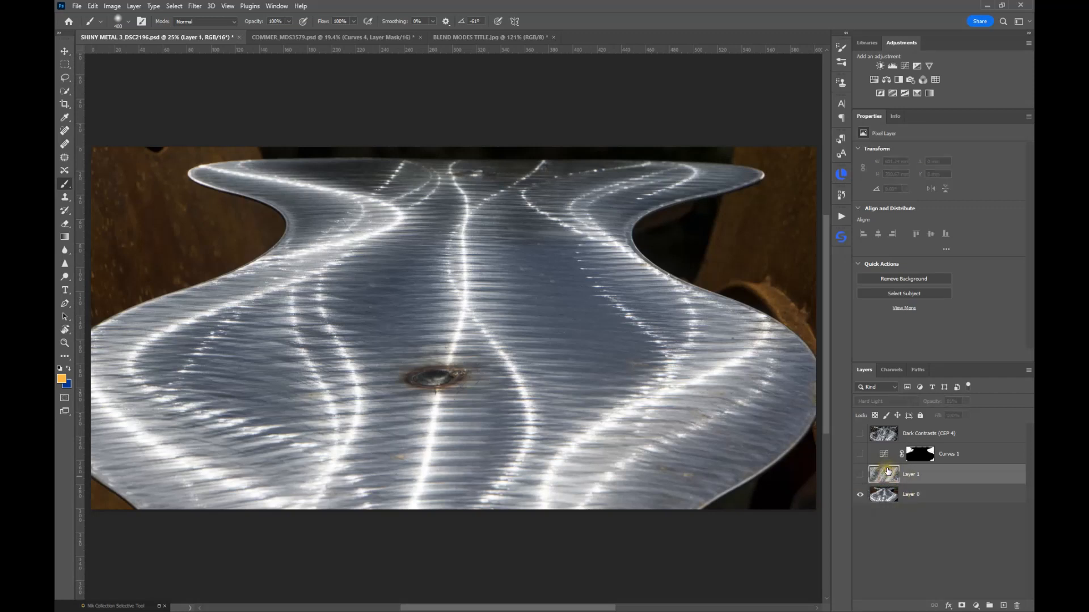
left_click(860, 474)
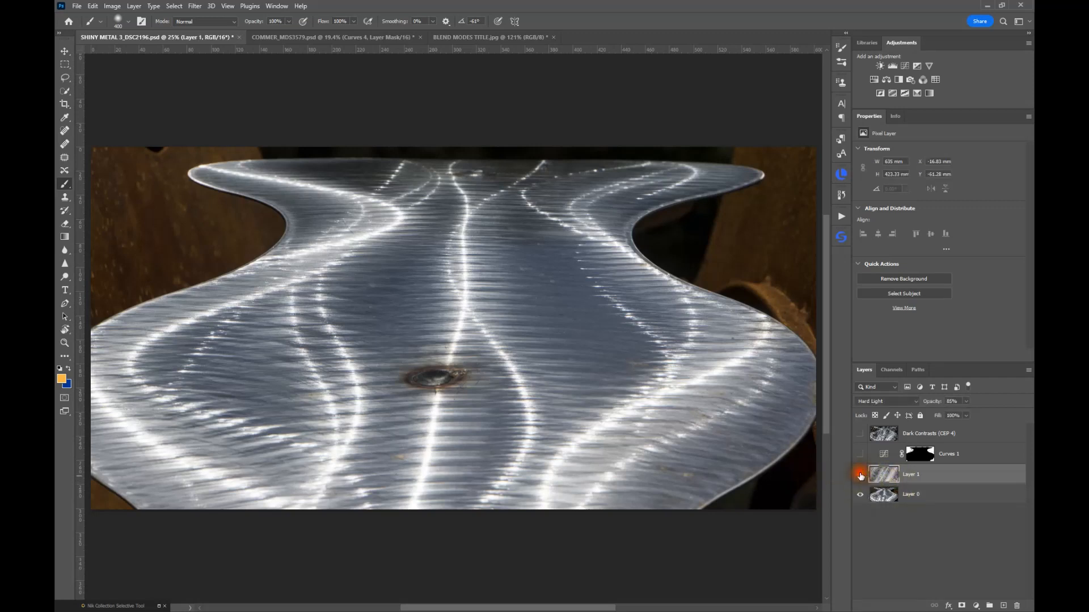
left_click(886, 479)
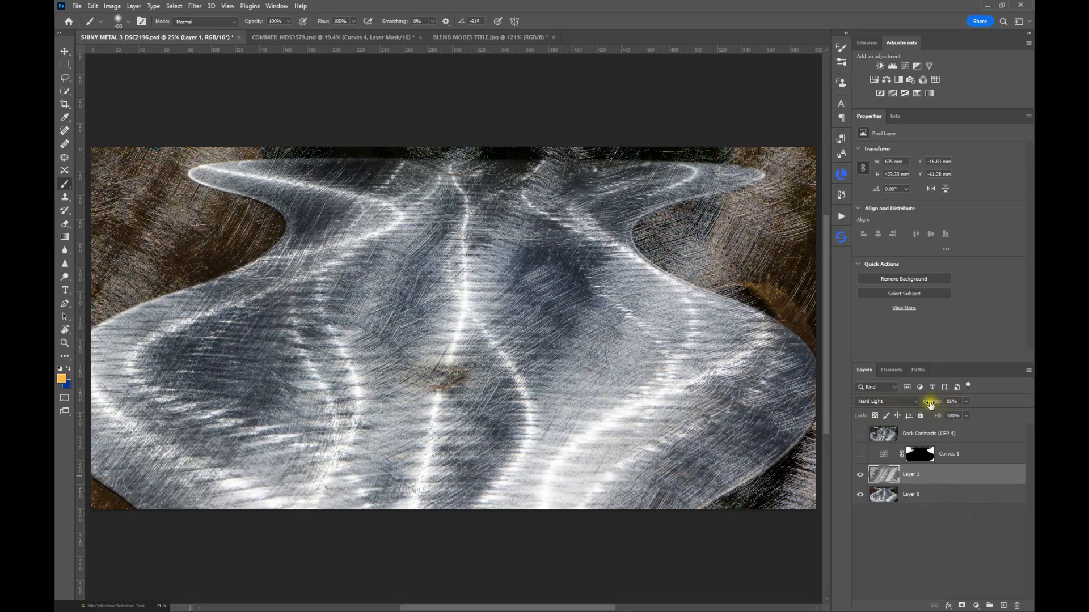
- Compare Layer 1's texture at 100% opacity with its original opacity, and review its blend mode options, keeping Hard Light
left_click_drag(931, 403, 958, 404)
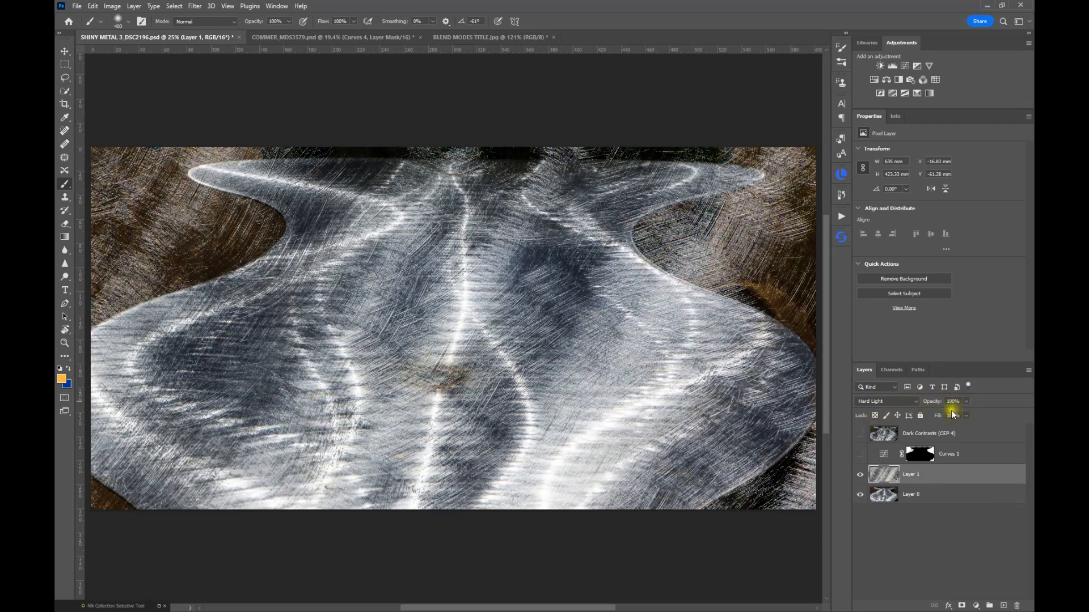
left_click(967, 401)
left_click(966, 401)
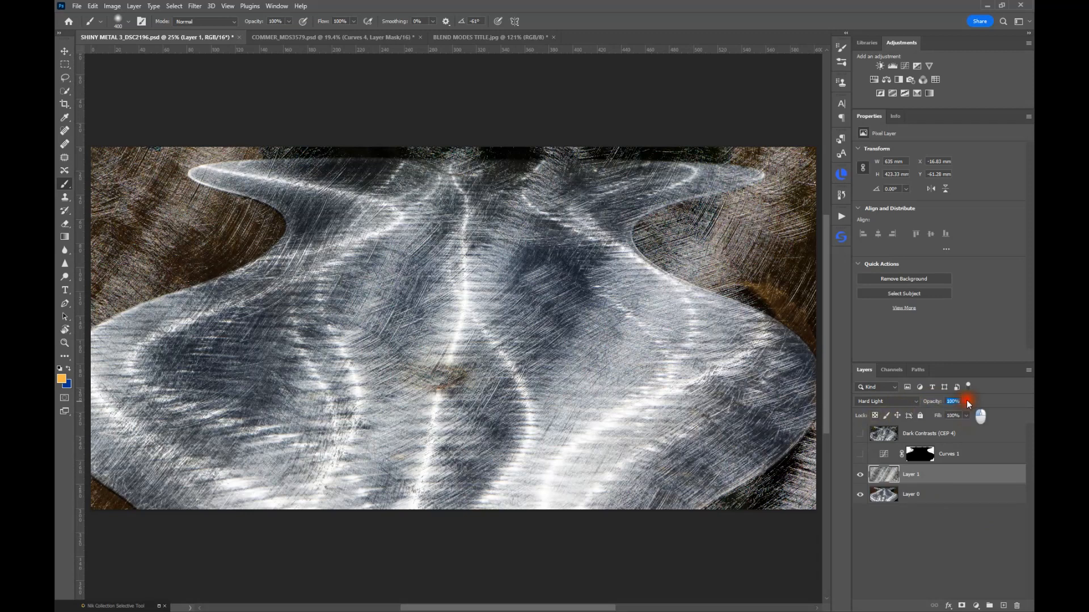
left_click(935, 404)
left_click_drag(930, 404, 931, 404)
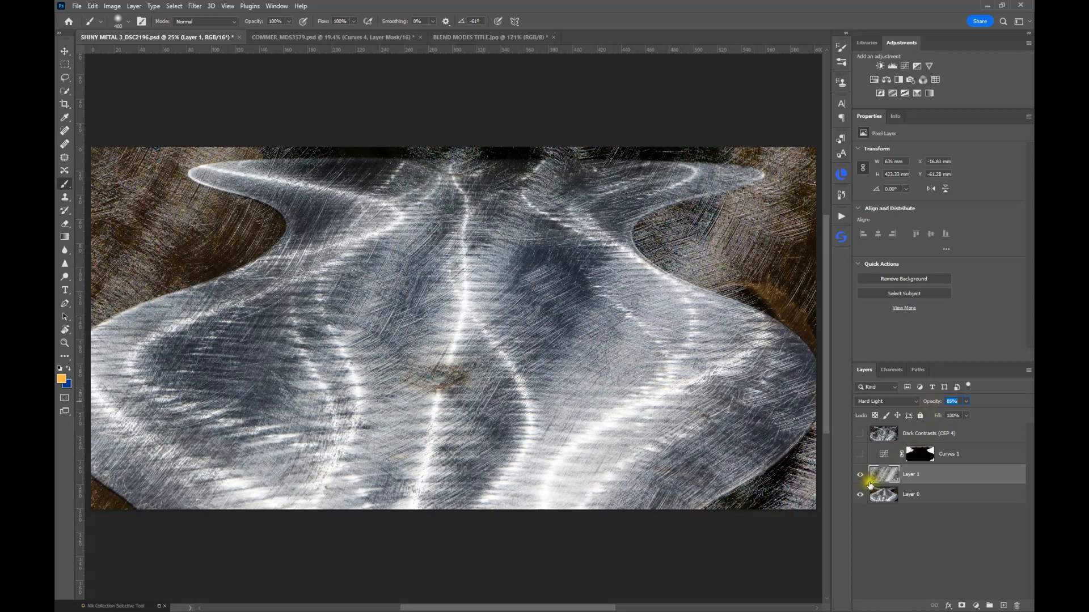
left_click(882, 401)
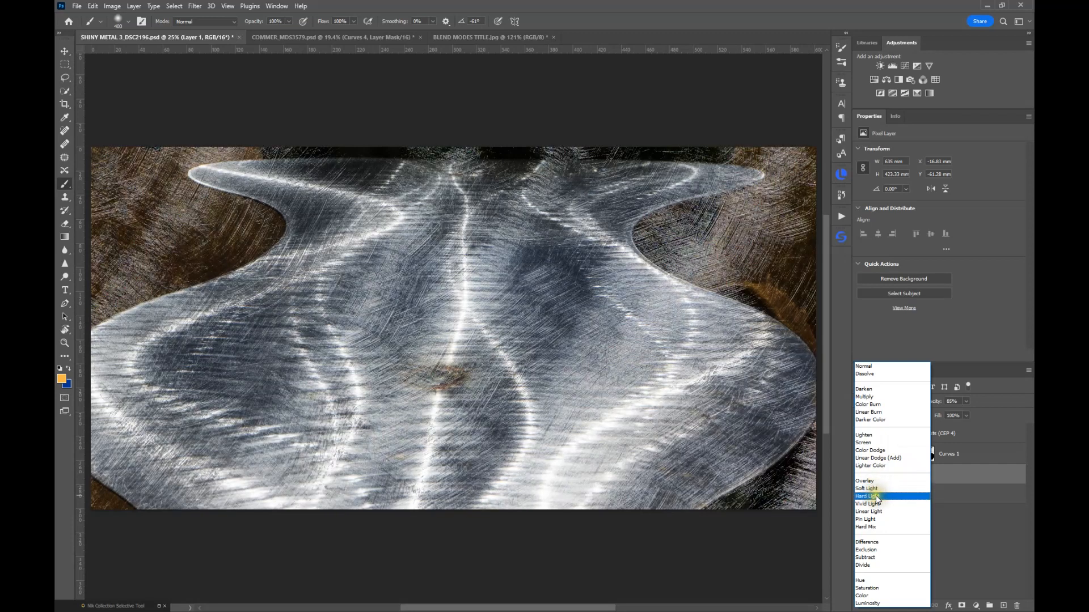
left_click(870, 496)
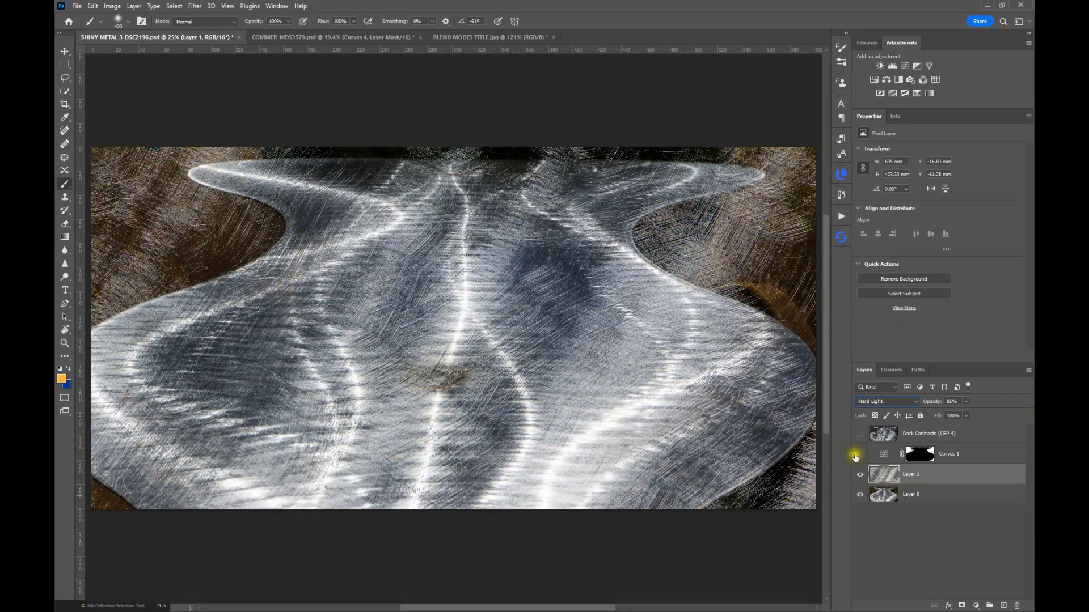
- Turn on the Curves 1 adjustment layer and display its layer mask on its own
left_click(882, 454)
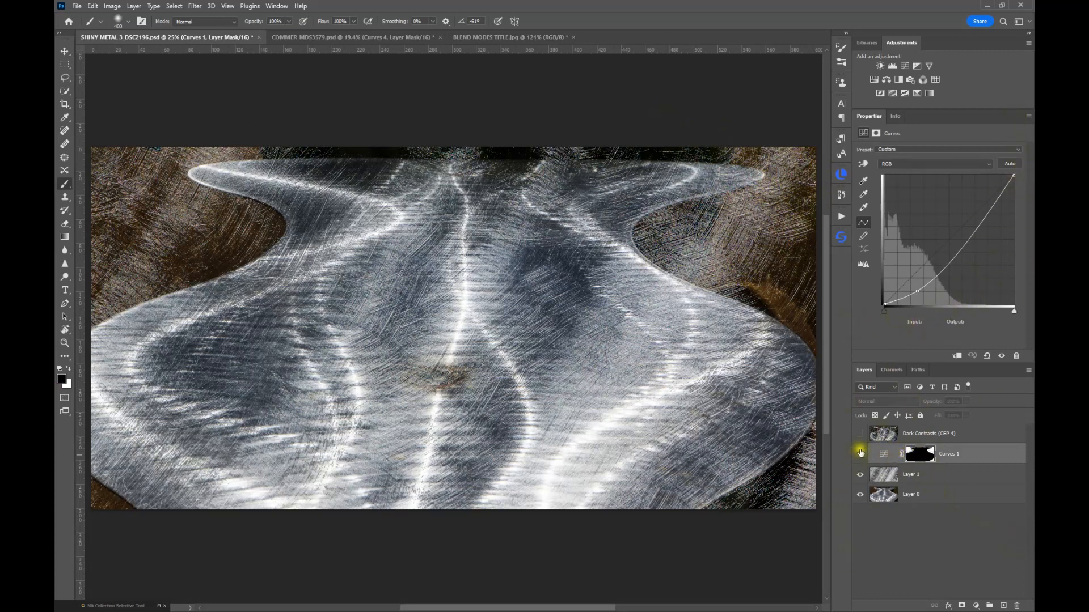
left_click(857, 454)
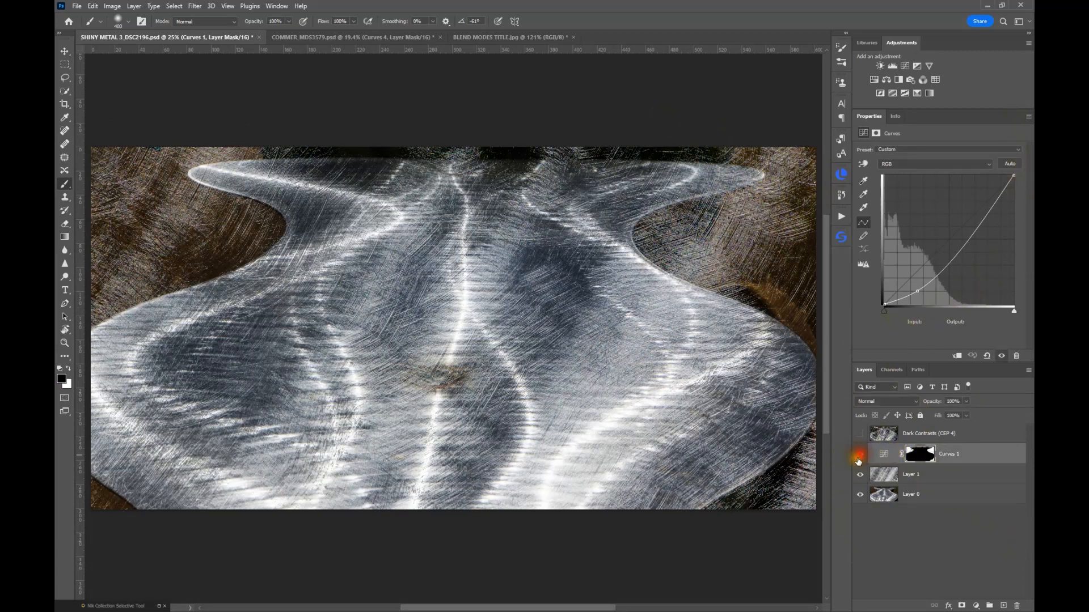
left_click(928, 457)
left_click(929, 458, "alt")
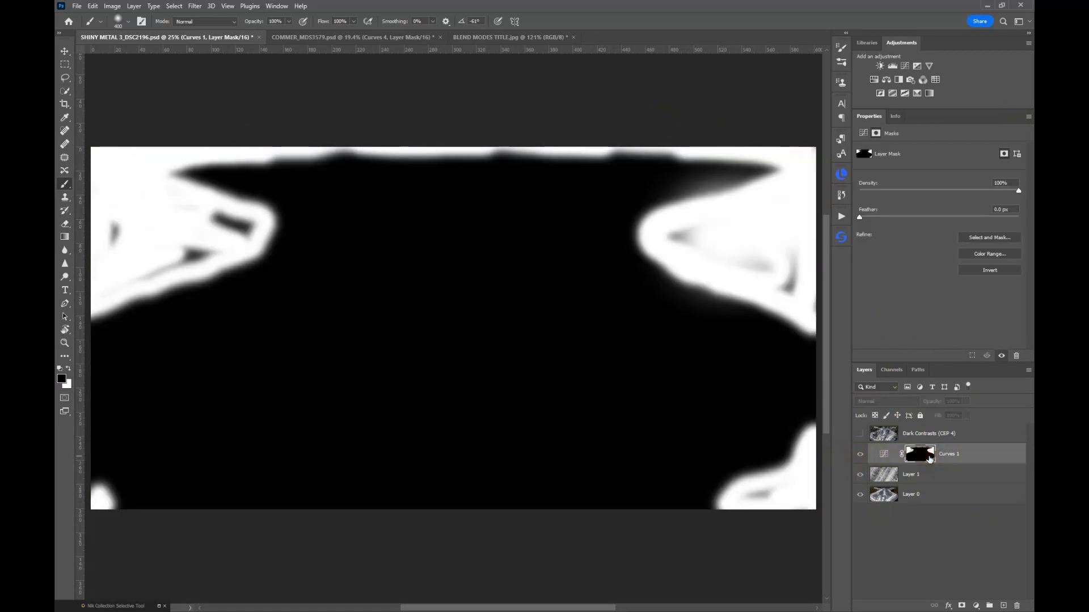
- Paint white over the grey patches inside the Curves 1 mask's corner areas, and compare the image with and without the adjustment
left_click(139, 372)
left_click(68, 370)
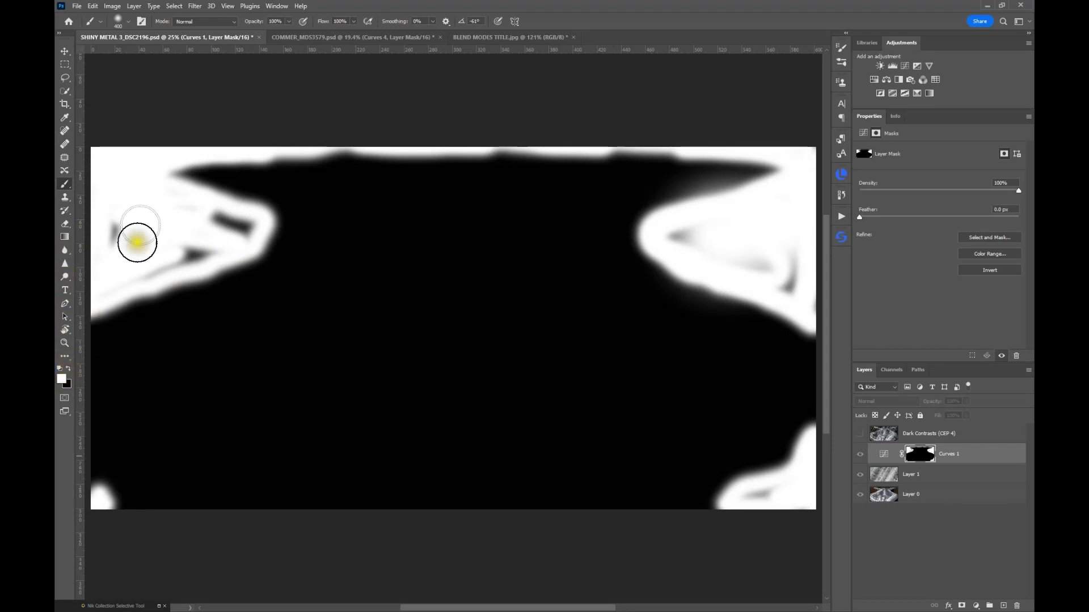
key("x")
key("x")
left_click(122, 230)
mouse_move(122, 230)
left_mouse_down()
mouse_move(238, 229)
mouse_move(106, 277)
mouse_move(203, 192)
left_mouse_up()
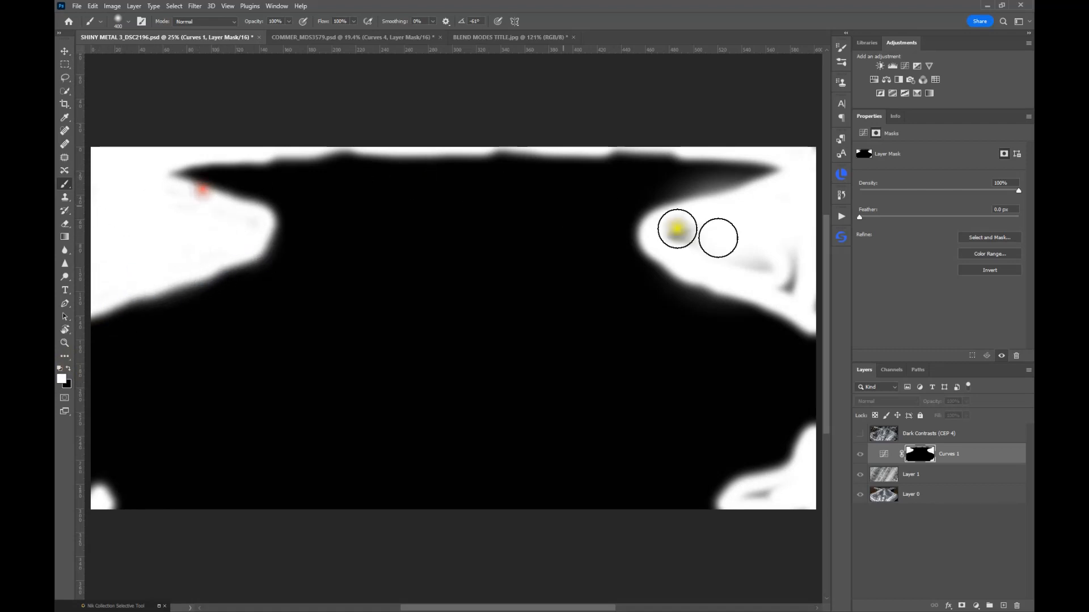
mouse_move(669, 232)
left_mouse_down()
mouse_move(804, 254)
mouse_move(772, 267)
mouse_move(816, 316)
left_mouse_up()
mouse_move(794, 503)
left_mouse_down()
mouse_move(747, 506)
mouse_move(867, 522)
left_mouse_up()
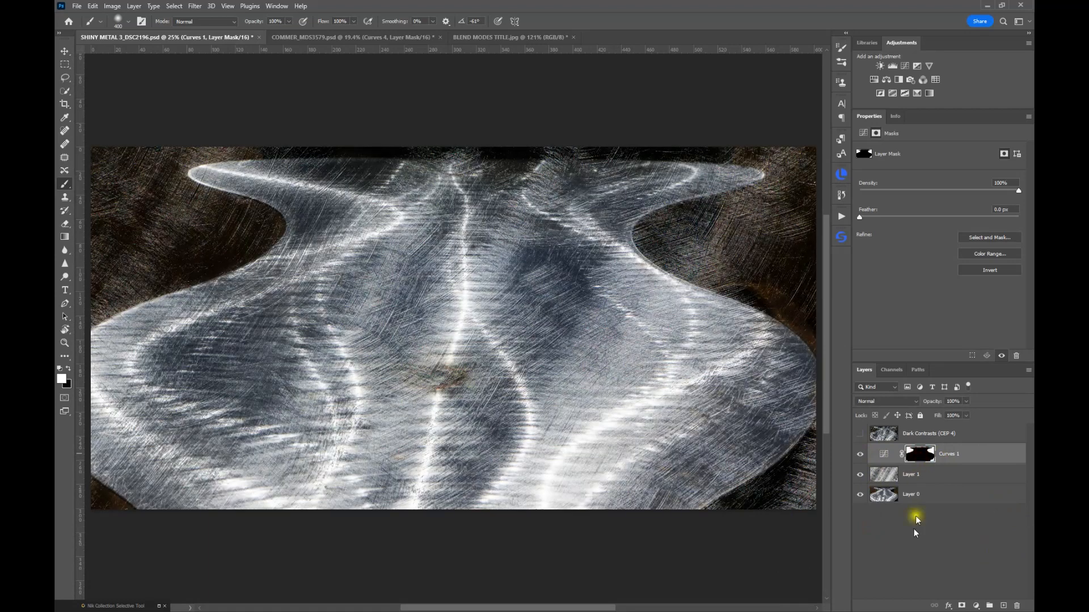
left_click(860, 455)
left_click(860, 455)
- Turn on the Dark Contrasts (CEP 4) layer and compare the image with and without it
left_click(894, 436)
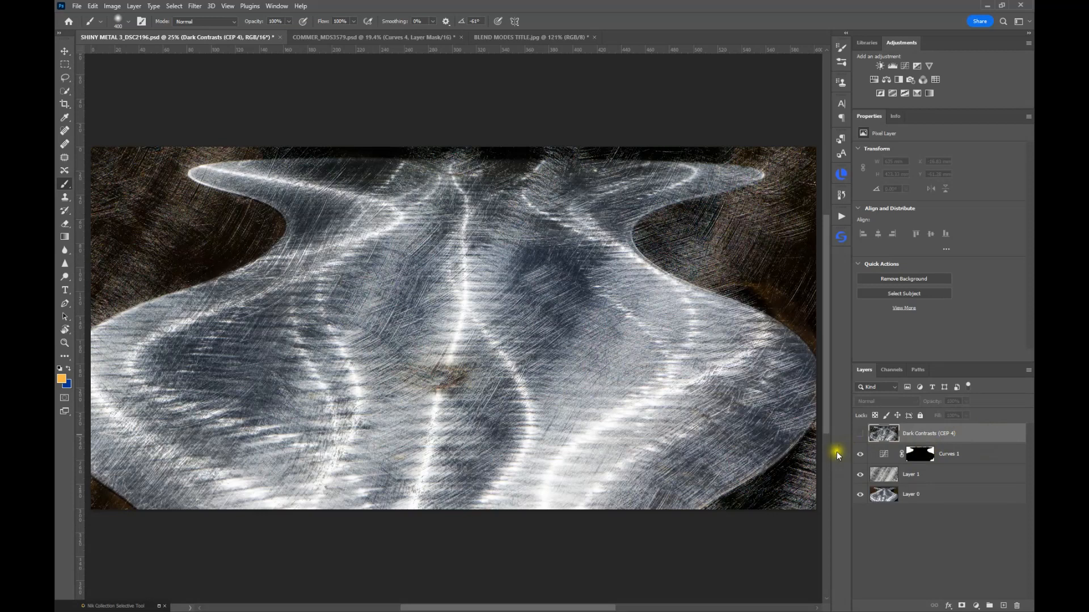
left_click(859, 434)
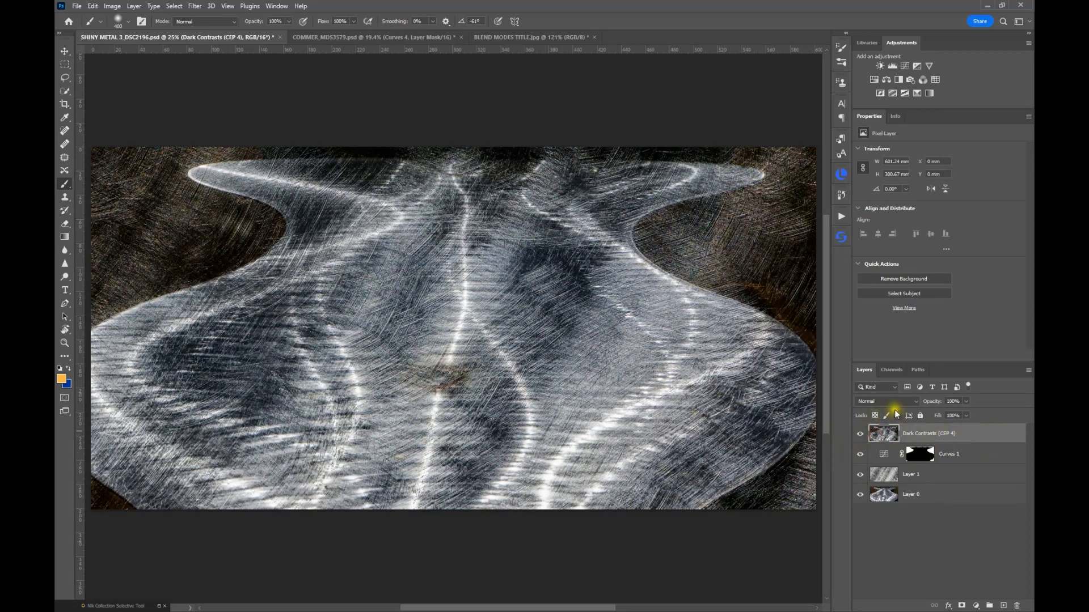
left_click(859, 434)
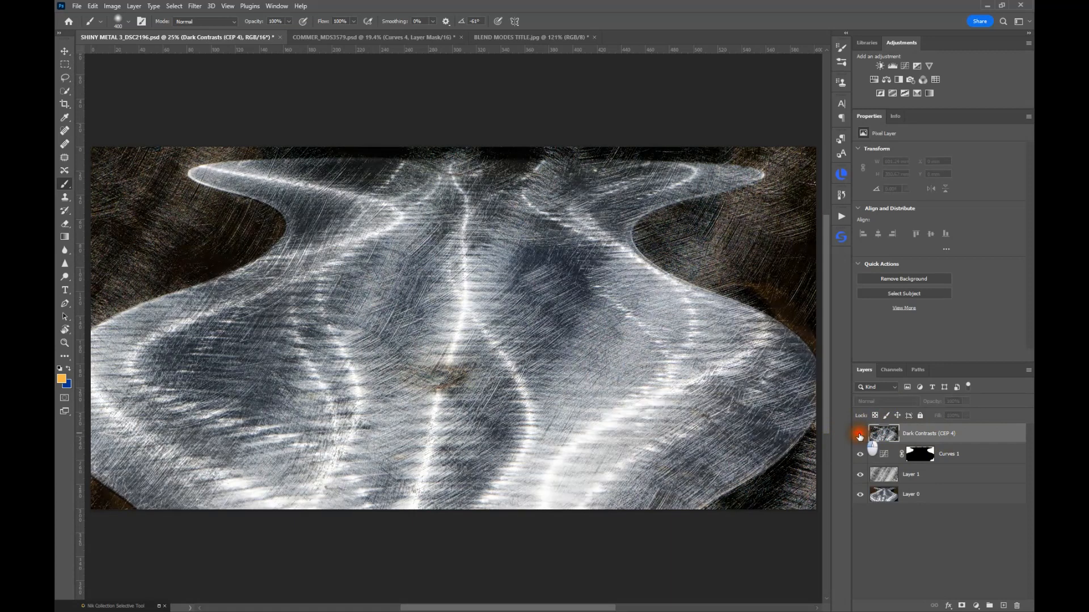
left_click(859, 434)
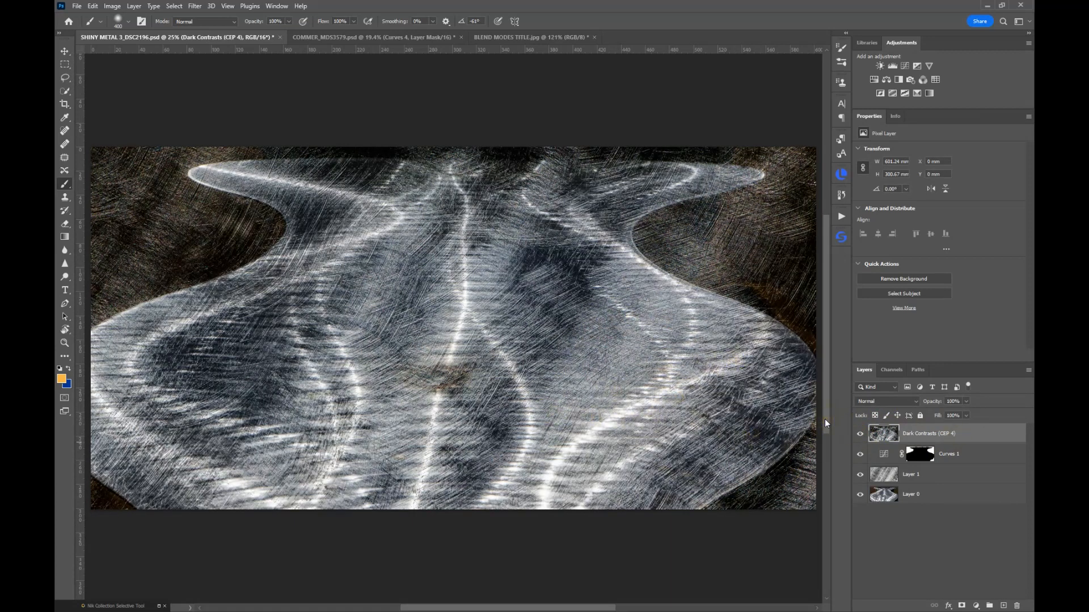
- Review the available blend modes for Layer 1 and keep Hard Light
left_click(885, 478)
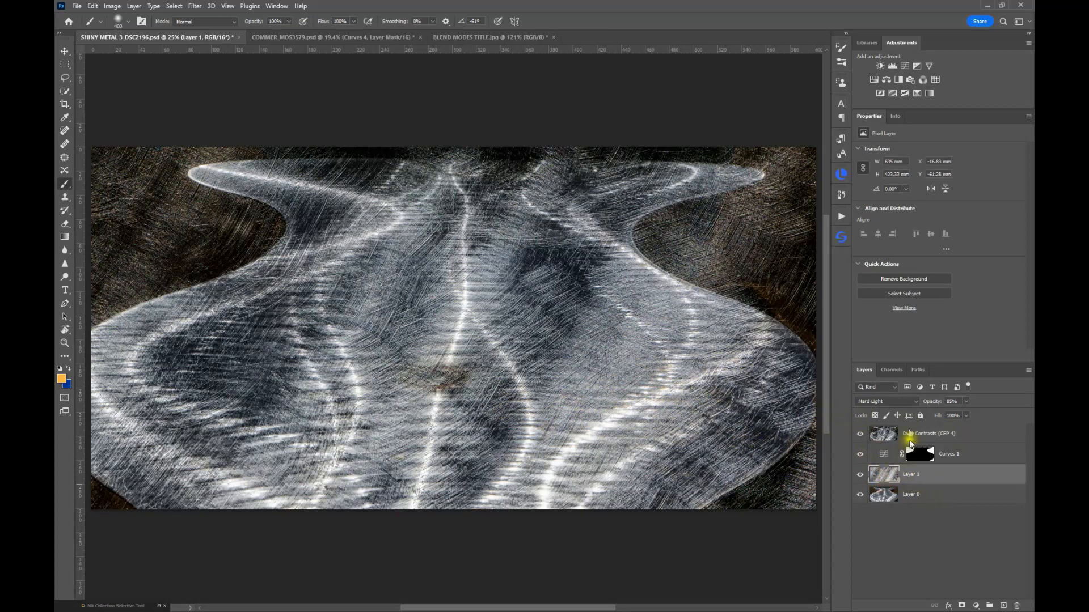
left_click(866, 402)
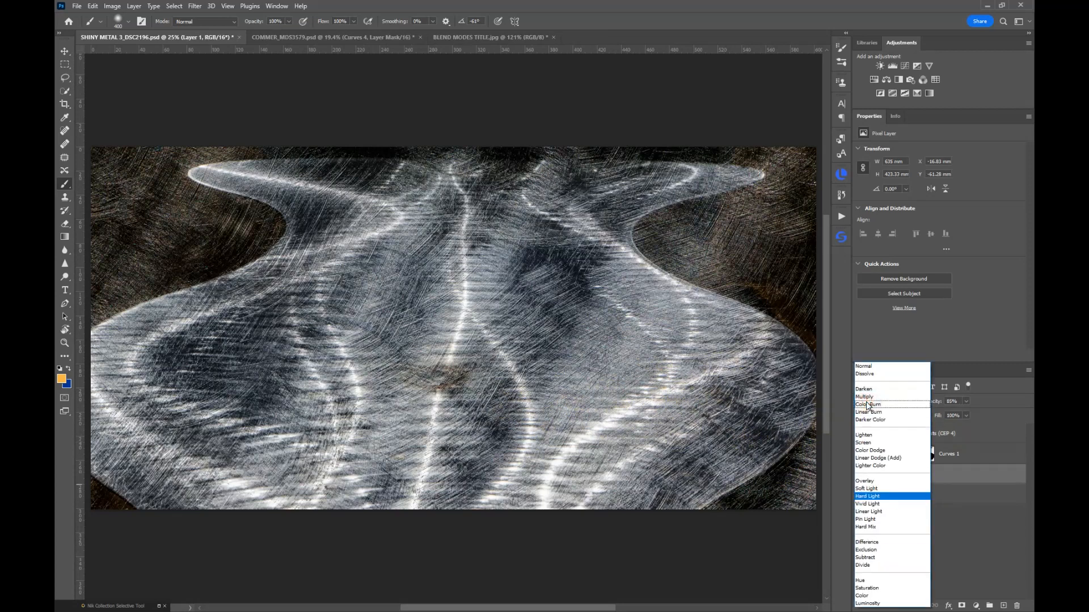
left_click(872, 498)
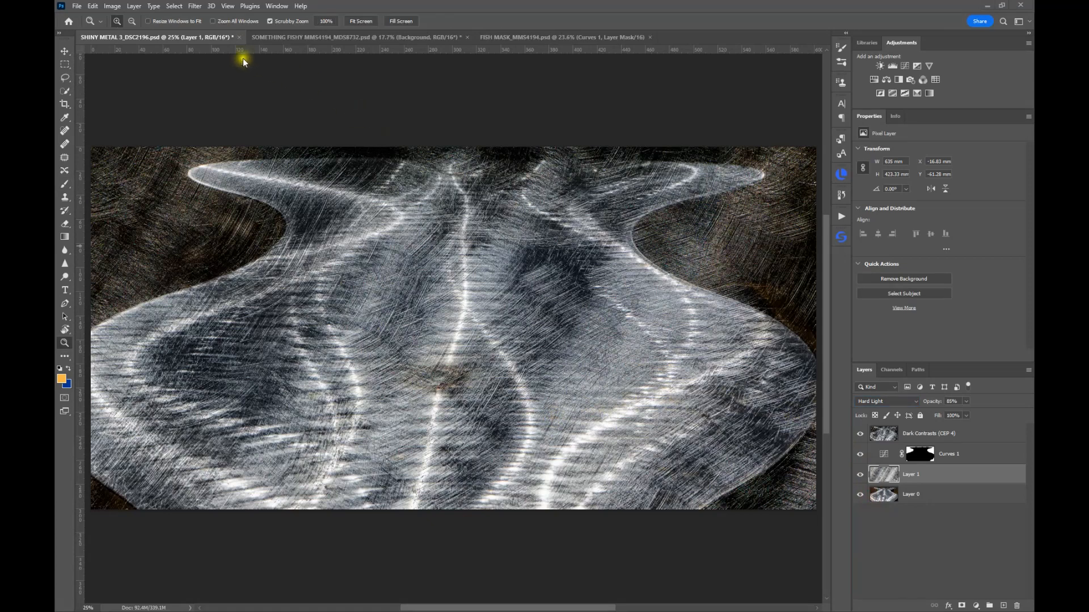
- Close the SHINY METAL document and view the lionfish photo in the FISH MASK document before returning to SOMETHING FISHY
left_click(238, 37)
left_click(535, 228)
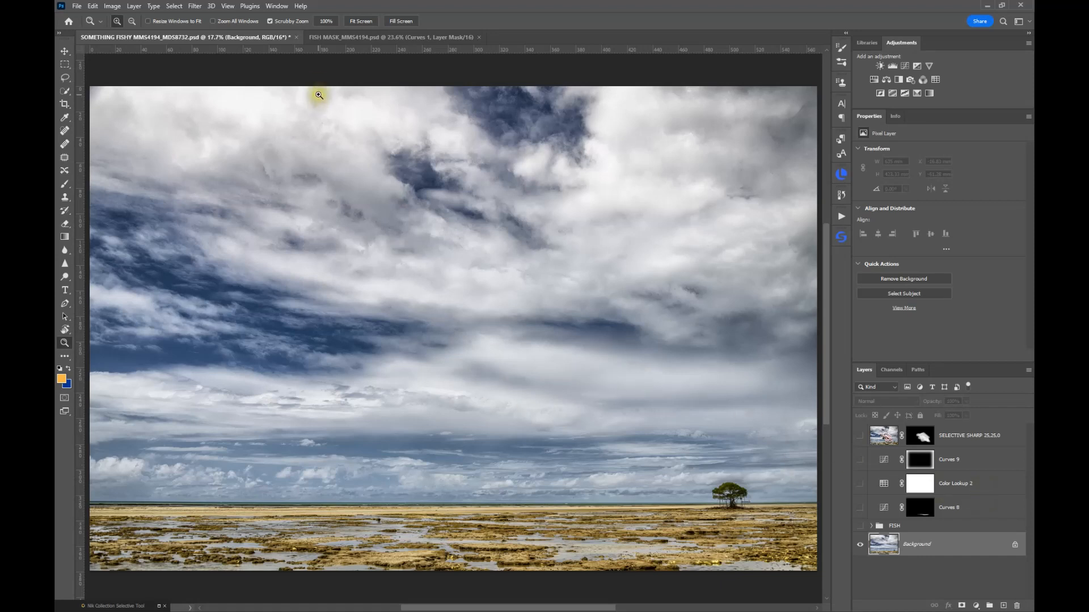
left_click(341, 36)
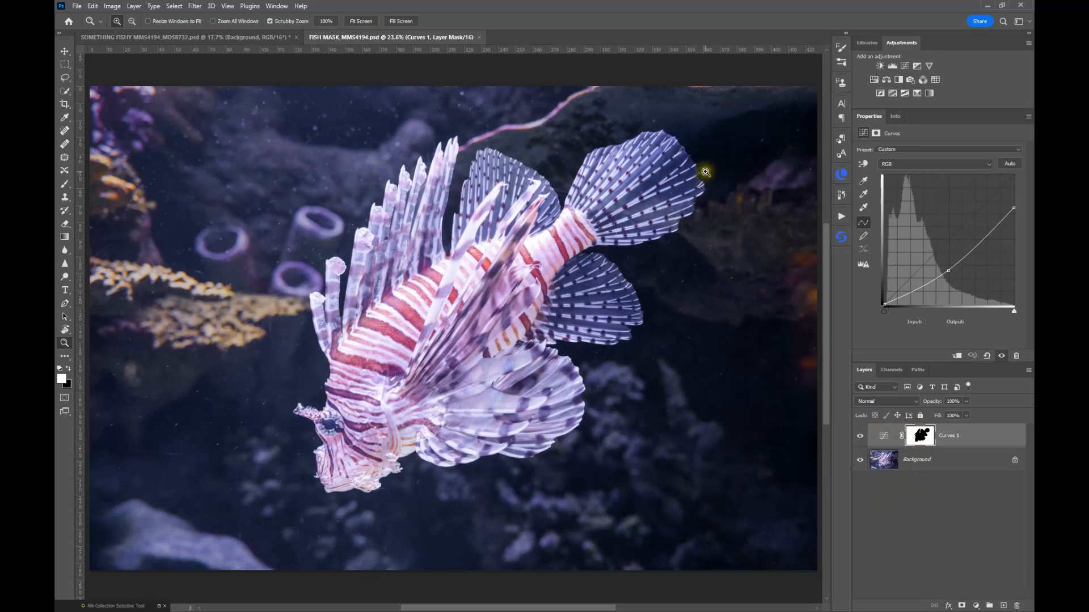
left_click(196, 38)
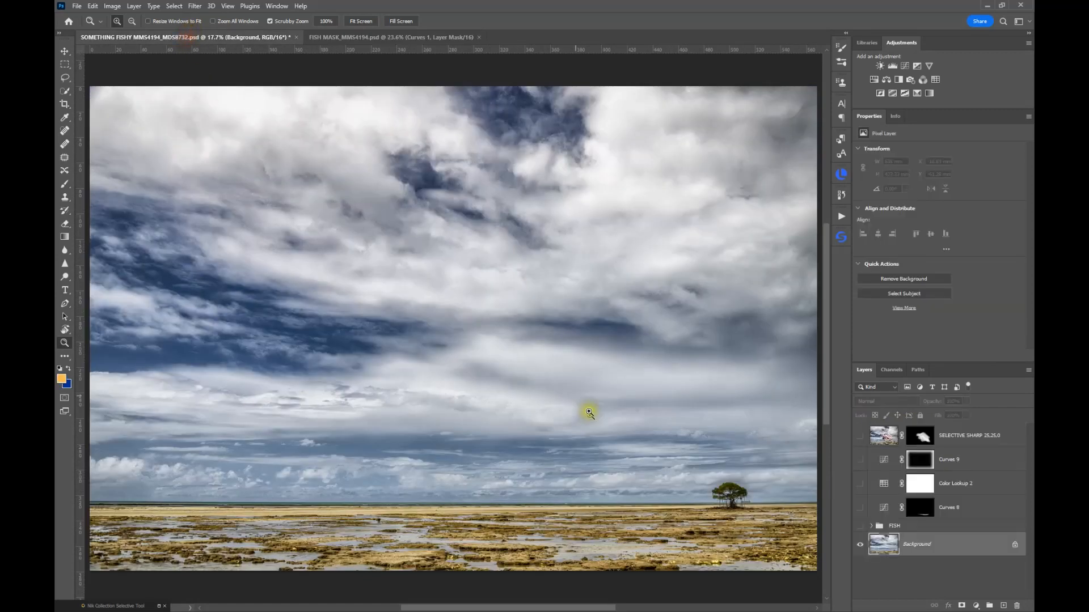
- Expand the FISH group and turn on its Layer 1 to show the lionfish over the seascape
left_click(874, 531)
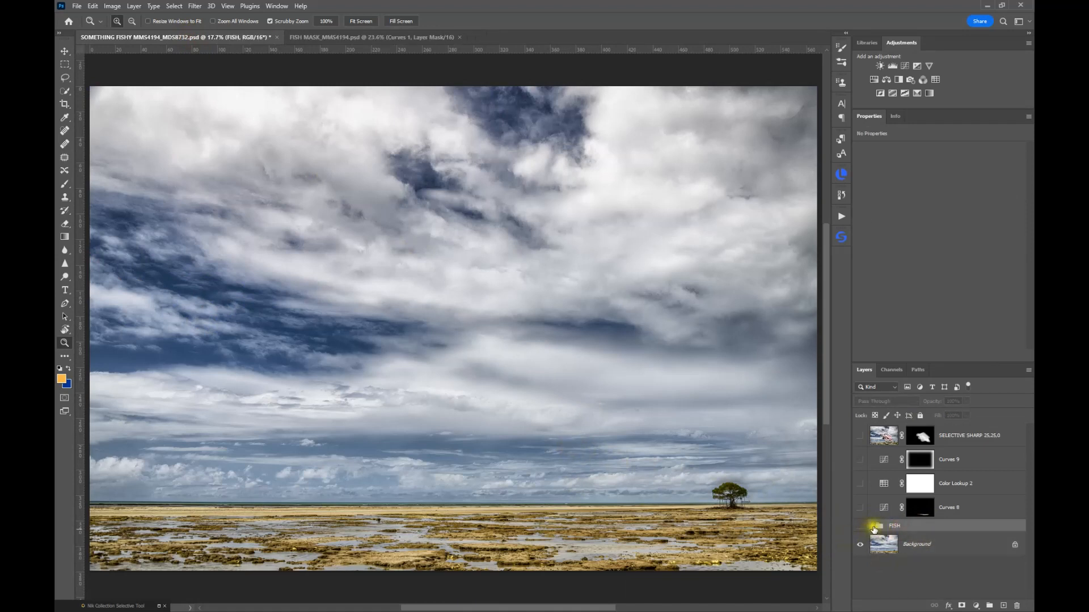
left_click(871, 528)
scroll(879, 514, "down", 5)
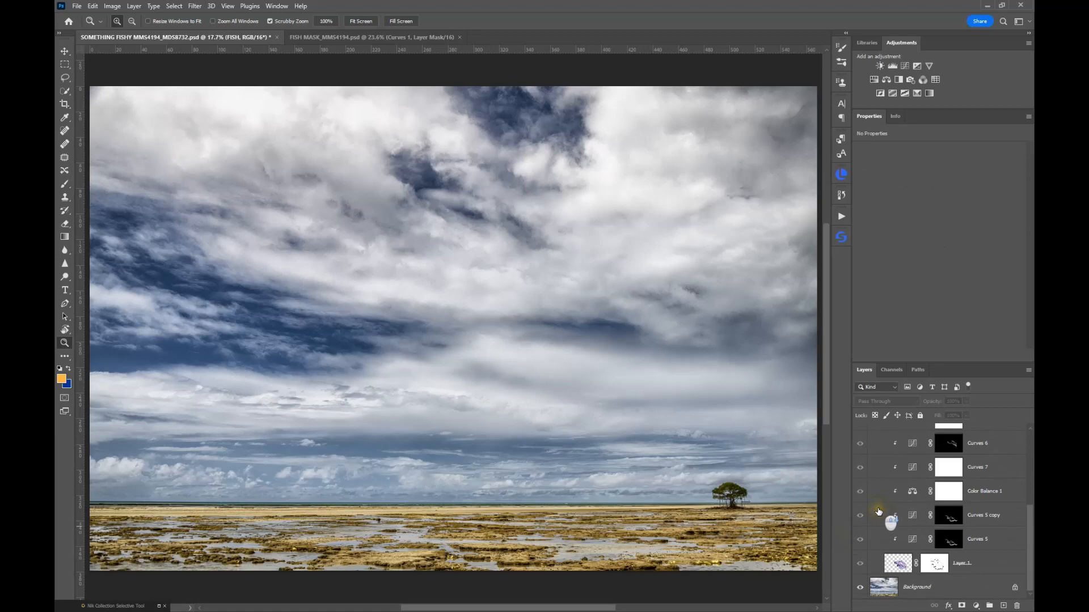
left_click(893, 563)
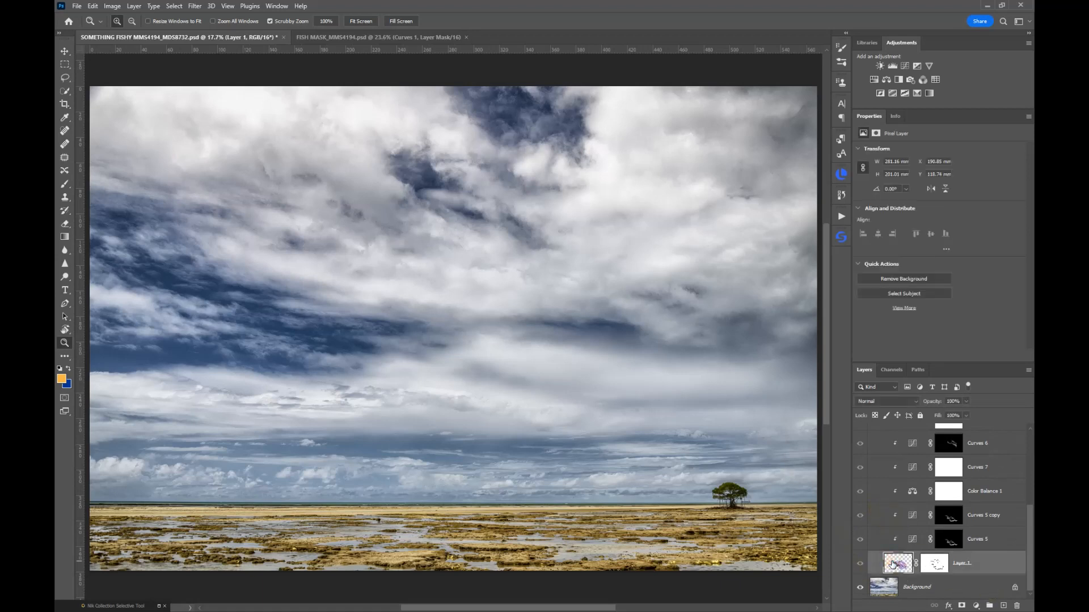
left_click(860, 564)
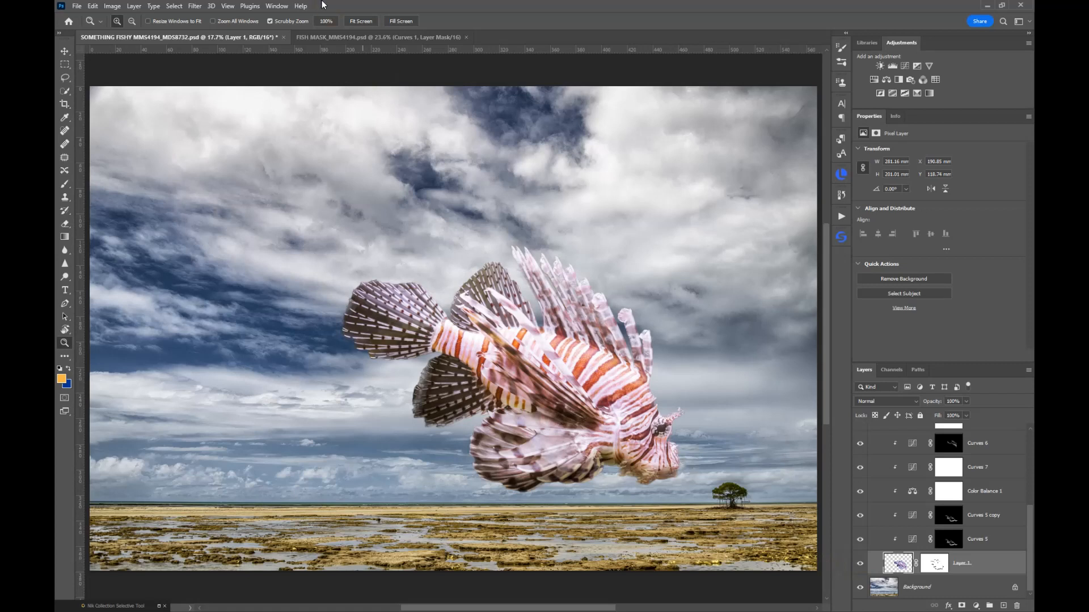
- Look up the Flip Horizontal transform option for the fish layer without applying it
left_click(91, 8)
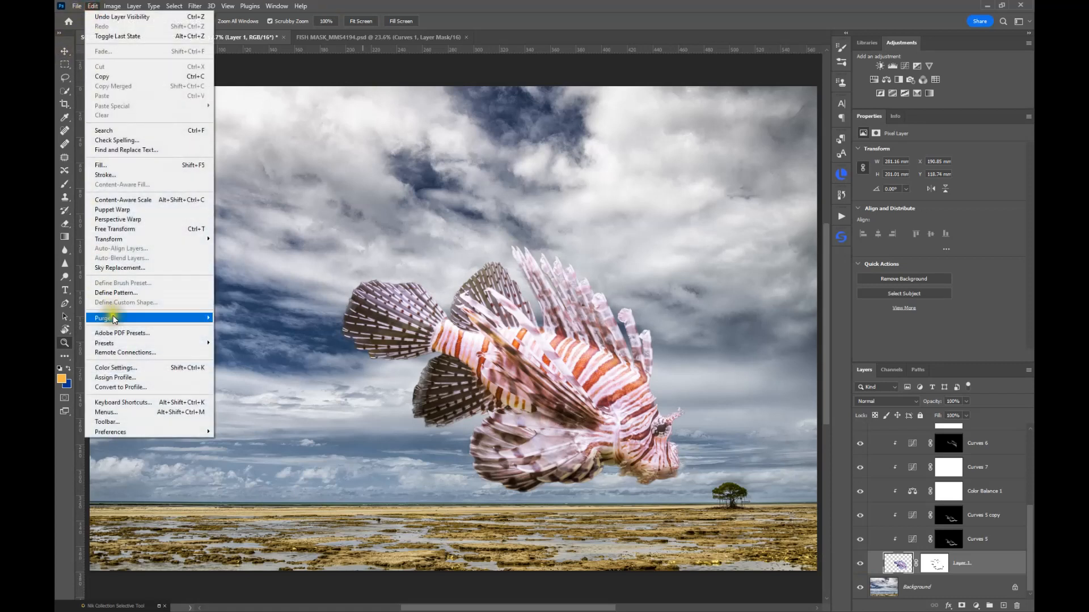
mouse_move(120, 239)
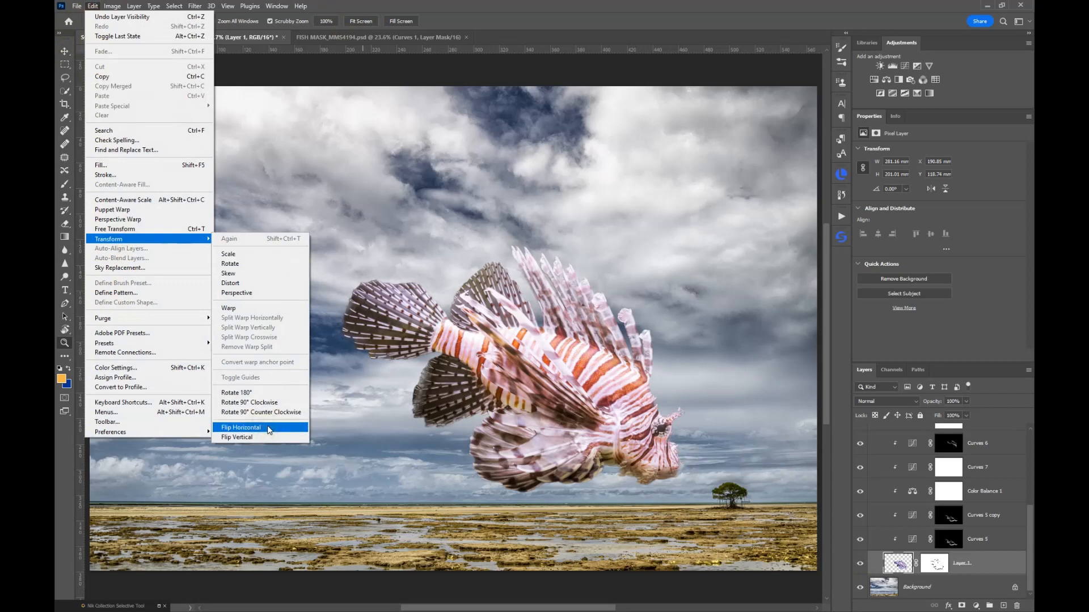
left_click(91, 7)
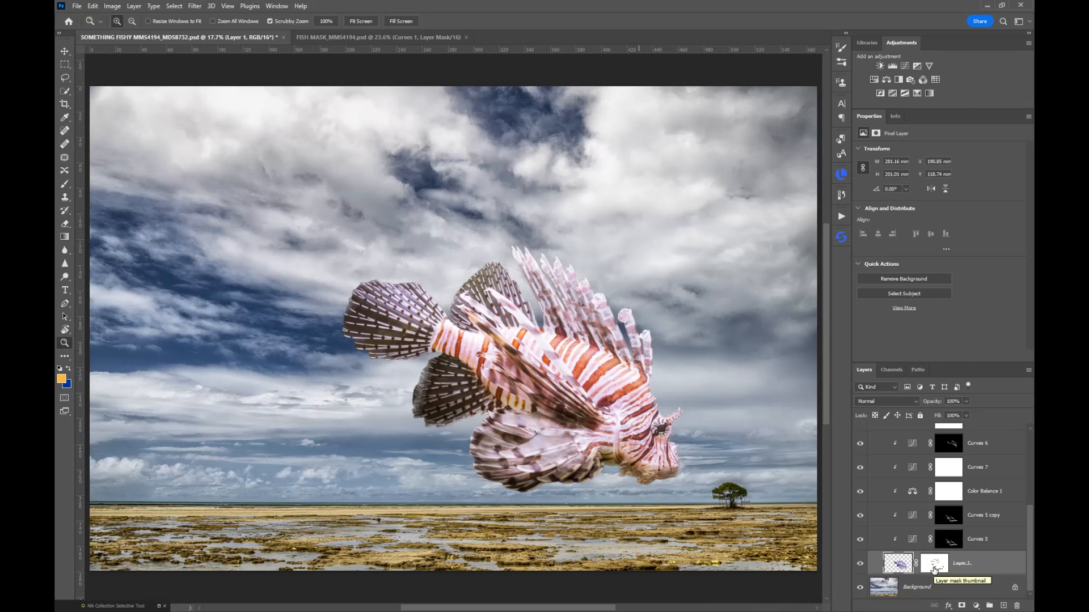
- Inspect the fish layer's mask on its own, return to the image, and open the clipped Curves 5 adjustment's settings
left_click(934, 569, "alt")
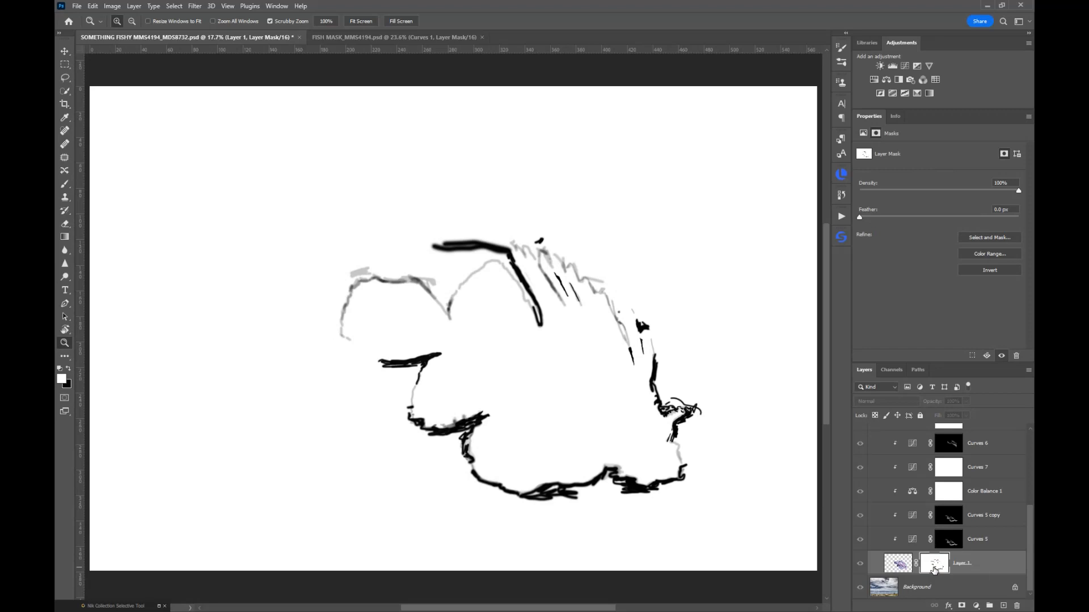
left_click(935, 568, "alt")
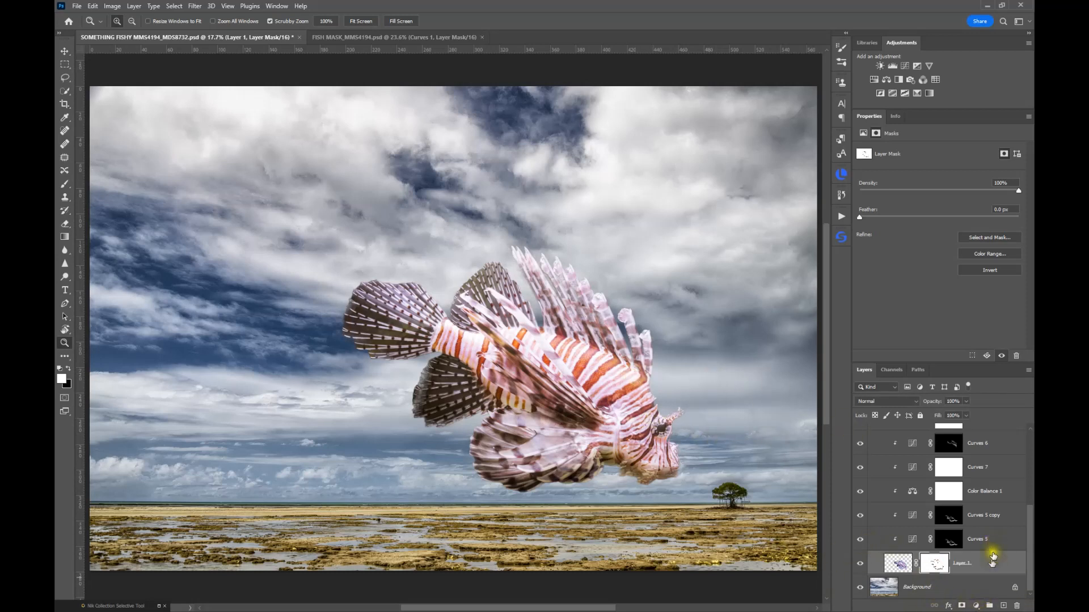
left_click(913, 540)
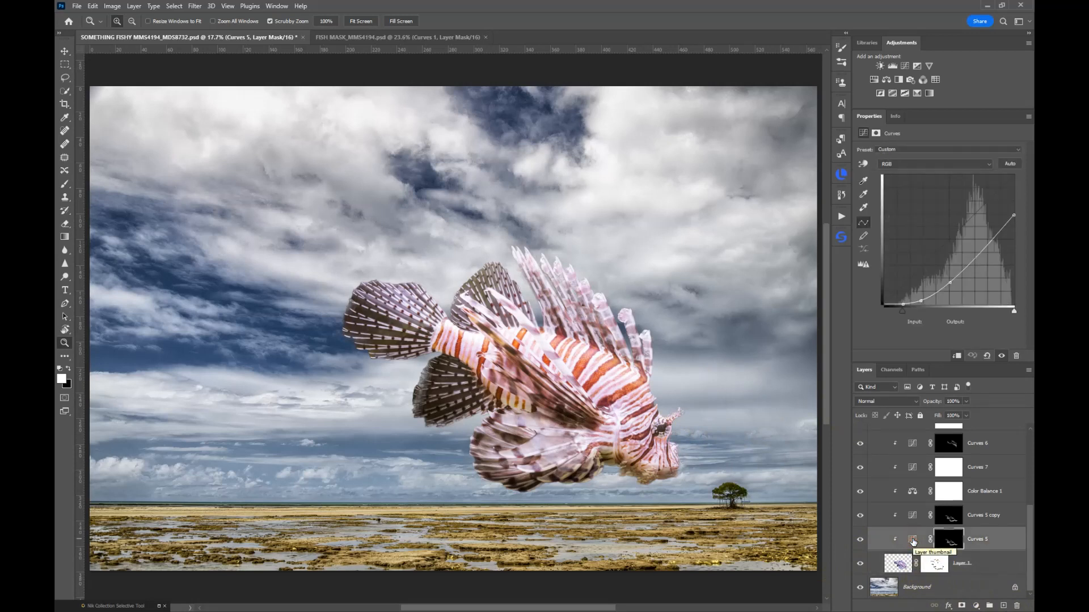
- Hide all adjustment layers clipped to the fish in the FISH group, leaving only Layer 1 visible over the Background
scroll(869, 481, "up", 3)
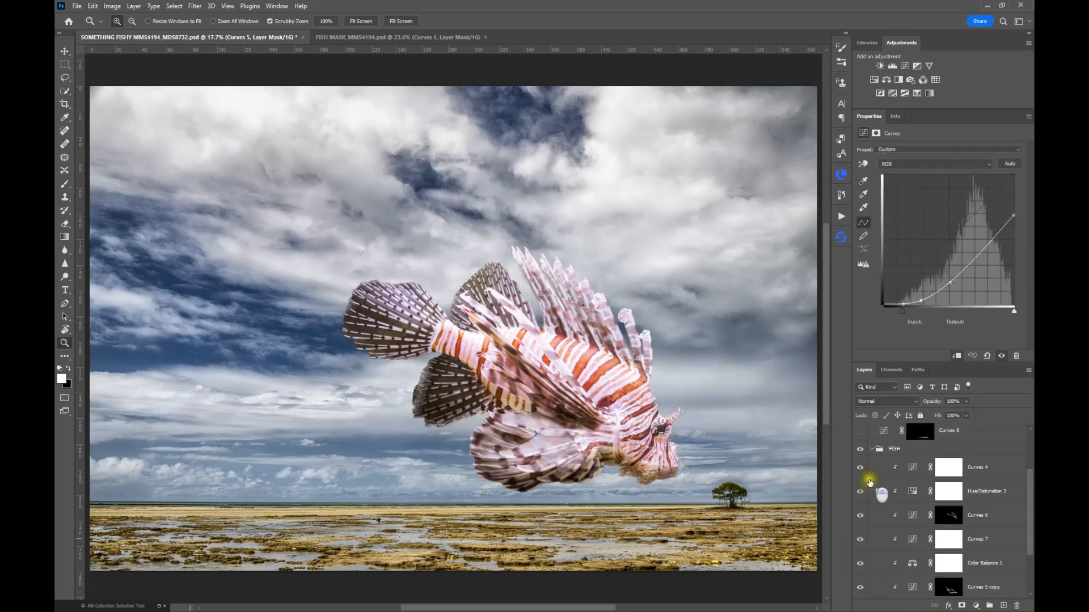
left_click_drag(861, 451, 859, 589)
scroll(868, 553, "down", 3)
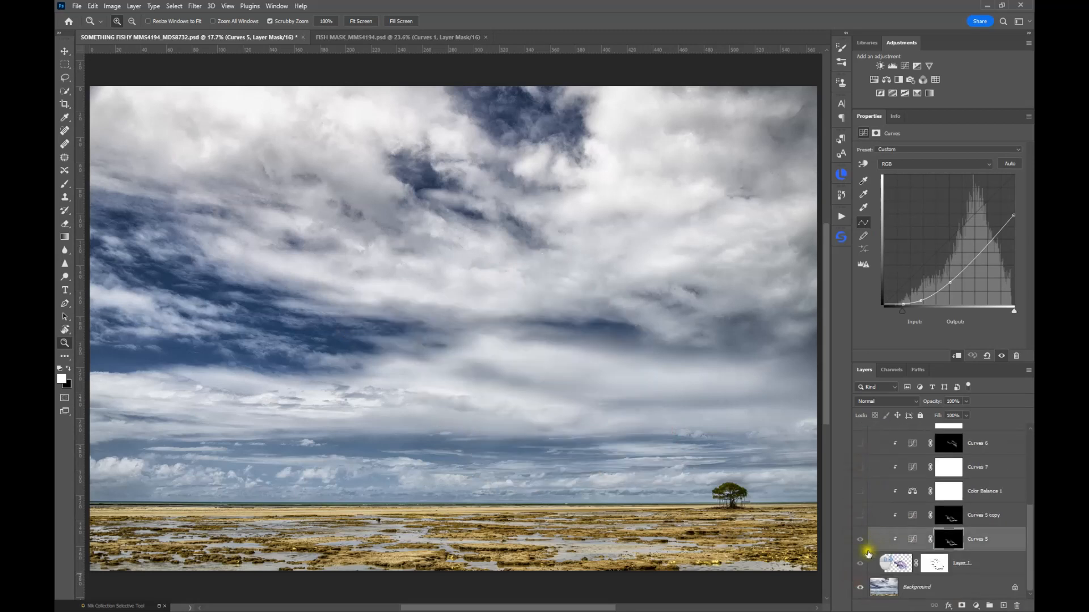
left_click(860, 563)
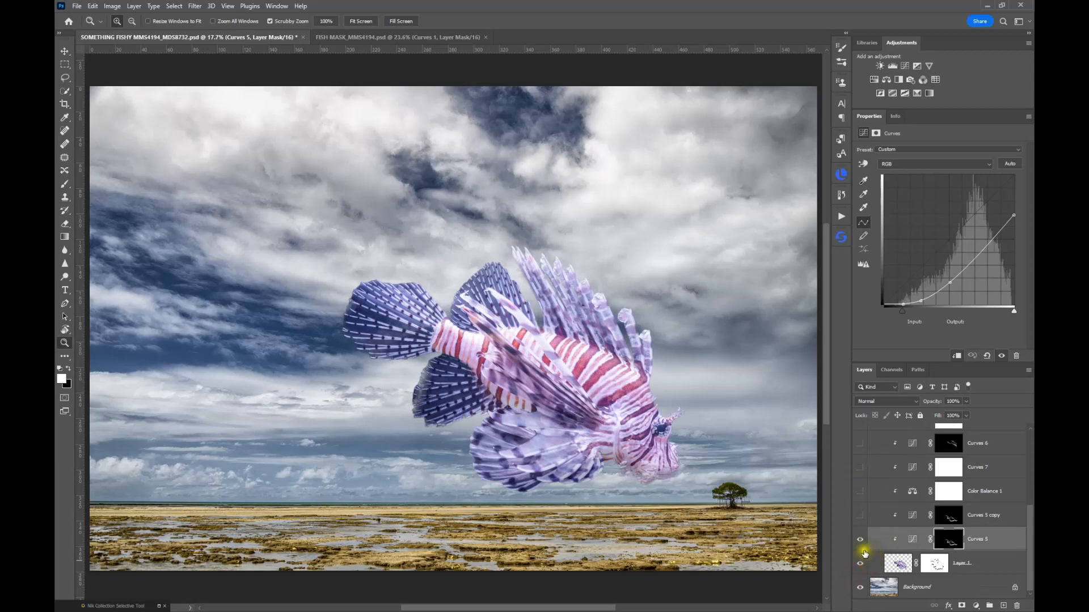
left_click(862, 543)
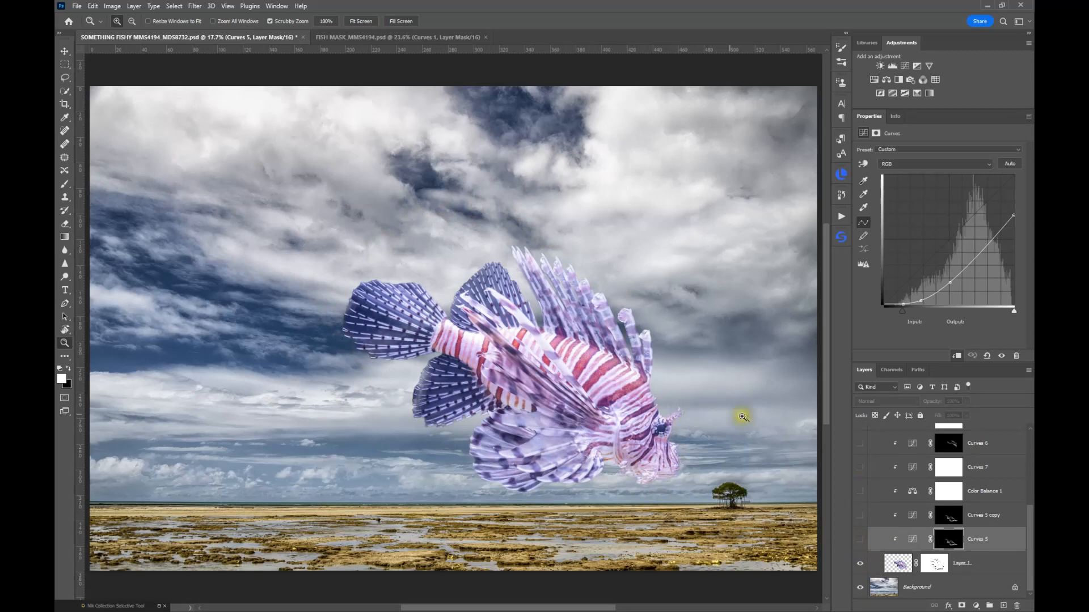
- Turn on the Curves 5 adjustment, inspect its mask on its own, and compare the fish with the adjustment off and on
left_click(911, 540)
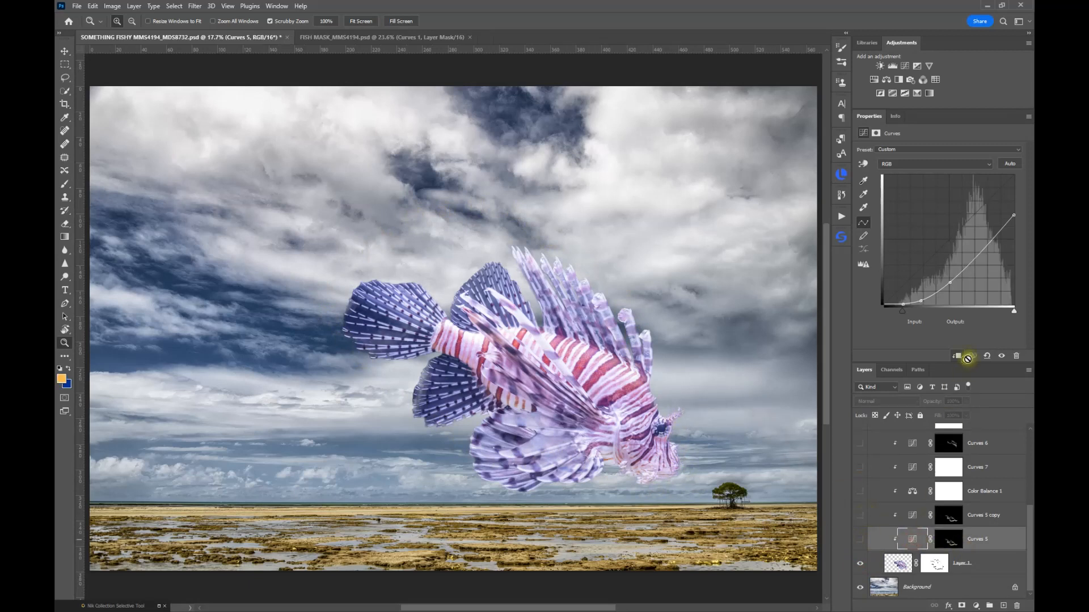
left_click(860, 540)
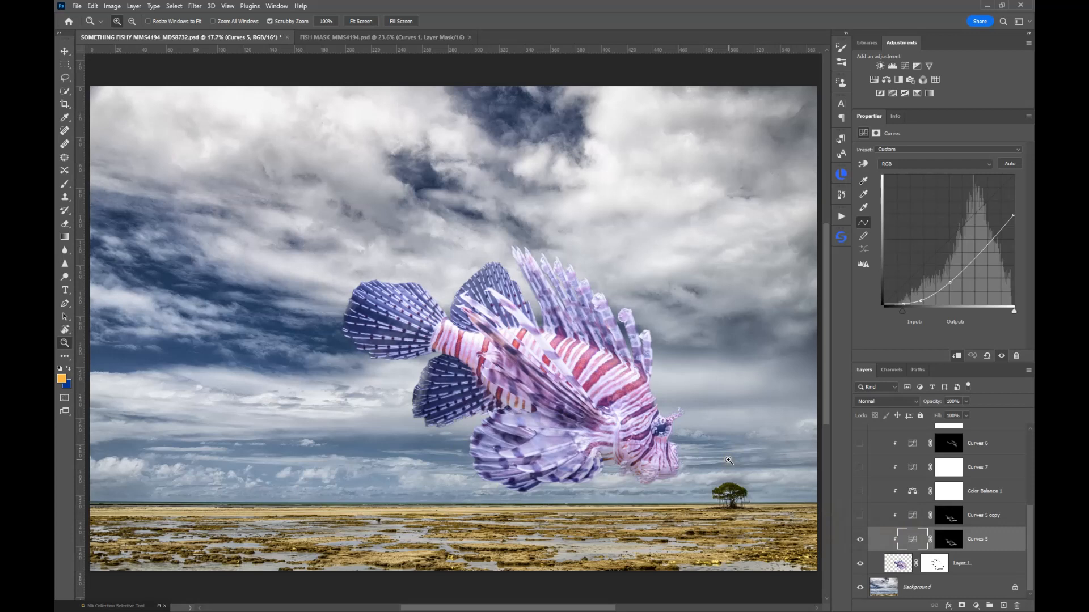
left_click(958, 543)
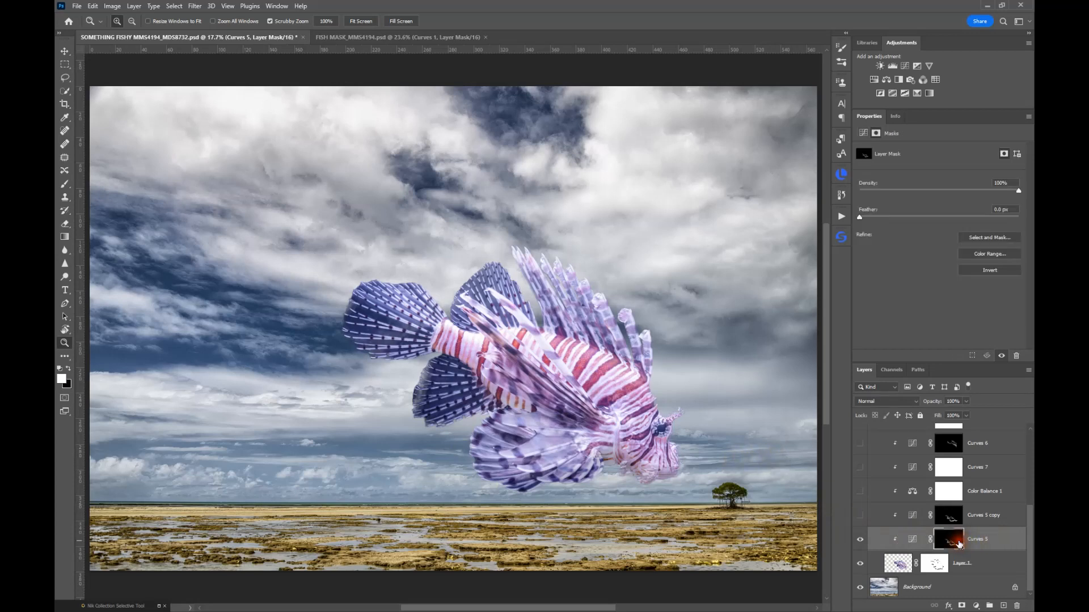
left_click(958, 543, "alt")
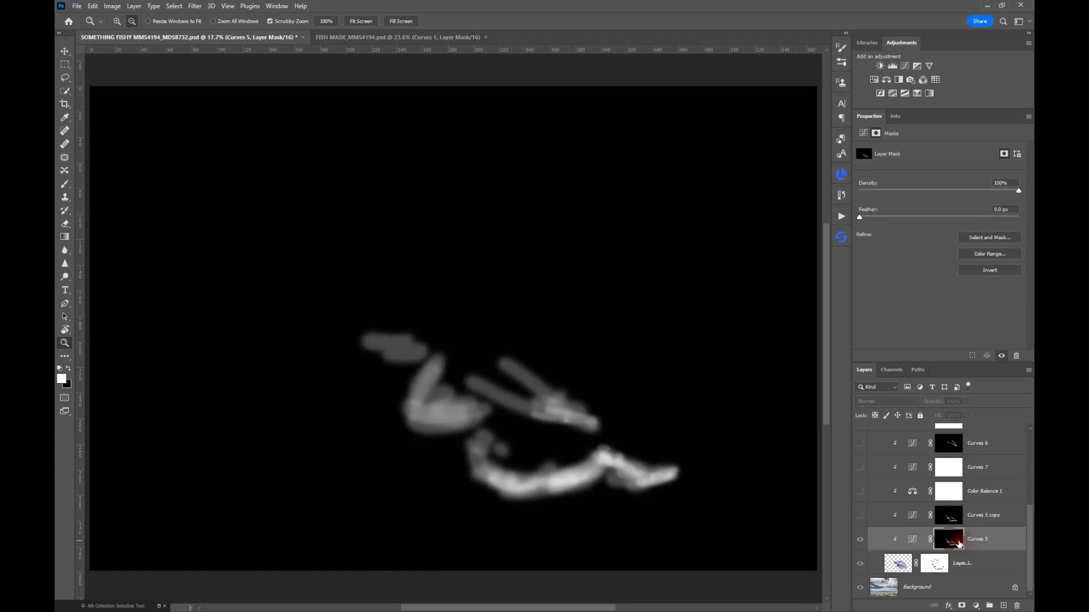
left_click(959, 543, "alt")
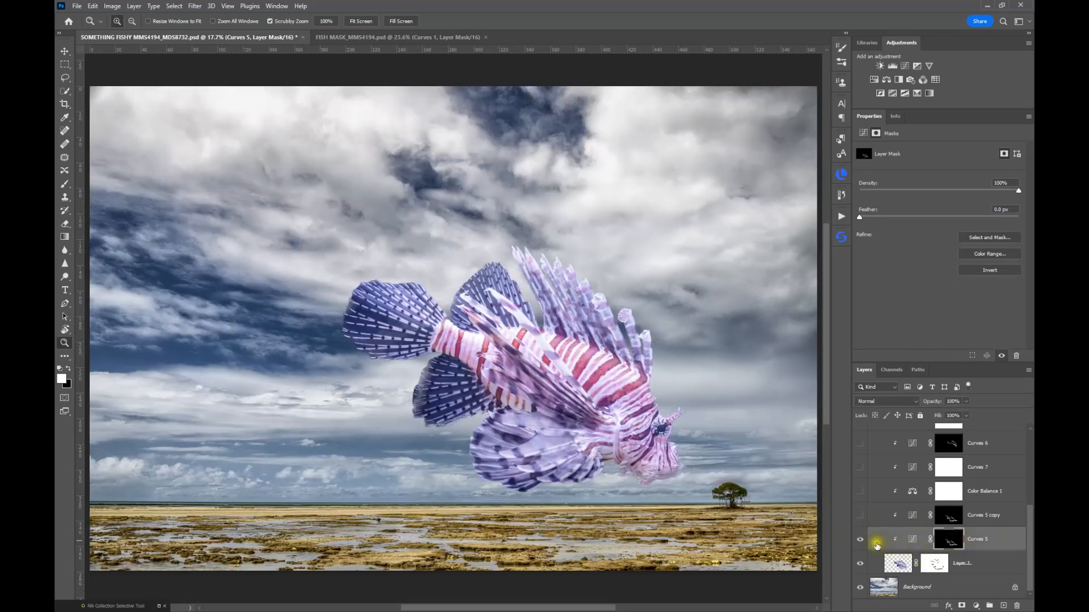
left_click(860, 541)
left_click(860, 540)
- Turn on the Curves 5 copy adjustment above Curves 5 and open its curve settings
left_click(941, 518)
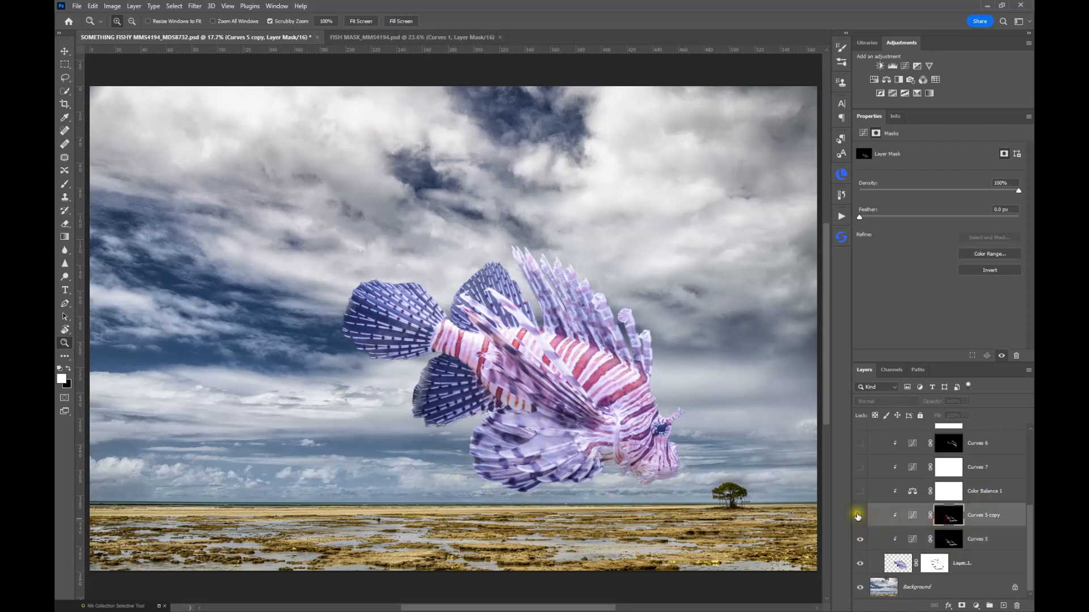
left_click(861, 517)
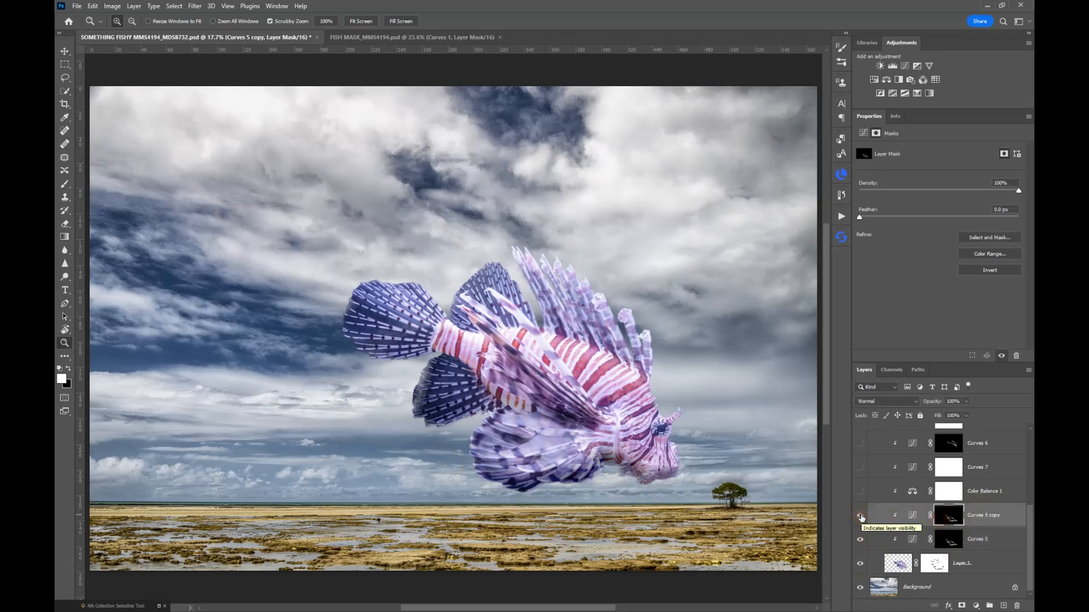
left_click(913, 517)
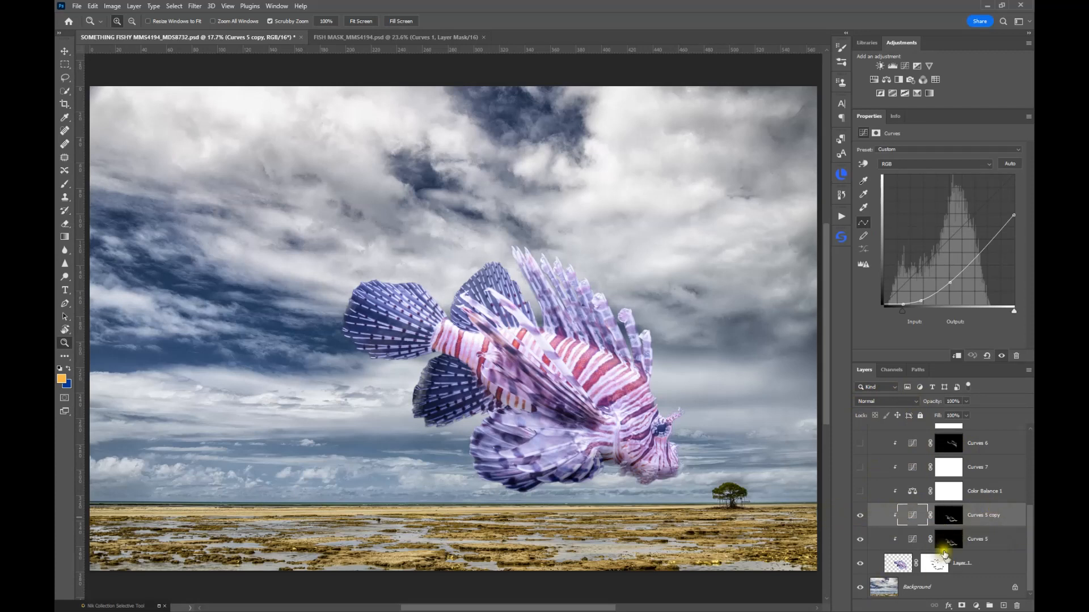
- Turn on the Color Balance 1 adjustment and compare the fish's colours with it off and on
left_click(952, 493)
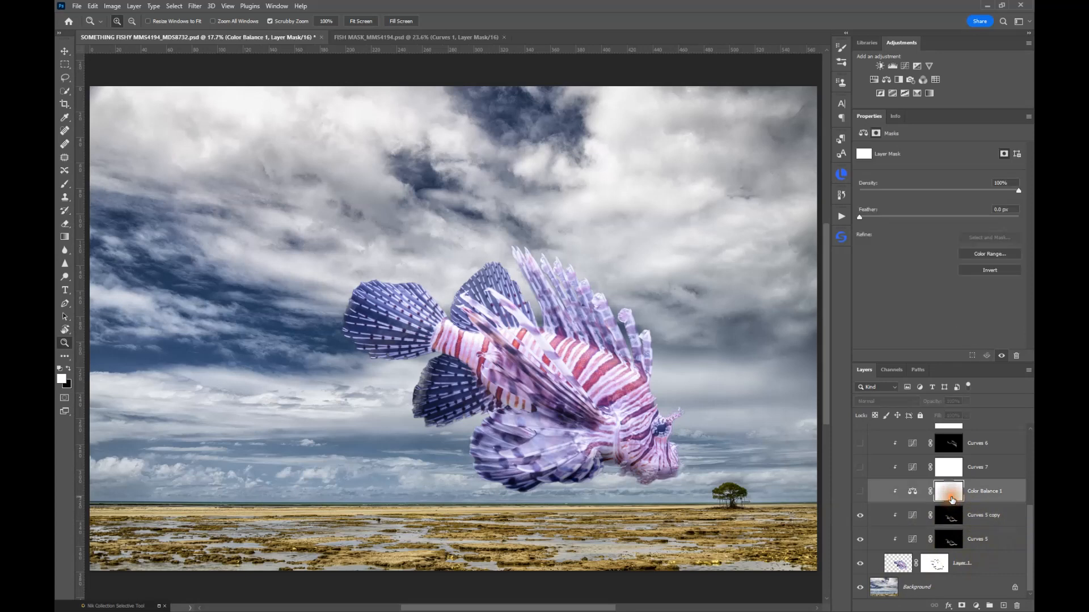
left_click(861, 494)
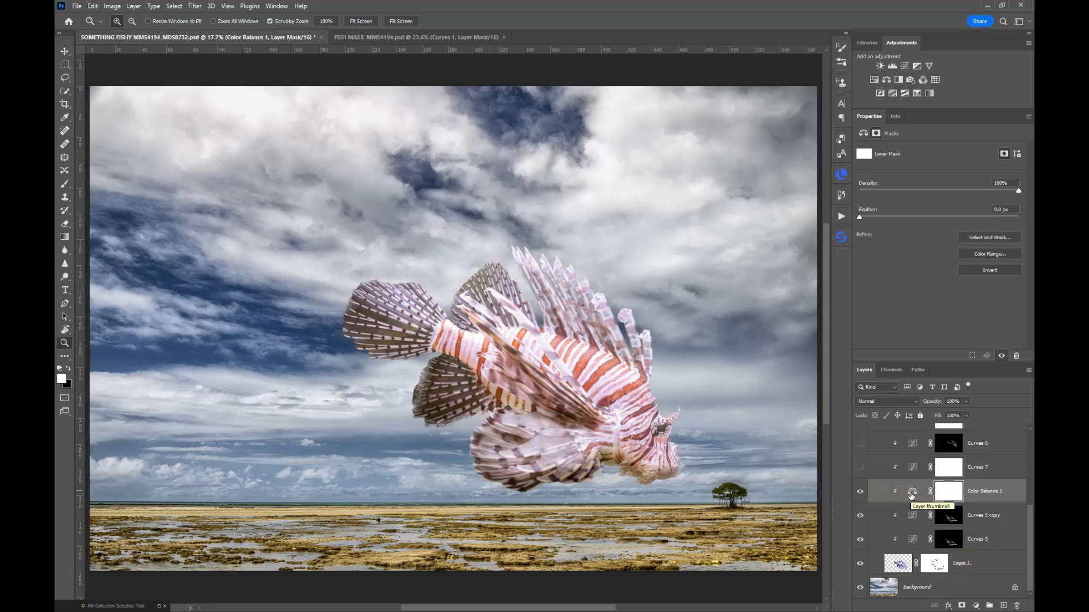
left_click(860, 491)
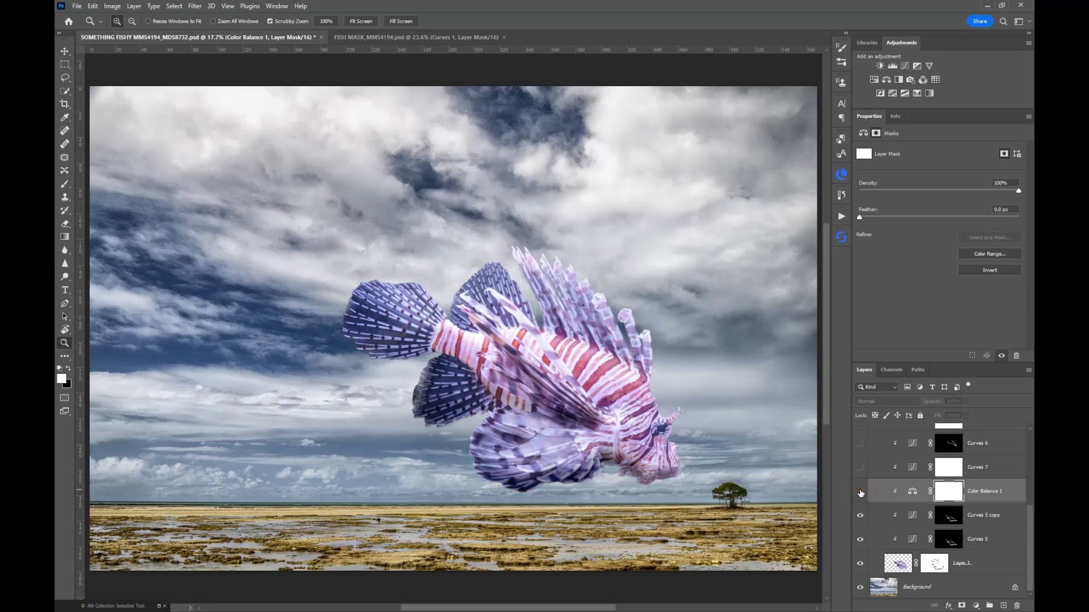
left_click(860, 491)
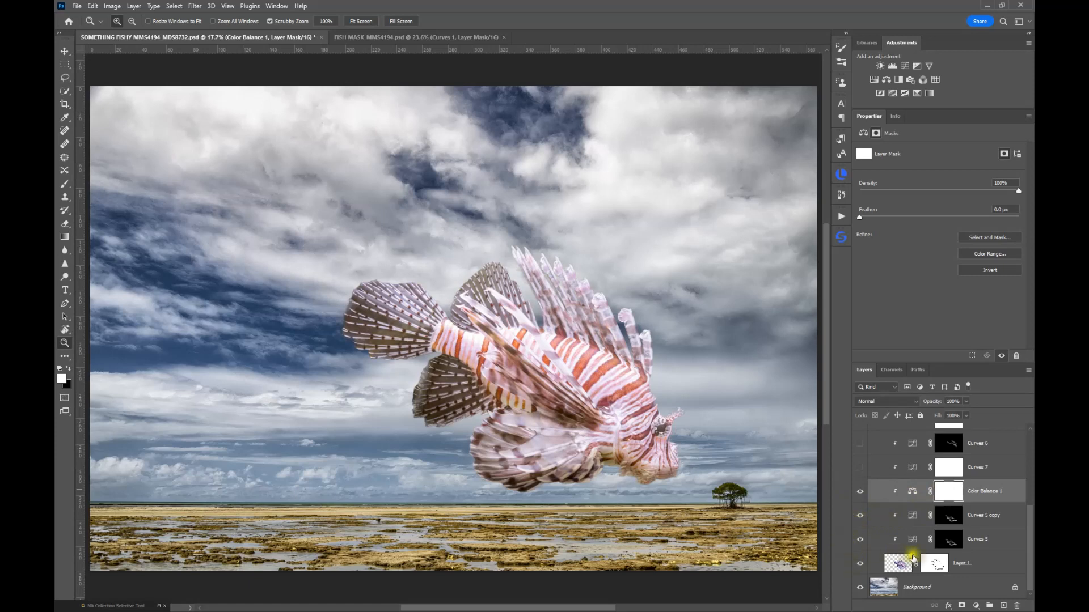
- Turn on the Curves 7 adjustment and view its contrast curve
left_click(913, 469)
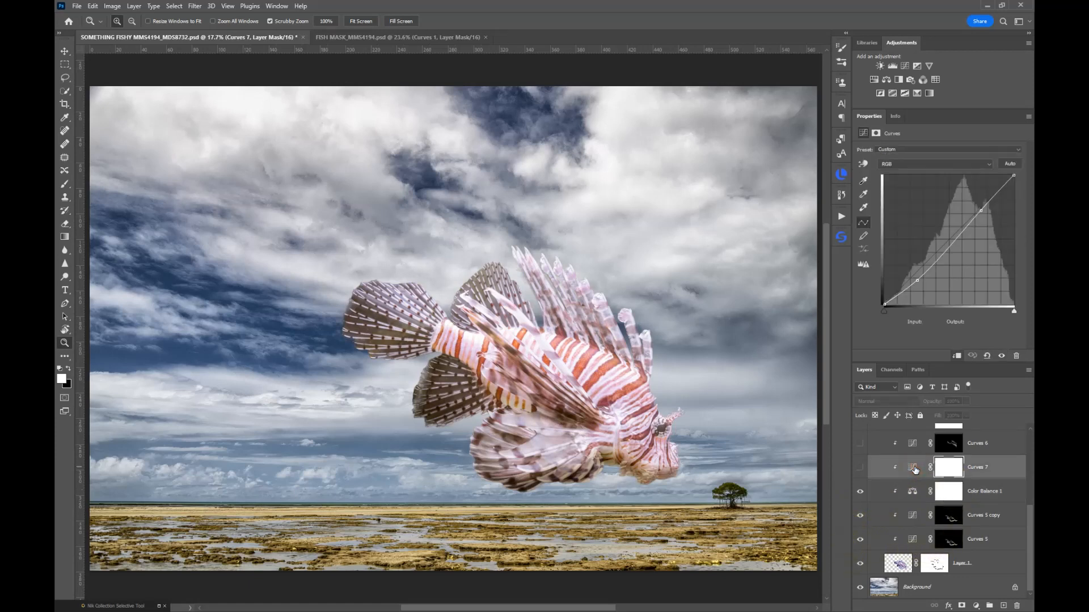
left_click(858, 468)
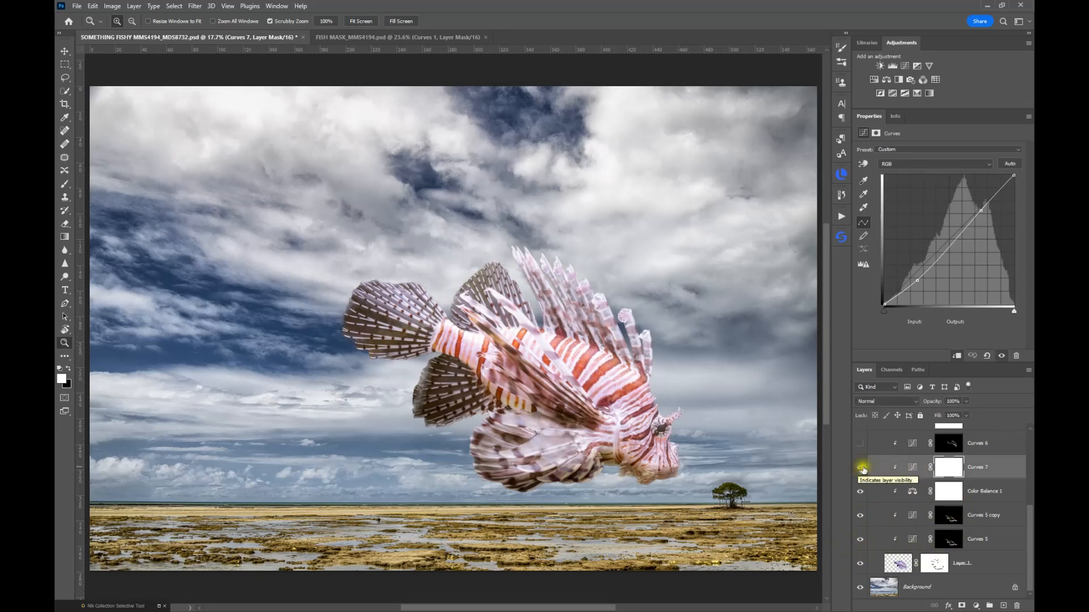
left_click(913, 468)
- Turn on the Curves 6 adjustment, review its curve and mask settings, and compare the fish with it off and on
scroll(915, 471, "up", 1)
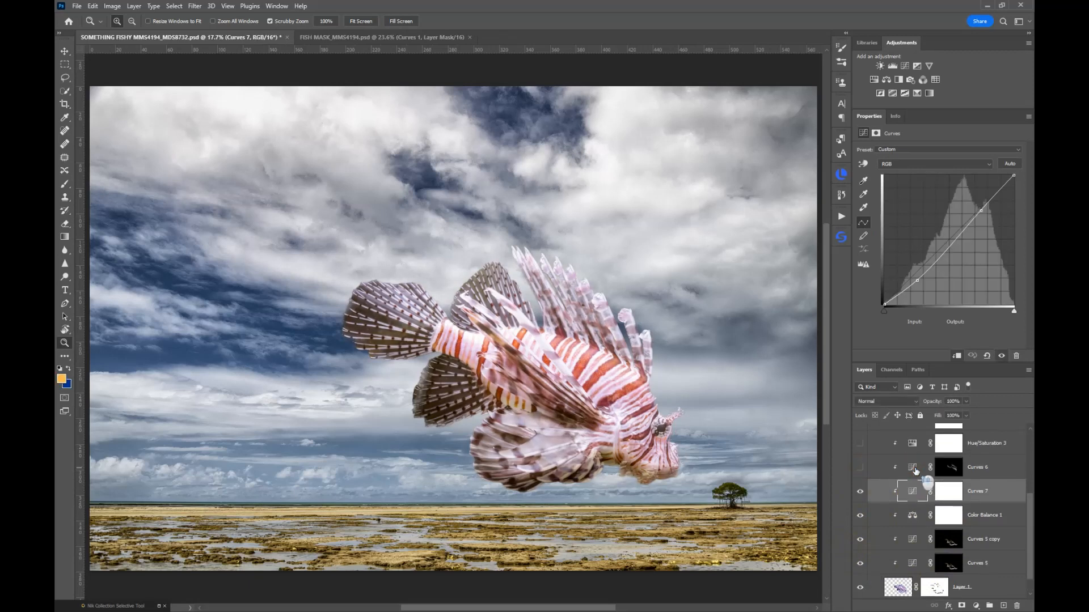
left_click(911, 469)
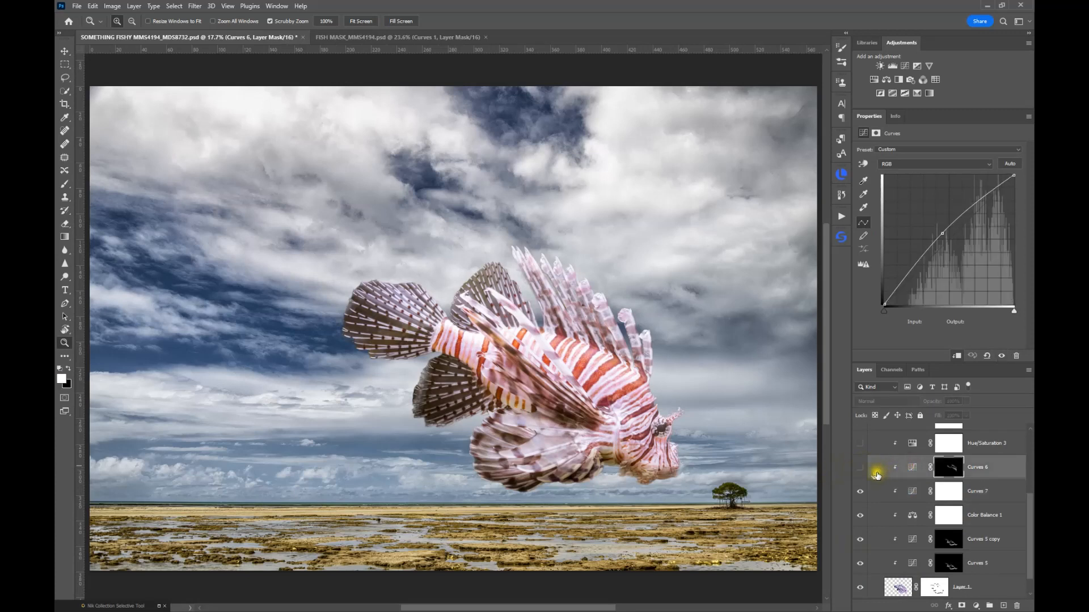
left_click(859, 470)
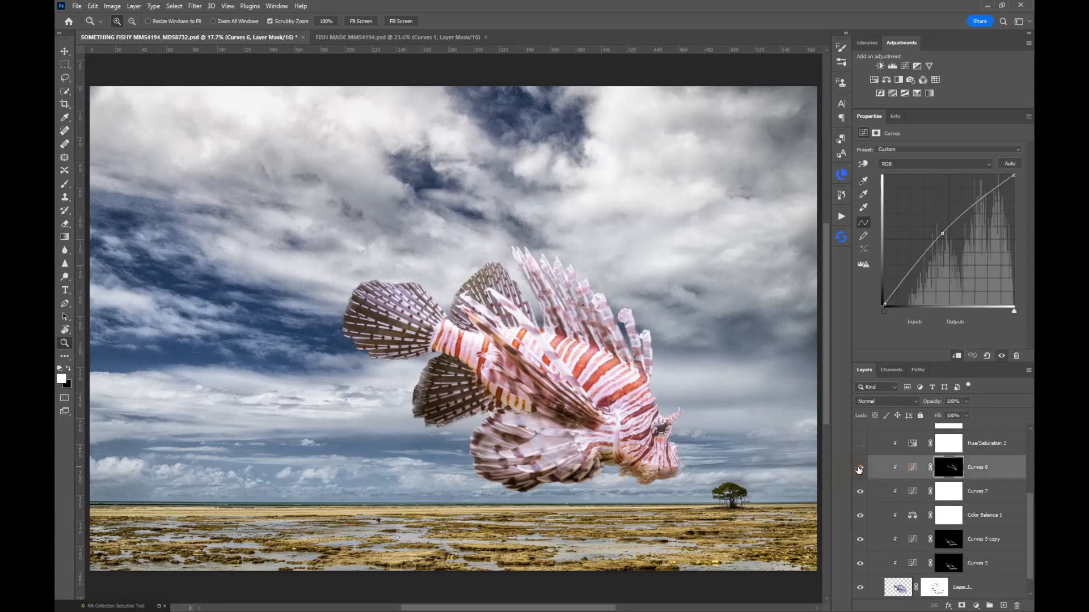
left_click(945, 469)
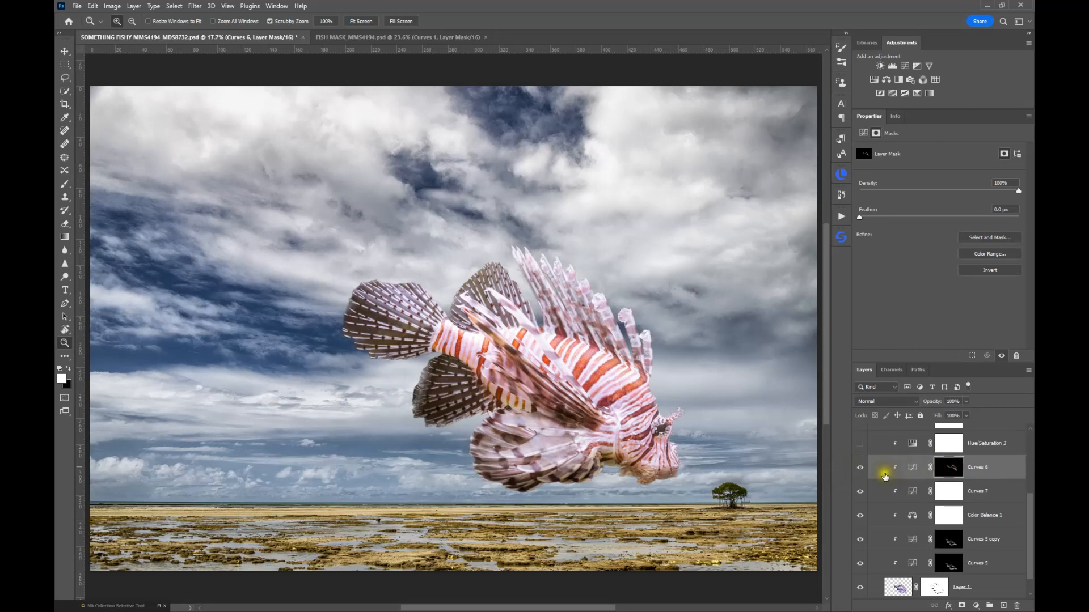
left_click(860, 469)
left_click(860, 469)
- Turn on the Hue/Saturation 3 and Curves 4 adjustments in the FISH group and view their settings
scroll(862, 468, "up", 1)
left_click(860, 469)
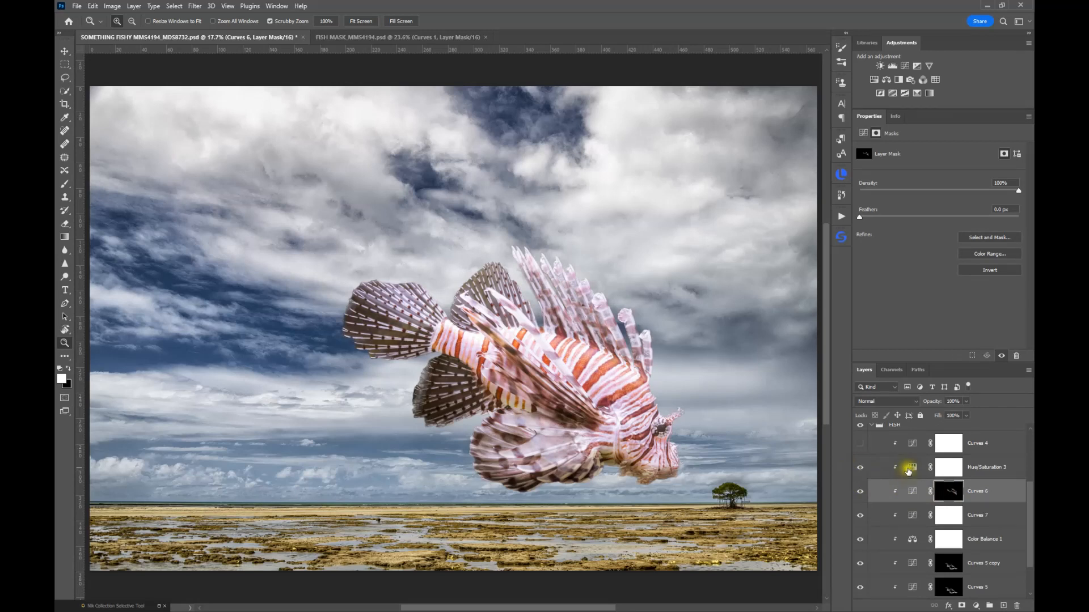
left_click(910, 468)
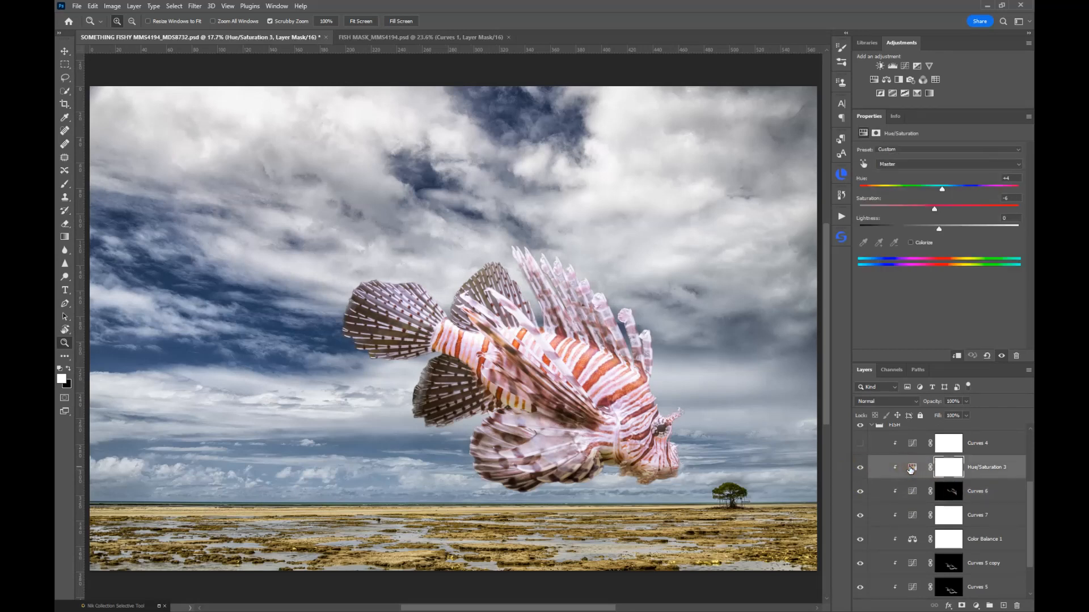
left_click(912, 444)
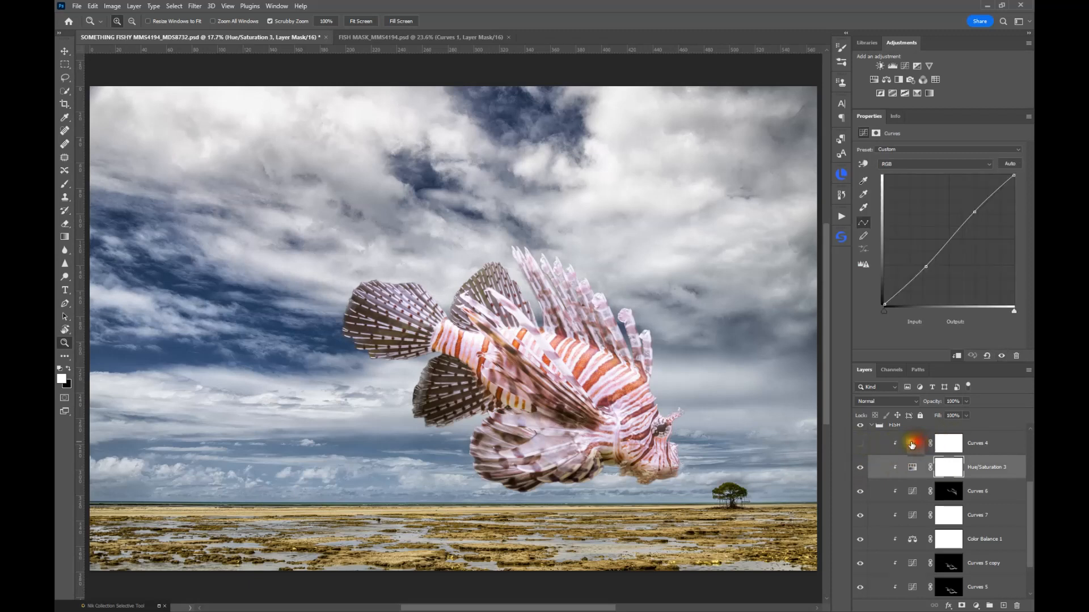
left_click(861, 445)
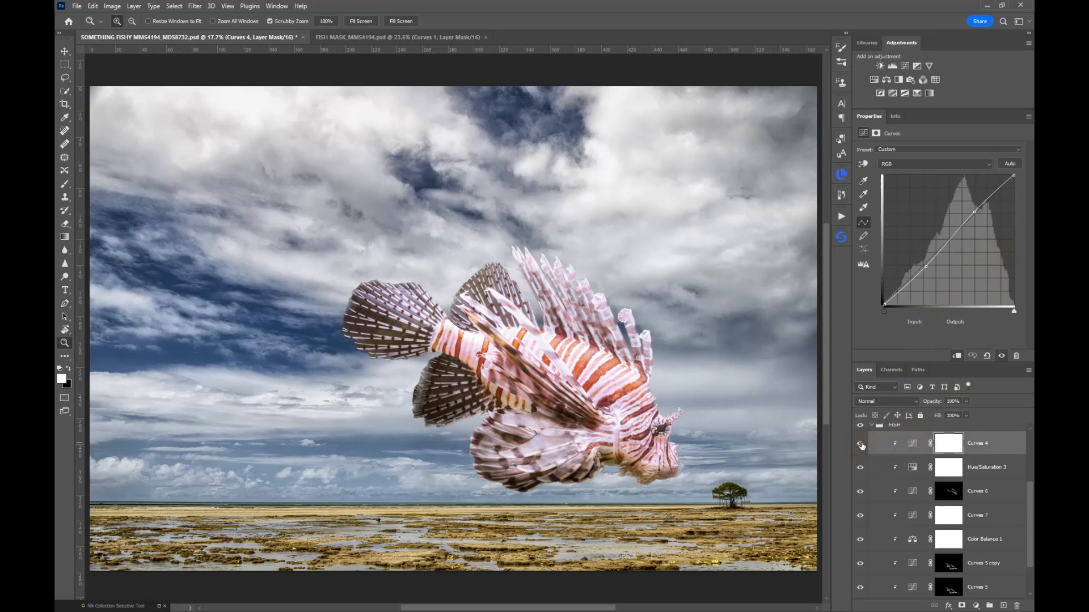
- Collapse the FISH group and compare the seascape with the whole group hidden and shown
scroll(888, 465, "up", 2)
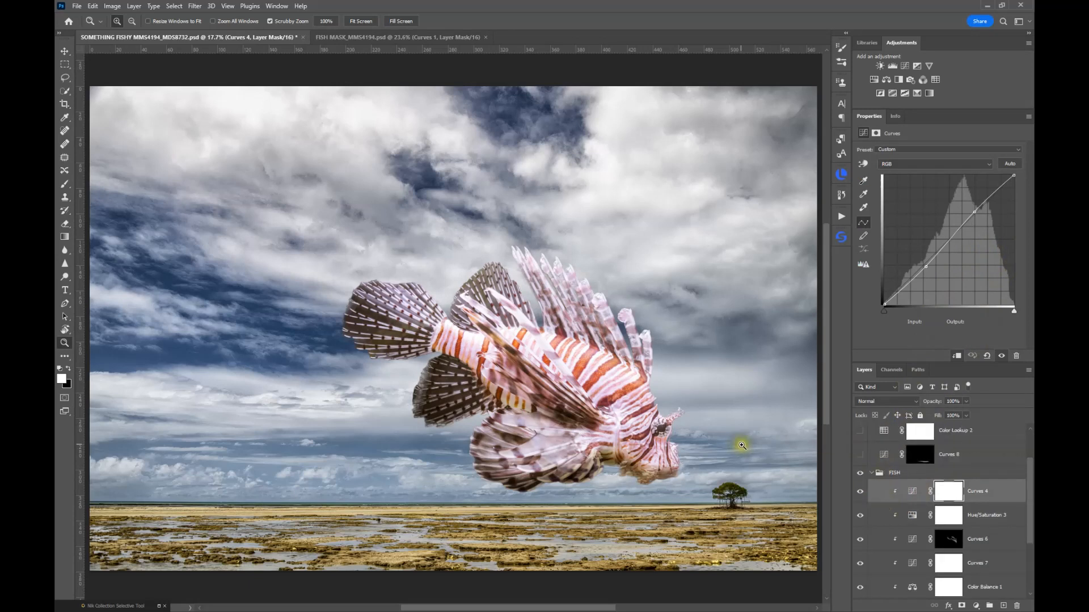
left_click(872, 473)
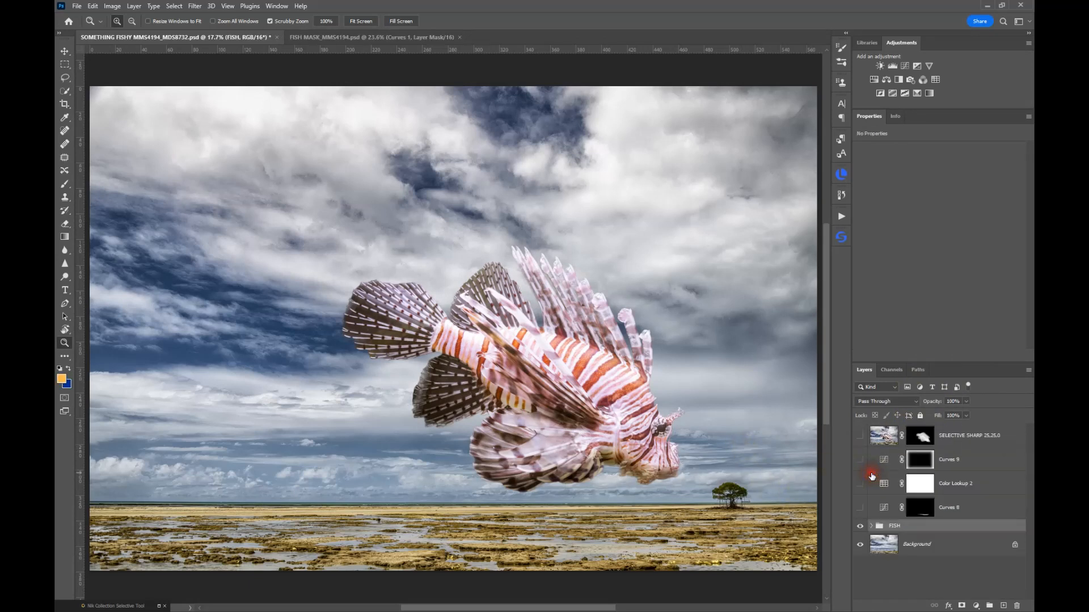
left_click(861, 526)
left_click(860, 526)
- Turn on the Curves 8 adjustment, inspect its curve and its mask alone, and compare the foreground shadow with it off and on
left_click(859, 507)
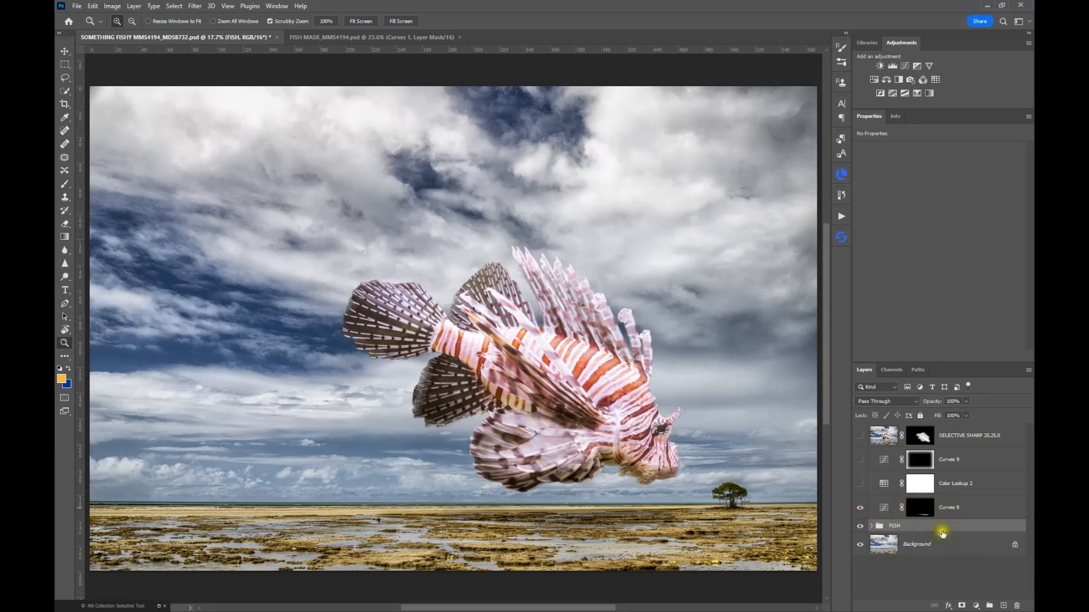
left_click(890, 508)
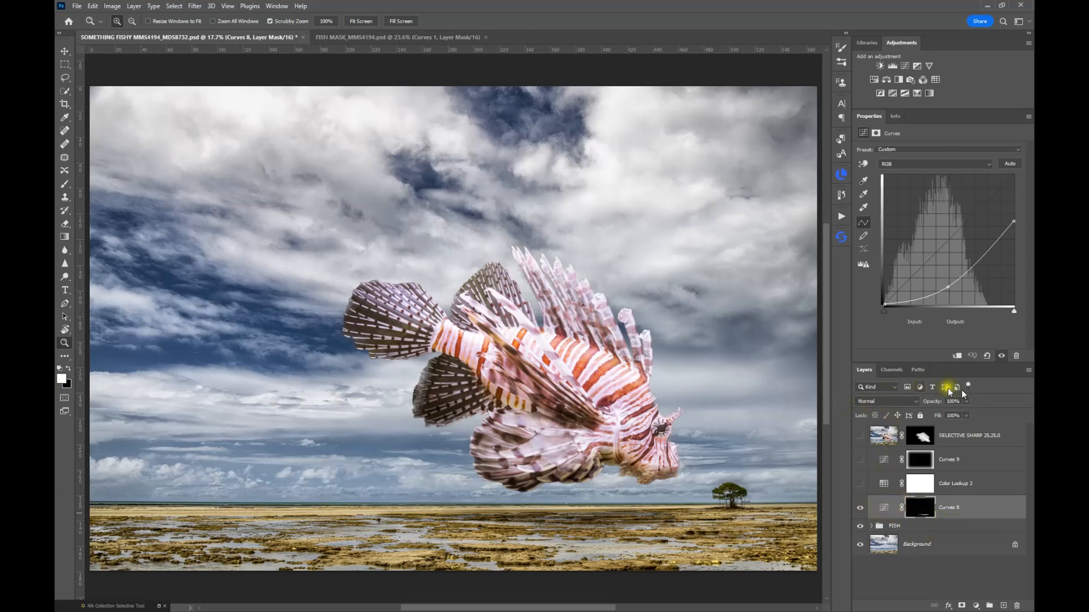
left_click(926, 515, "alt")
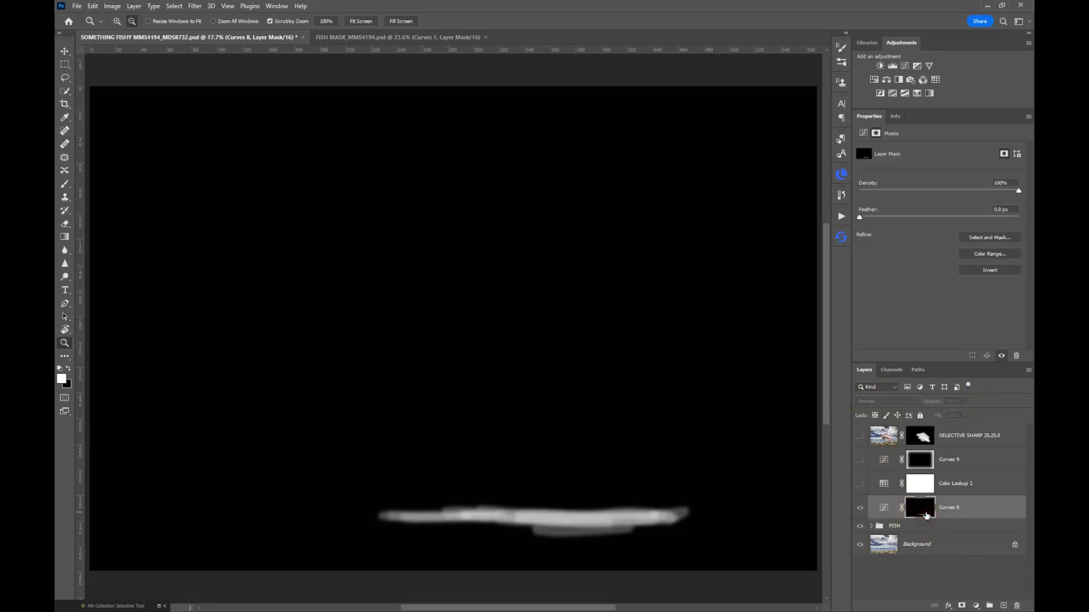
left_click(927, 515, "alt")
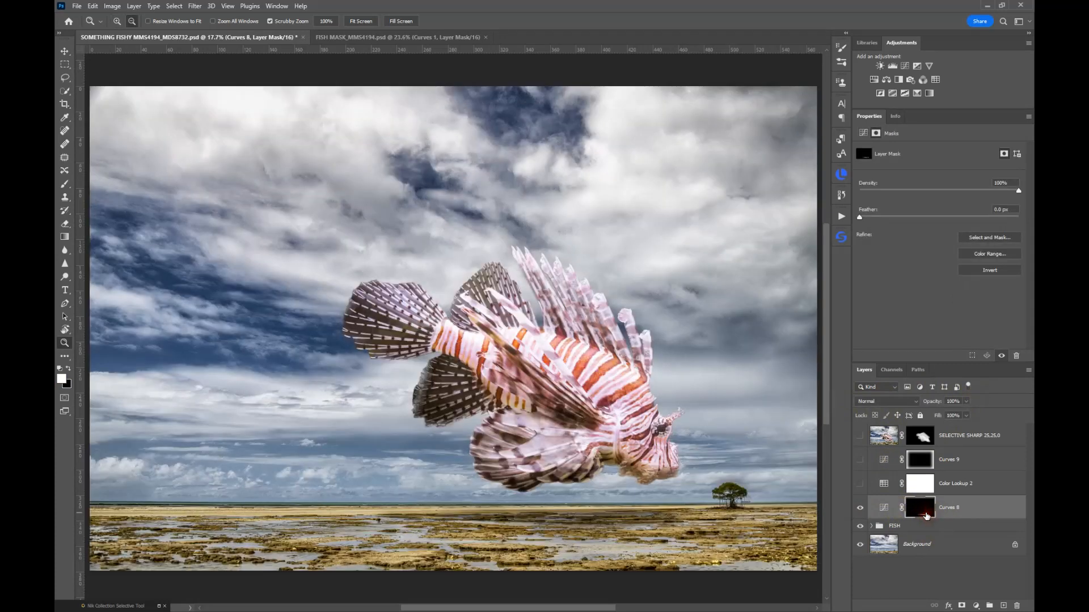
left_click(882, 507)
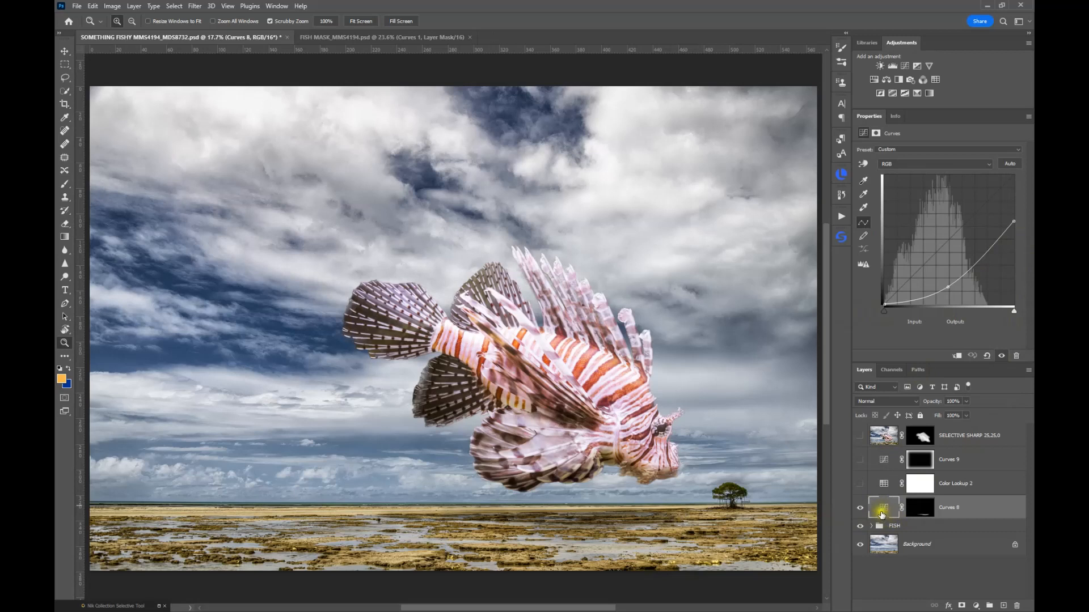
left_click(860, 509)
left_click(860, 509)
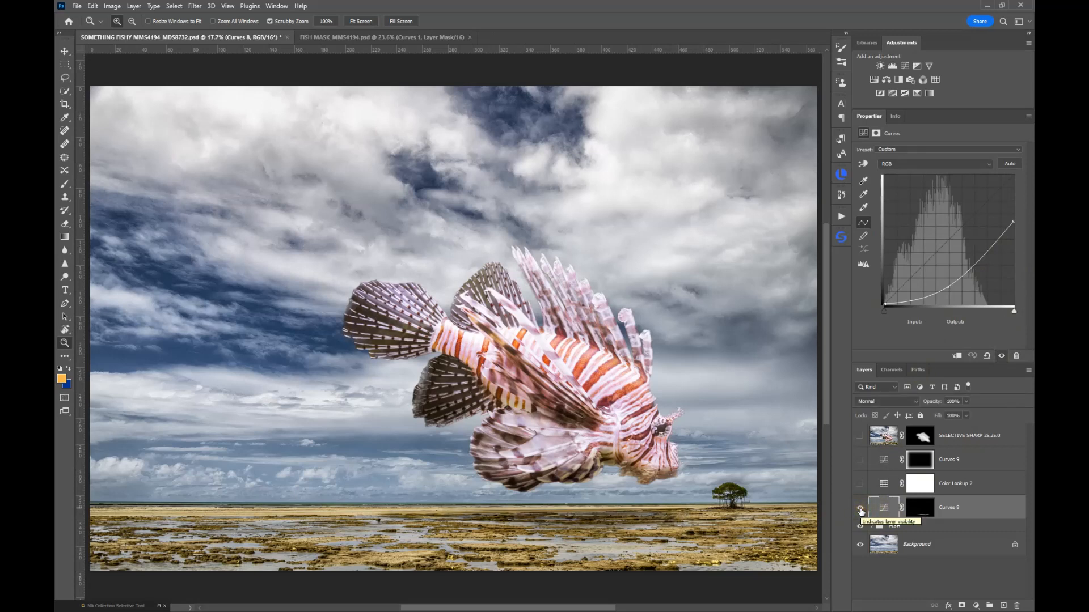
- View the Color Lookup 2 layer's settings and turn the adjustment on
left_click(886, 484)
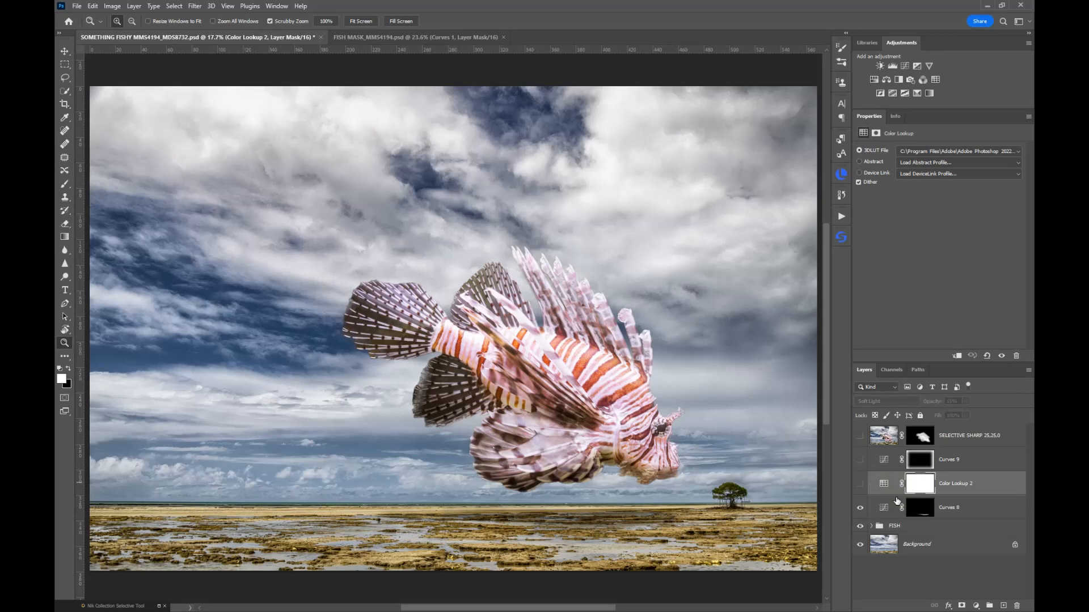
left_click(885, 484)
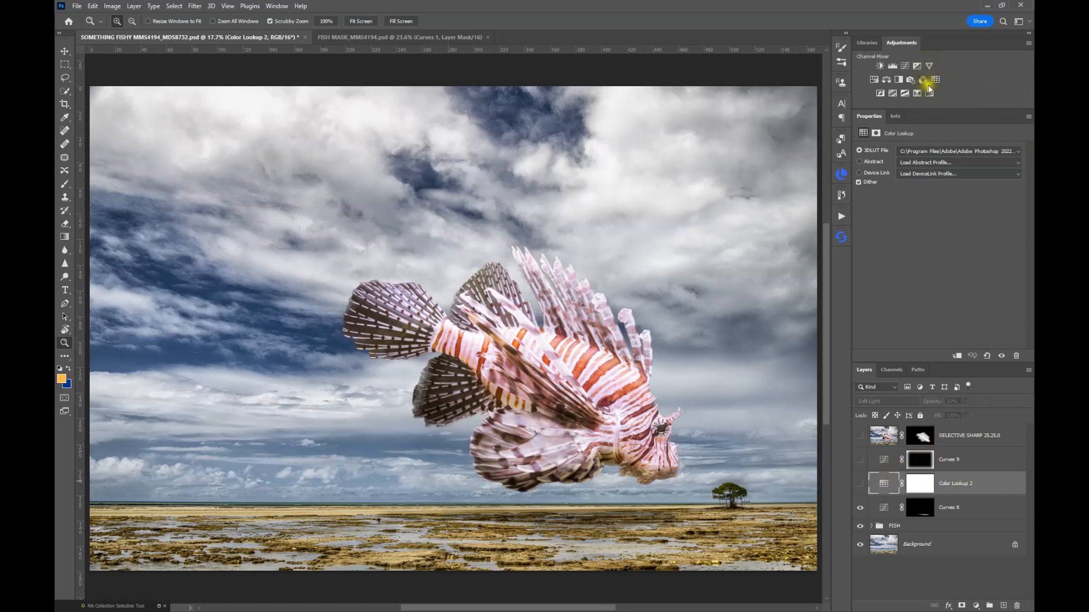
left_click(859, 484)
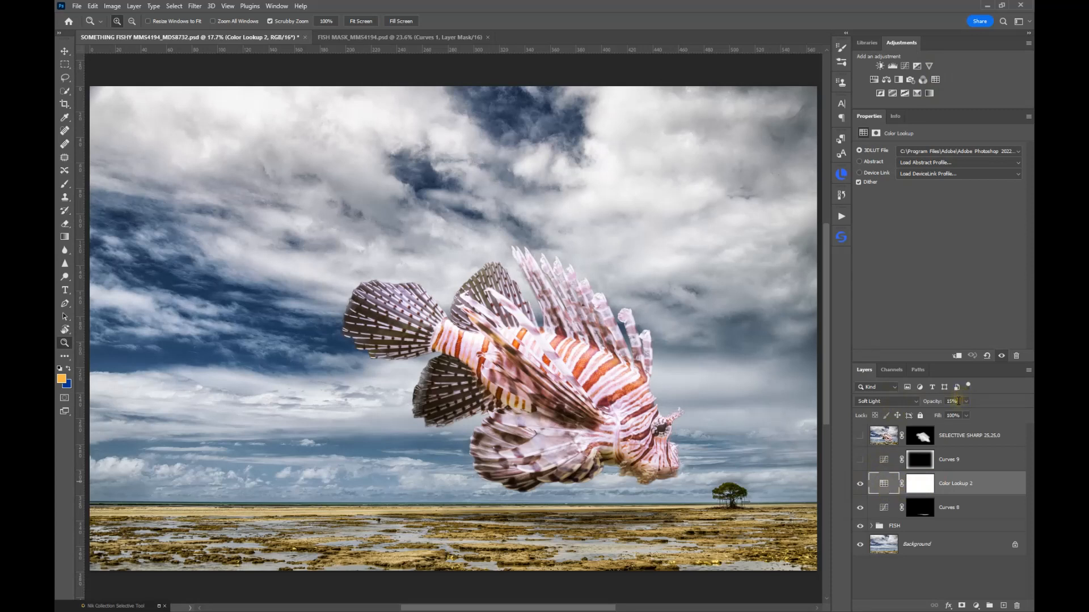
- Set Color Lookup 2 to Normal blending at 100% opacity and check the TealOrangePlusContrast.3DL file among its 3D LUT choices
left_click(917, 404)
scroll(911, 394, "up", 5)
left_click(899, 367)
left_click_drag(933, 401, 1007, 399)
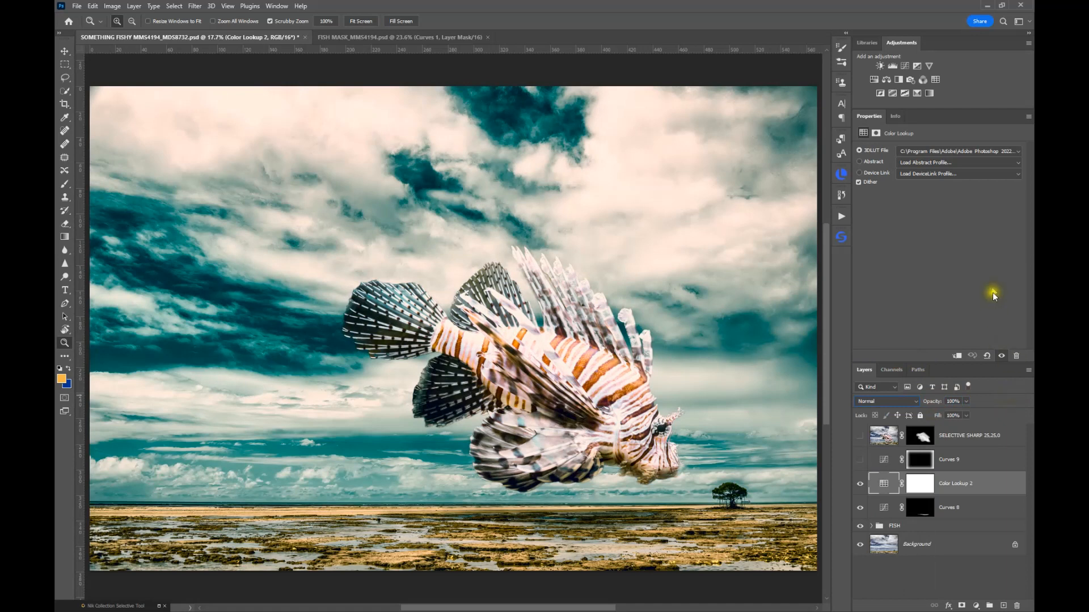
left_click(962, 151)
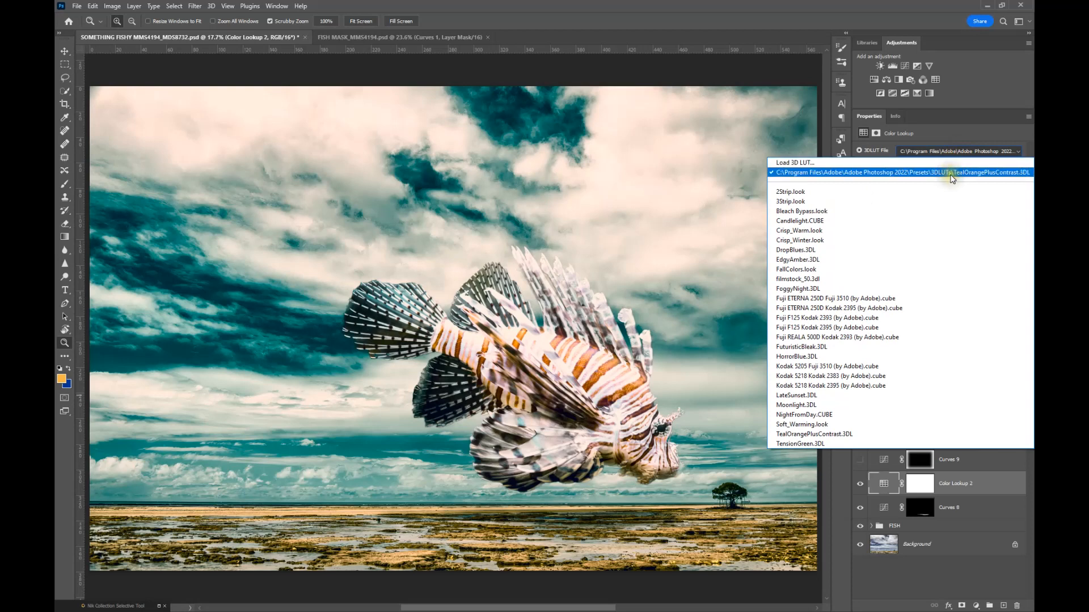
left_click(986, 179)
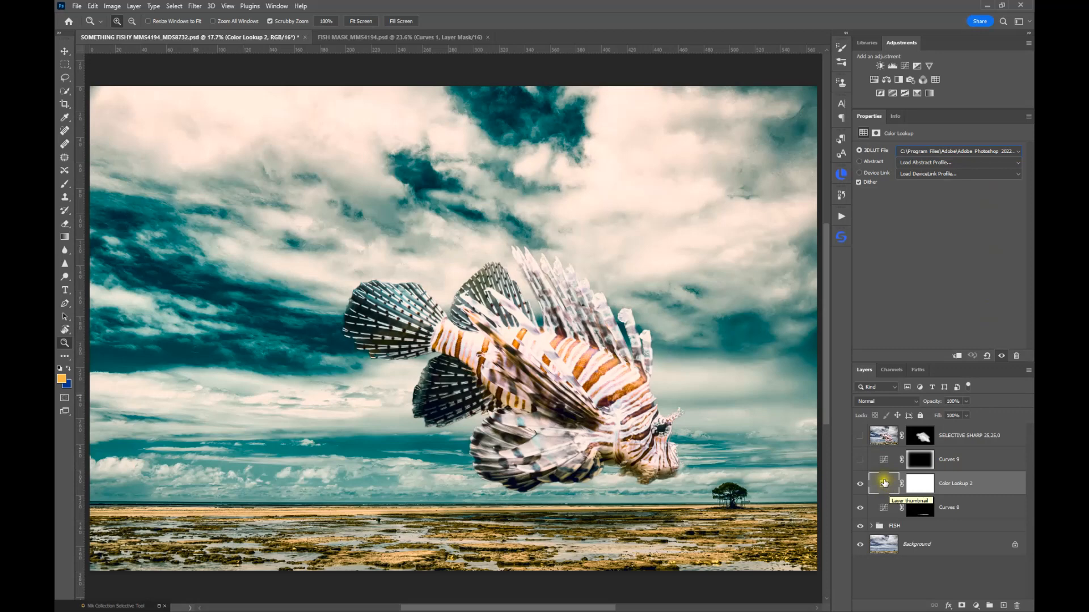
- Set Color Lookup 2 to Soft Light at 15% opacity and compare the seascape with it off and on
left_click(894, 402)
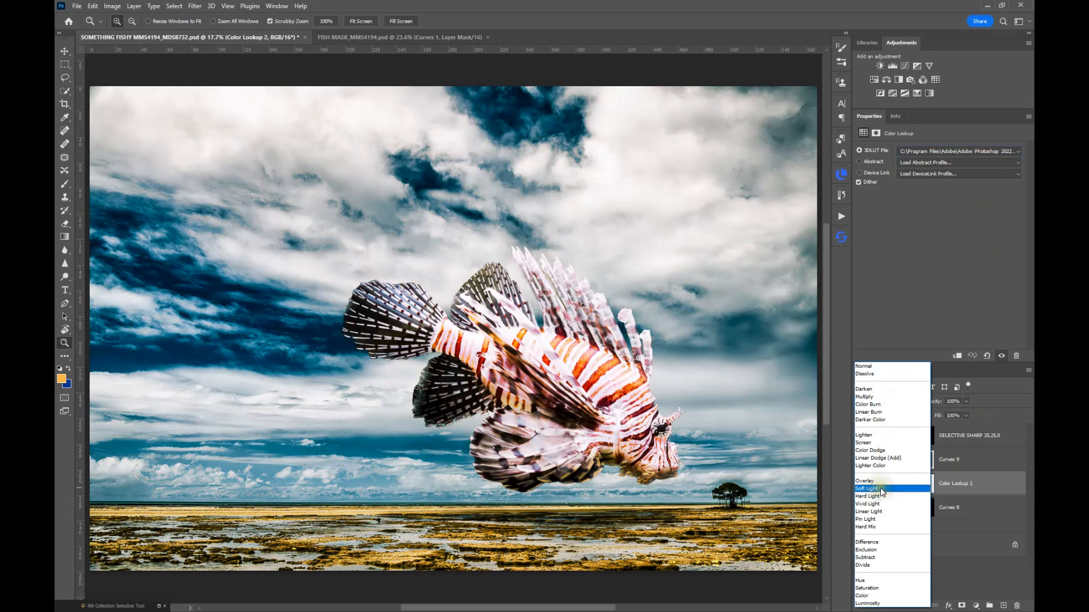
left_click(880, 488)
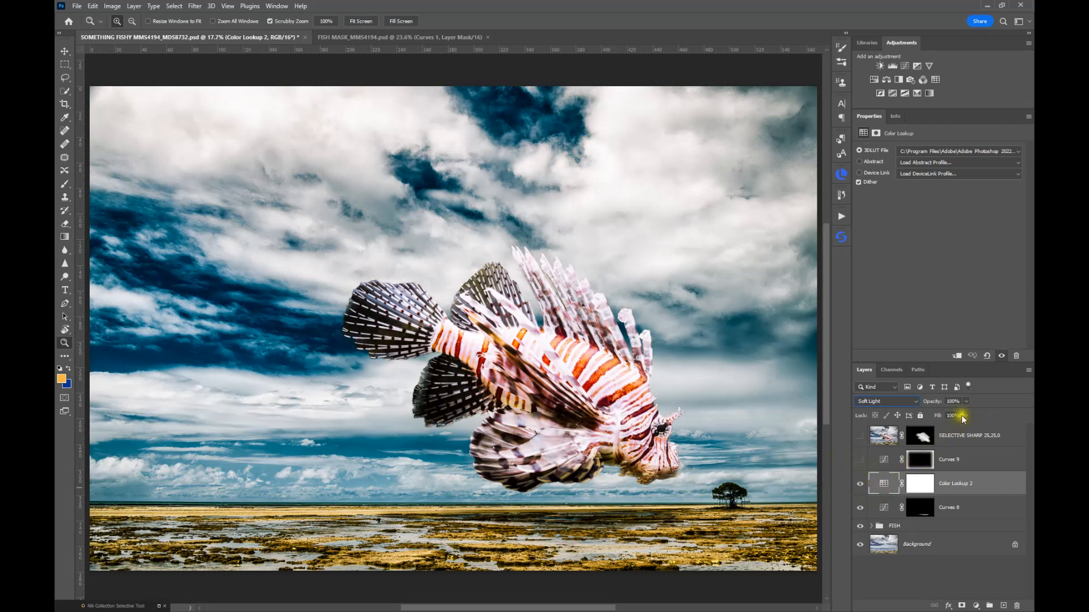
left_click_drag(939, 402, 892, 407)
left_click(861, 485)
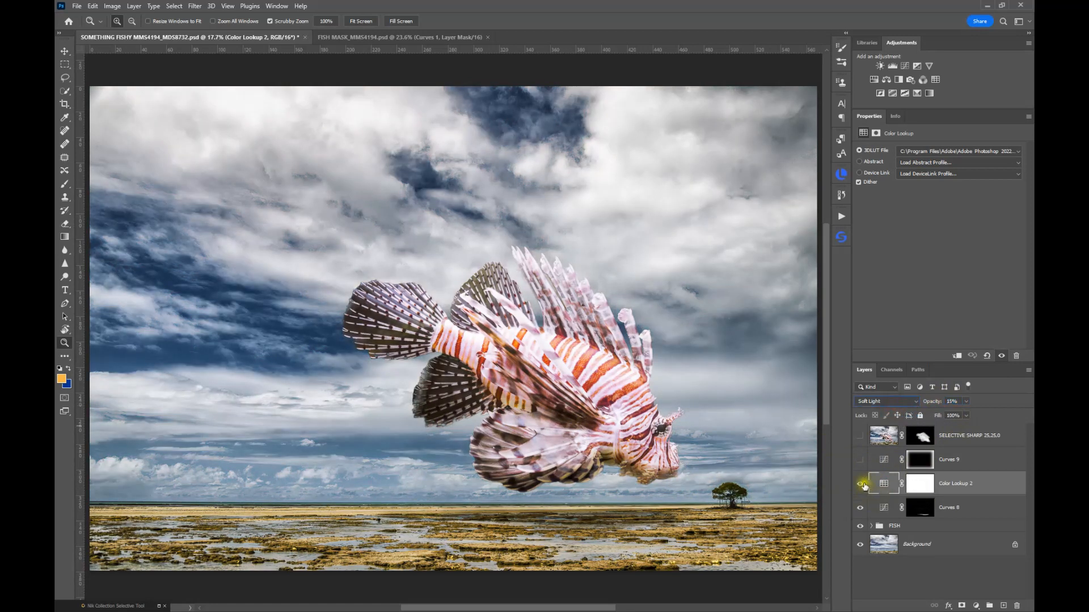
left_click(860, 485)
left_click(860, 486)
left_click(861, 485)
left_click(860, 486)
- Turn on the Curves 9 adjustment and the SELECTIVE SHARP 25,25,0 layer above it
left_click(883, 458)
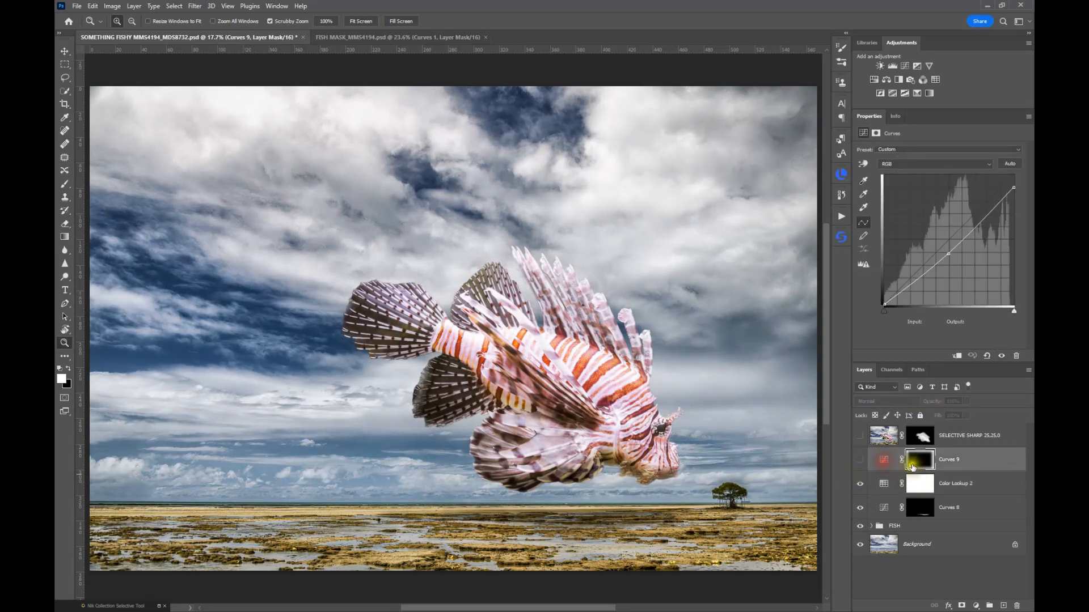
left_click(859, 459)
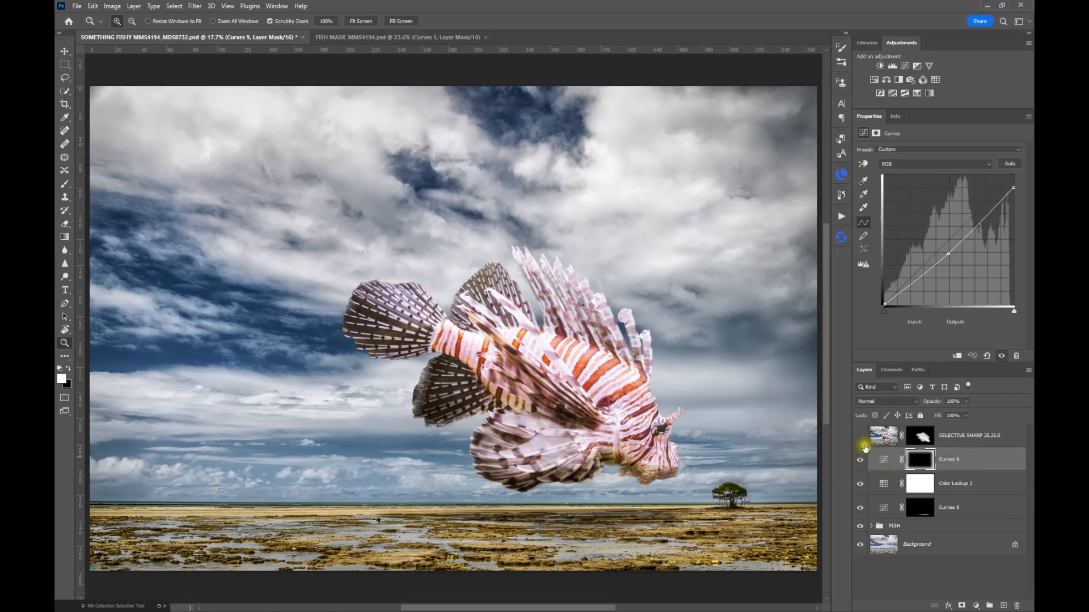
left_click(883, 437)
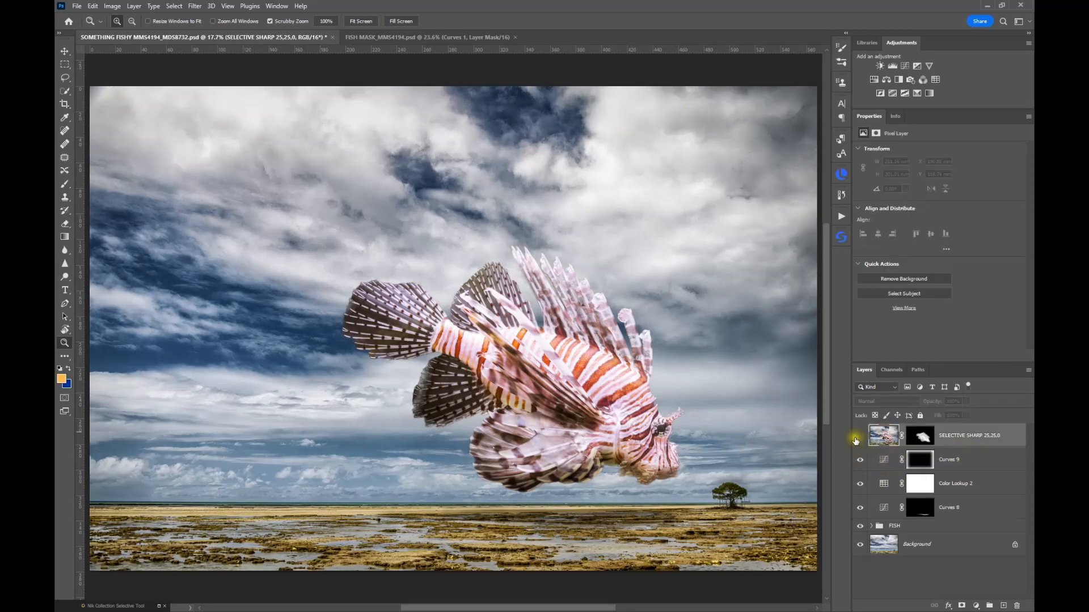
left_click(860, 436)
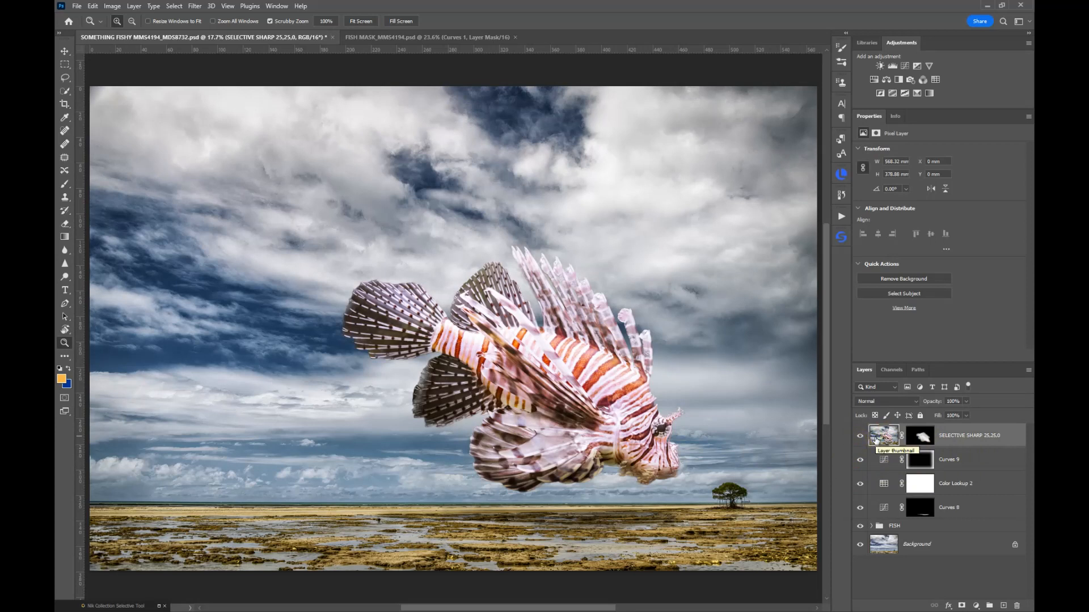
- Inspect the SELECTIVE SHARP 25,25,0 layer's mask alone and return to the normal image view
left_click(921, 439)
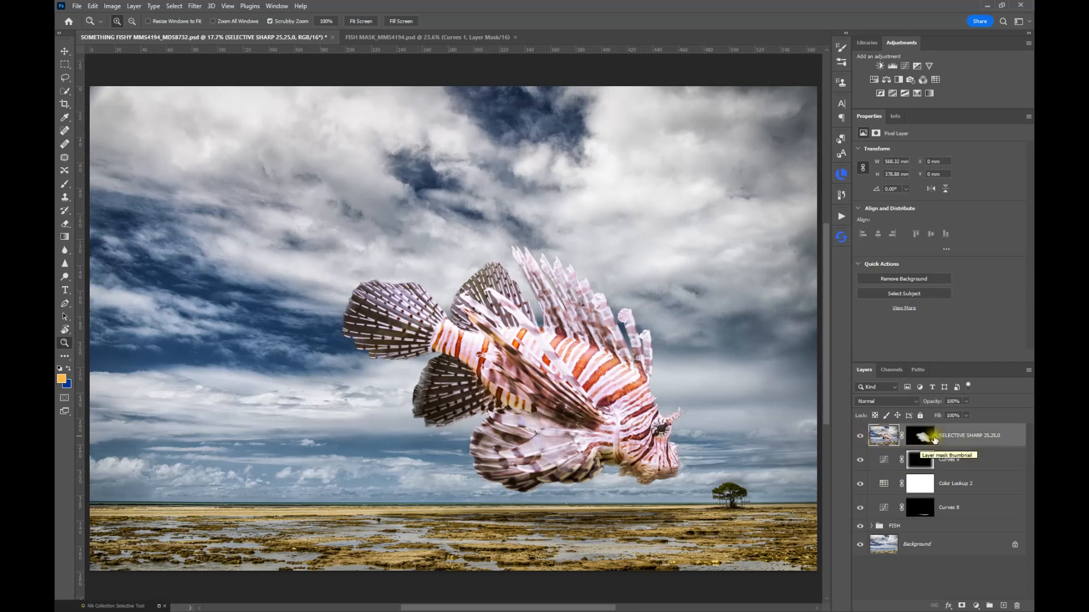
left_click(921, 438, "alt")
left_click(921, 439, "alt")
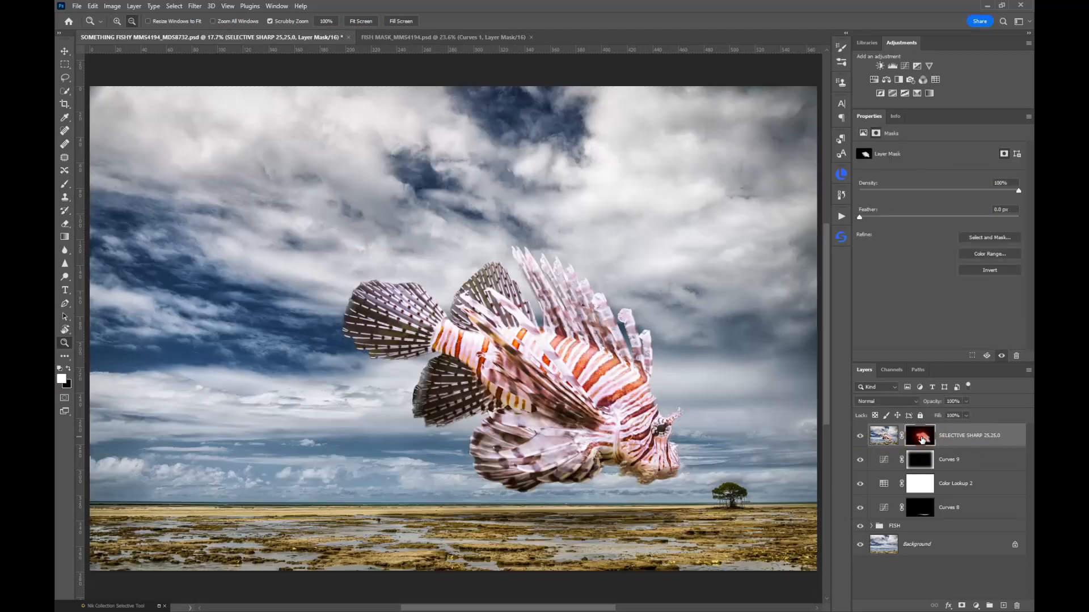
- Examine the fish's head up close with the SELECTIVE SHARP 25,25,0 layer off and on, and return to the whole image
left_click(573, 435)
left_click(574, 435)
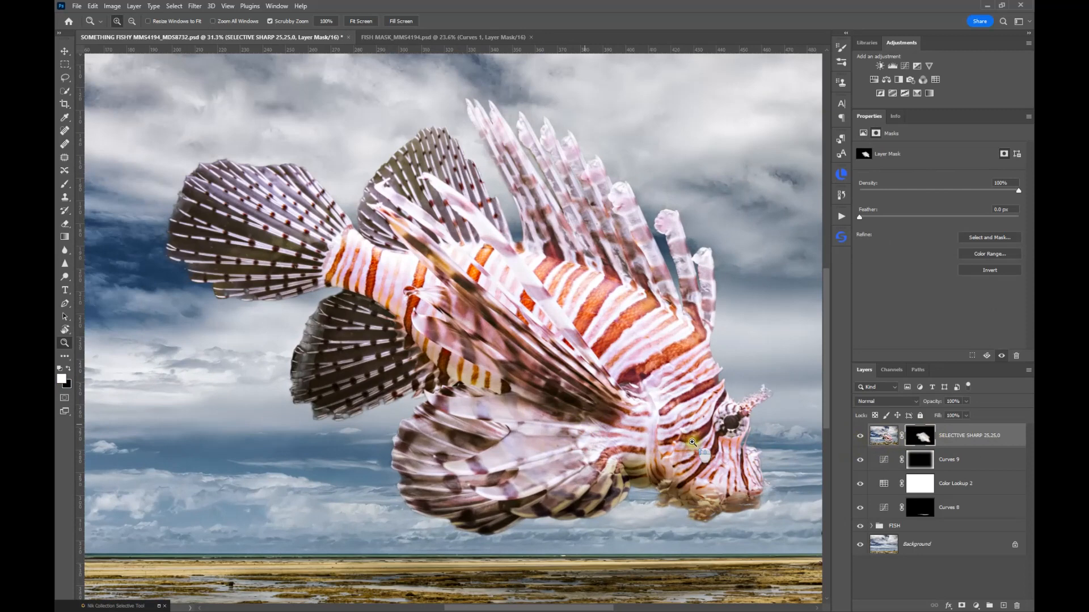
left_click(695, 438)
left_click(695, 438)
left_click_drag(696, 438, 576, 314)
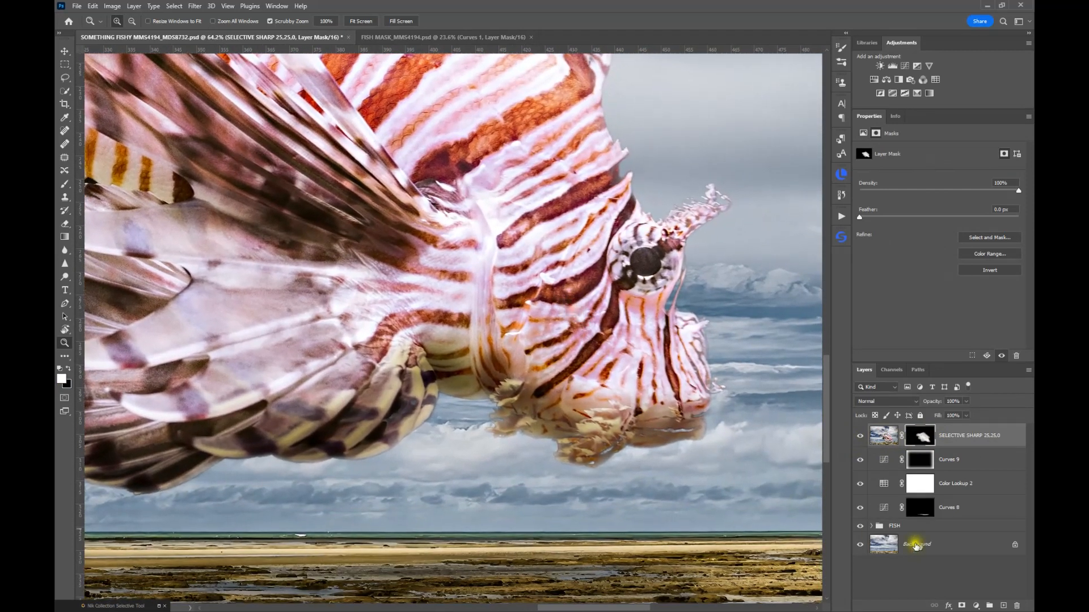
left_click(860, 437)
left_click(860, 436)
scroll(664, 415, "down", 9)
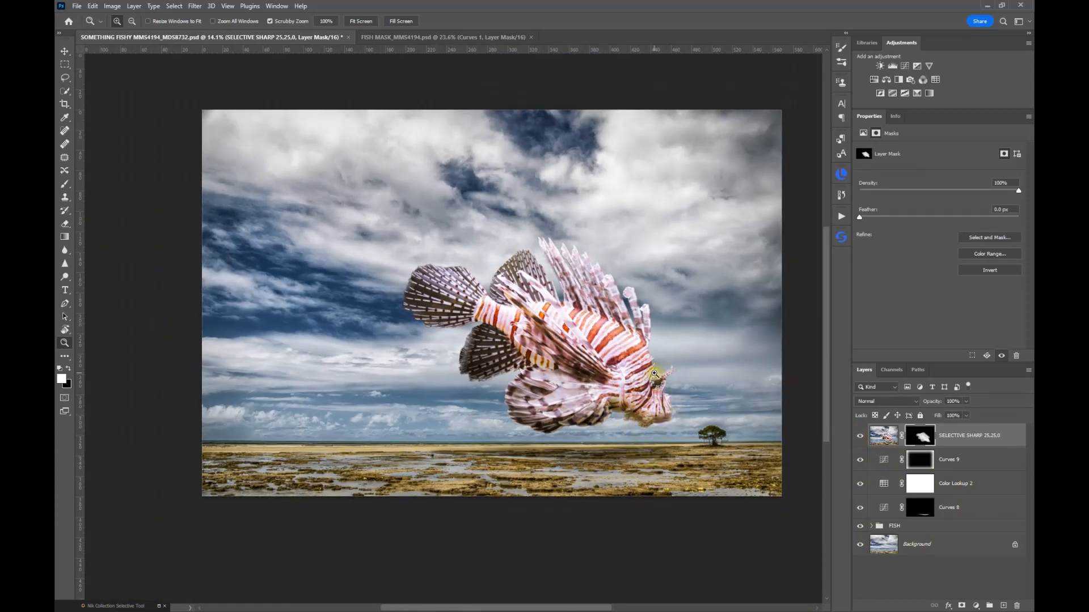
scroll(654, 374, "up", 1)
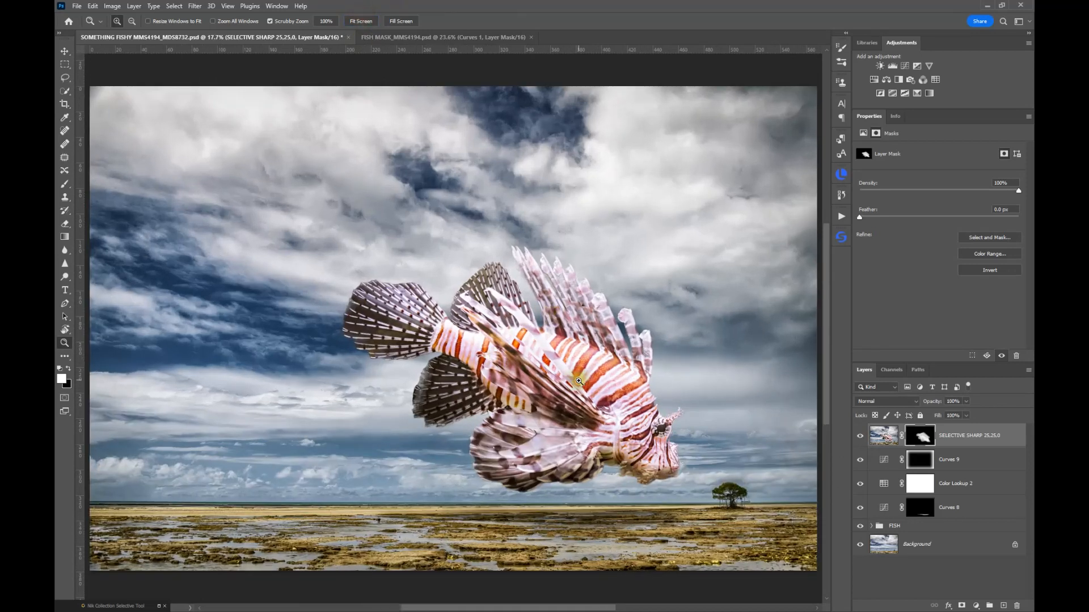
- Expand the FISH group, review its clipped adjustment layers from Curves 5 up to Curves 4, and collapse the group
left_click(908, 527)
left_click(871, 525)
scroll(898, 501, "down", 5)
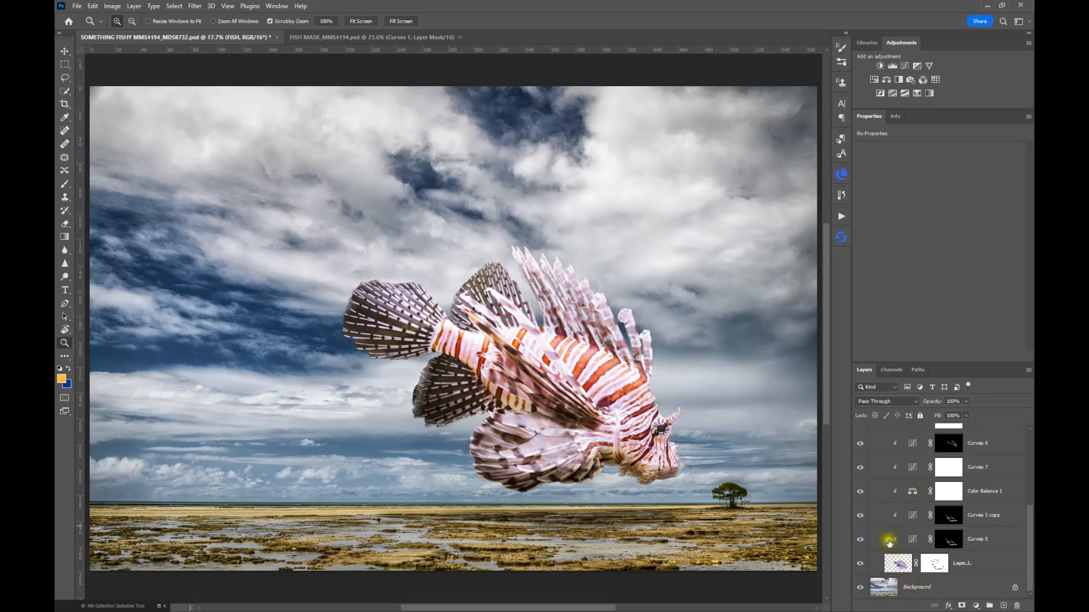
left_click(998, 540)
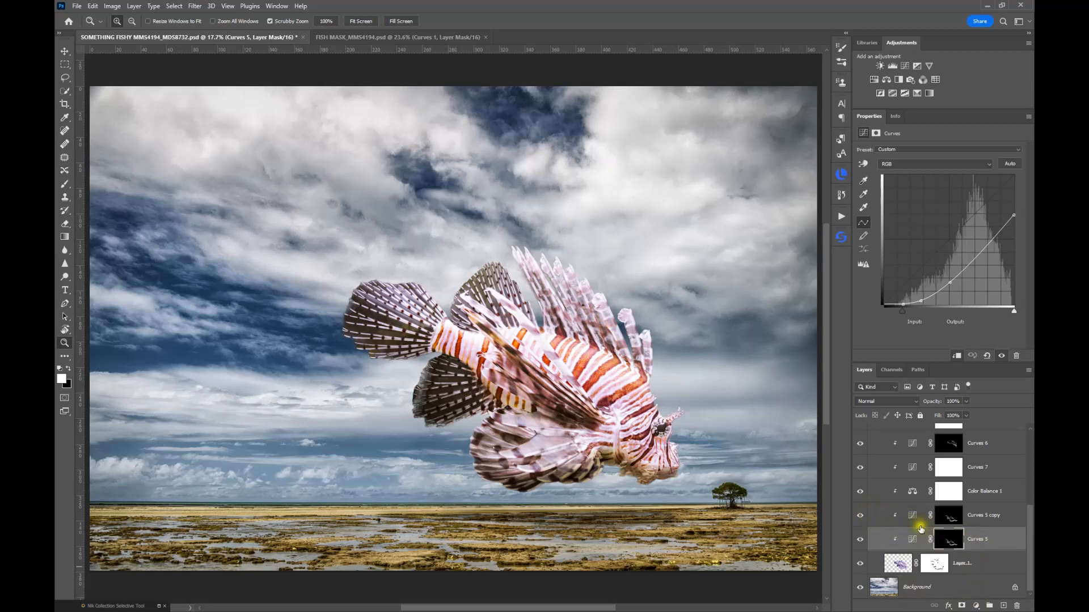
scroll(905, 467, "up", 1)
scroll(905, 466, "up", 3)
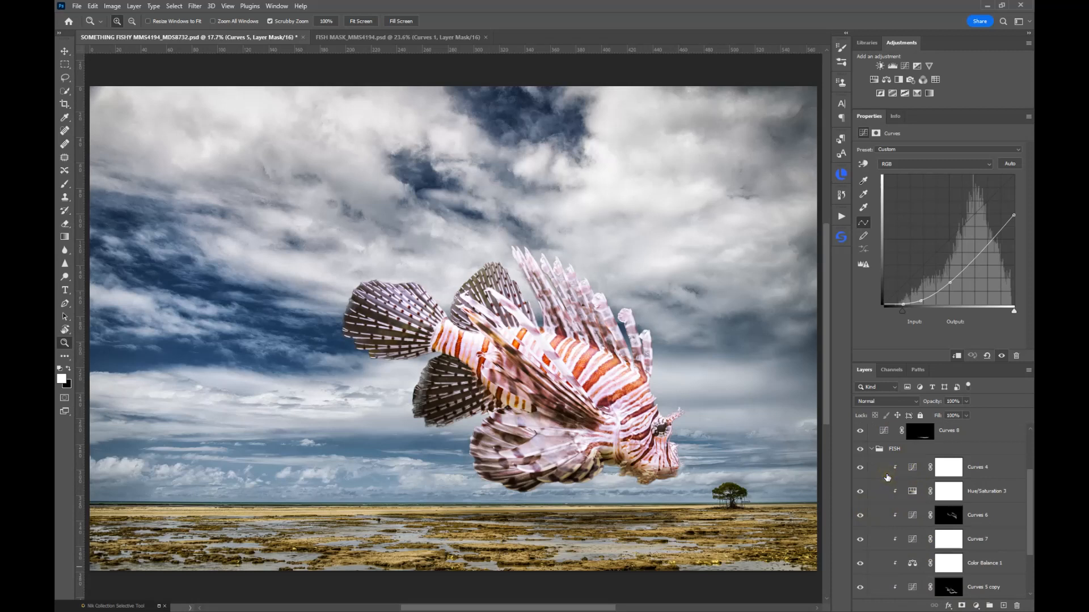
left_click(886, 475)
scroll(888, 476, "down", 3)
left_click(971, 538)
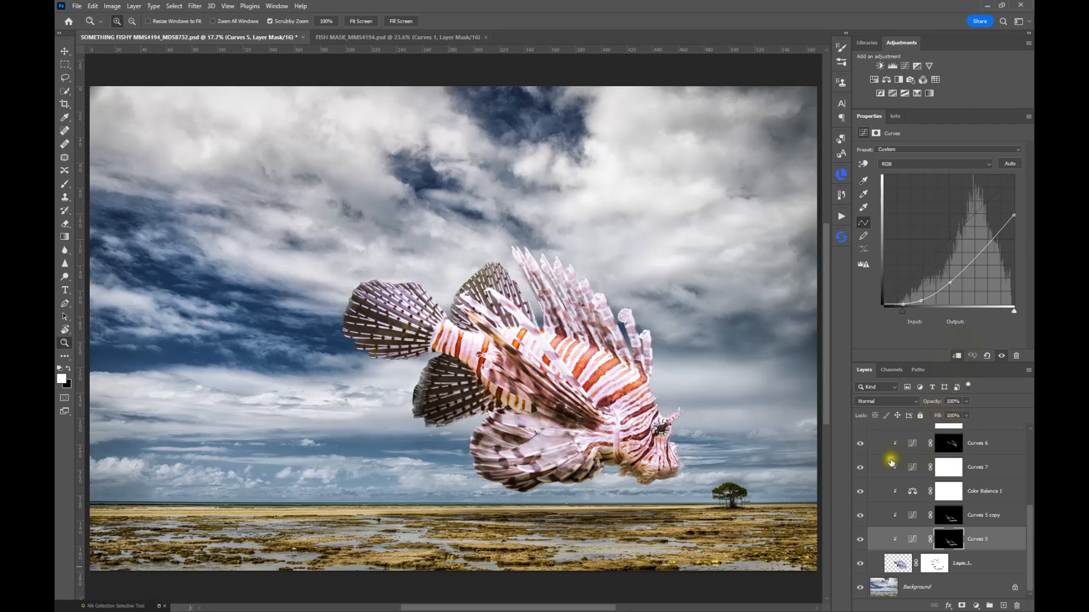
scroll(892, 462, "up", 4)
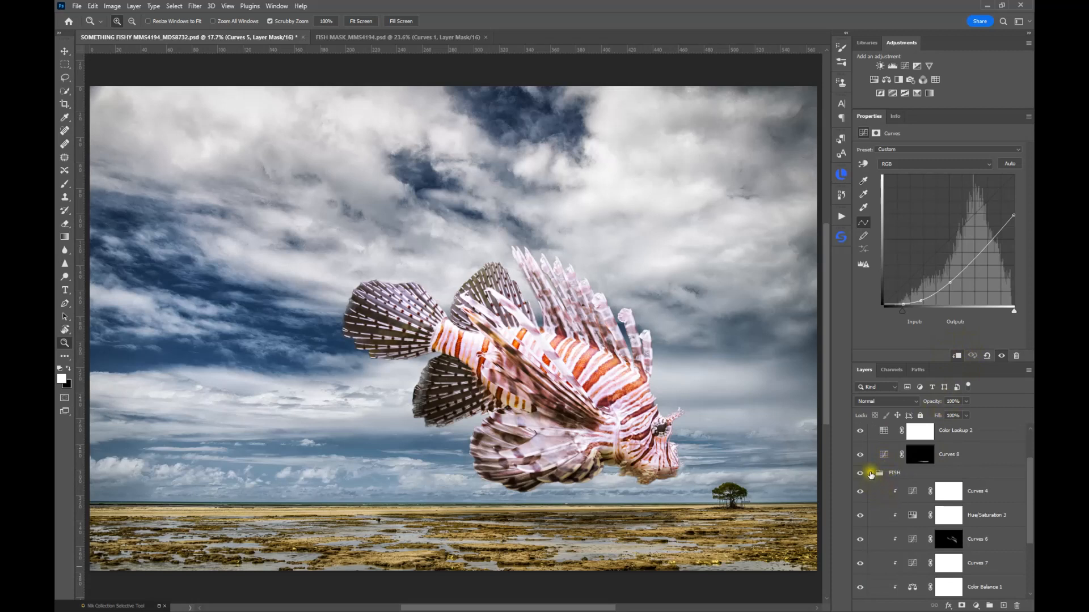
left_click(870, 474)
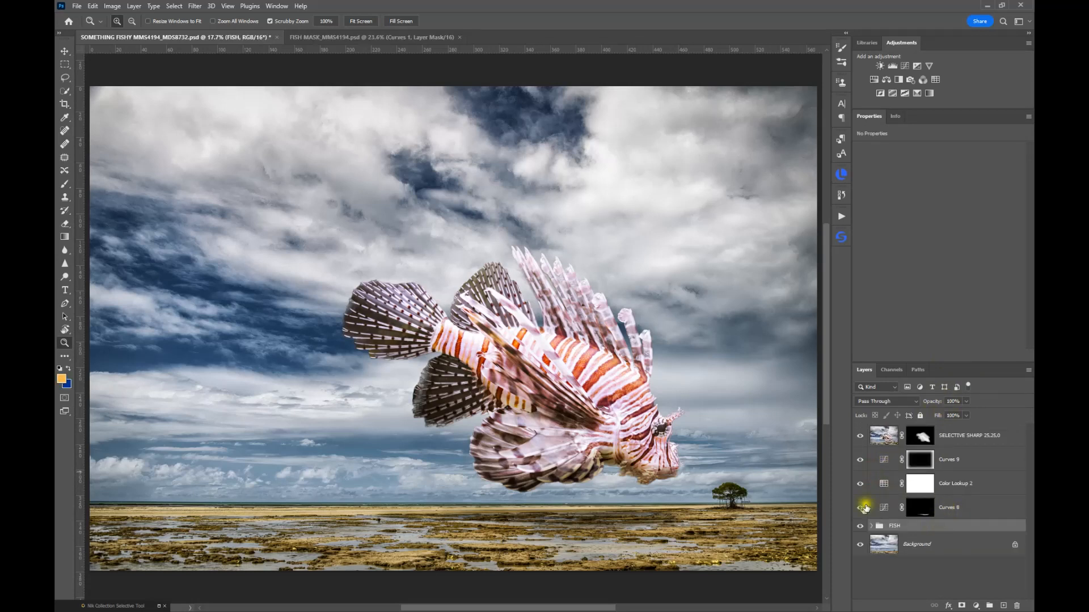
- Clip the Curves 8 adjustment to the FISH group beneath it and release the clipping again
left_click(873, 504)
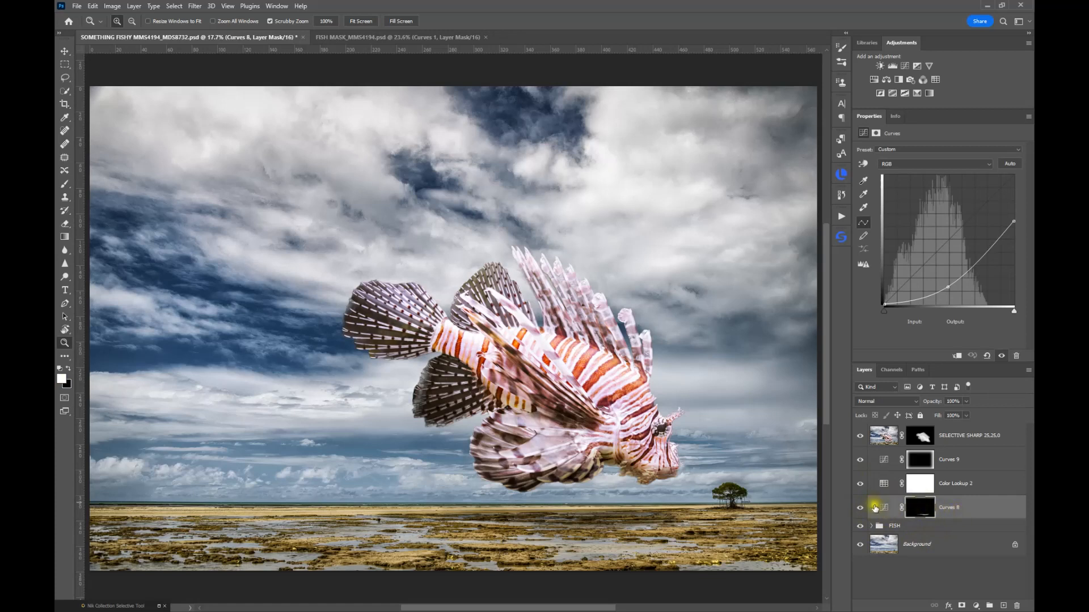
left_click(957, 357)
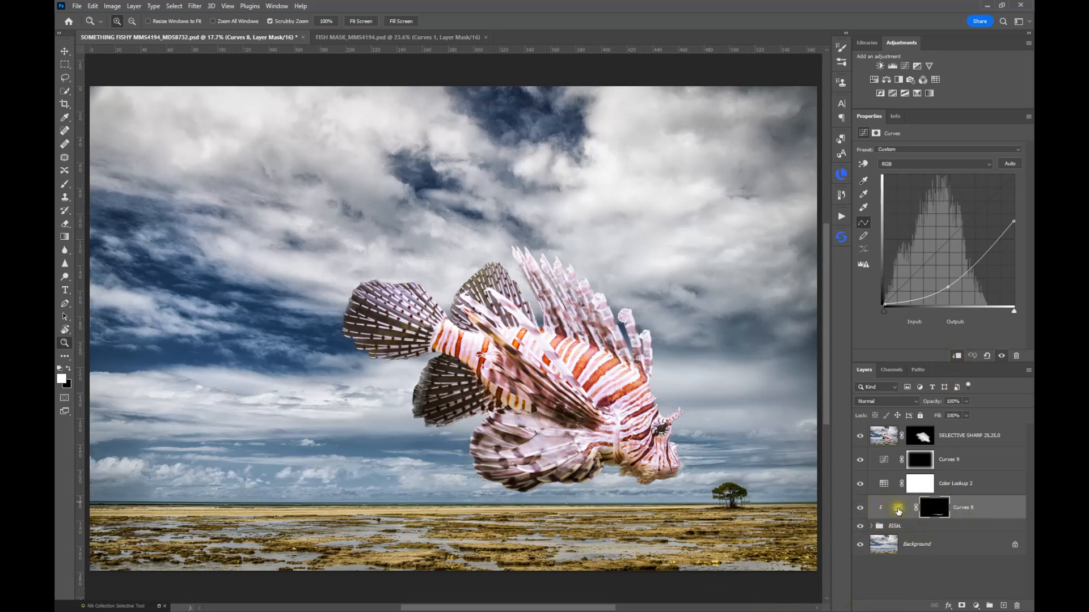
left_click(956, 355)
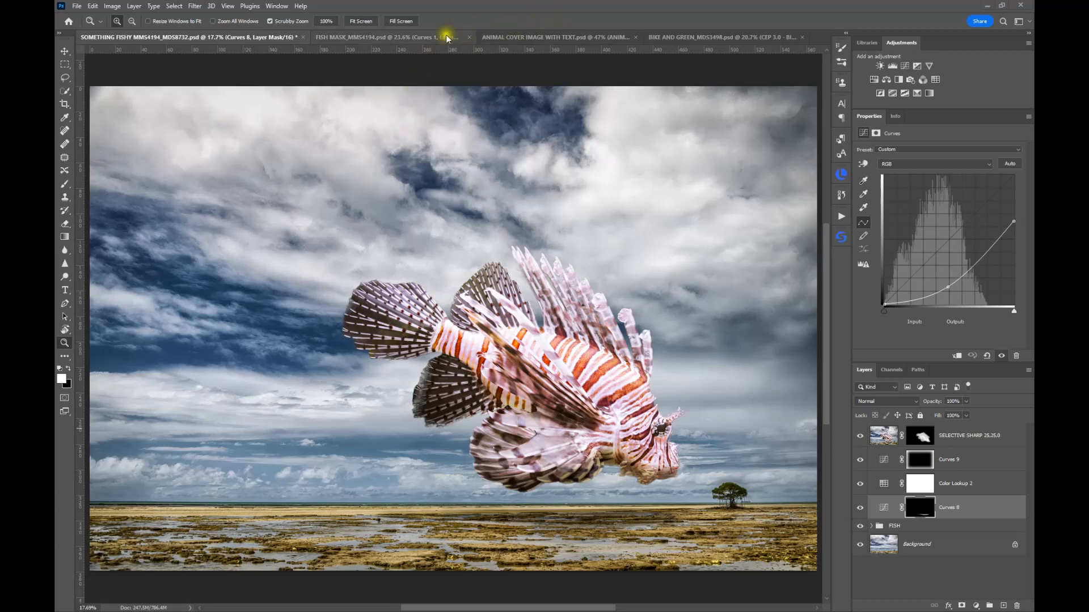
- Close the SOMETHING FISHY document without saving its changes
left_click(302, 36)
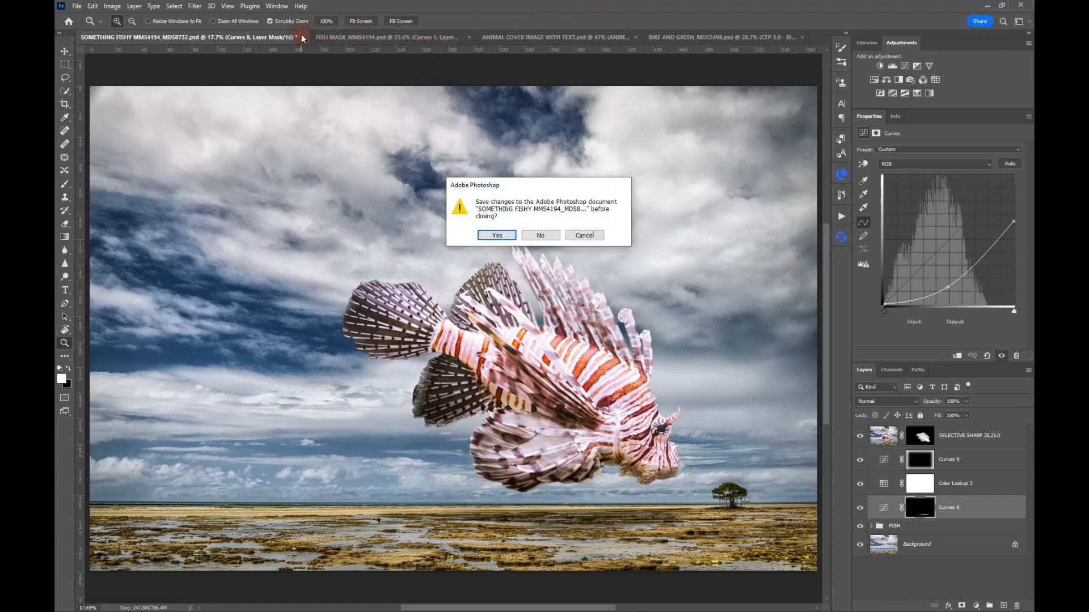
left_click(542, 235)
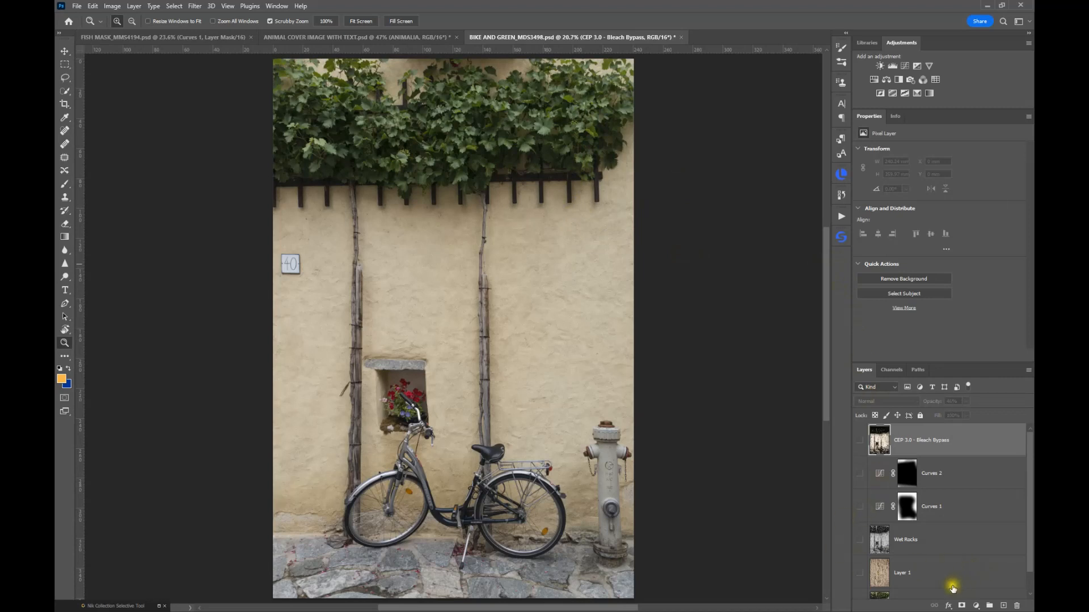
- Turn on the Layer 1 stone texture above Layer 0 in the BIKE AND GREEN document
scroll(953, 589, "down", 2)
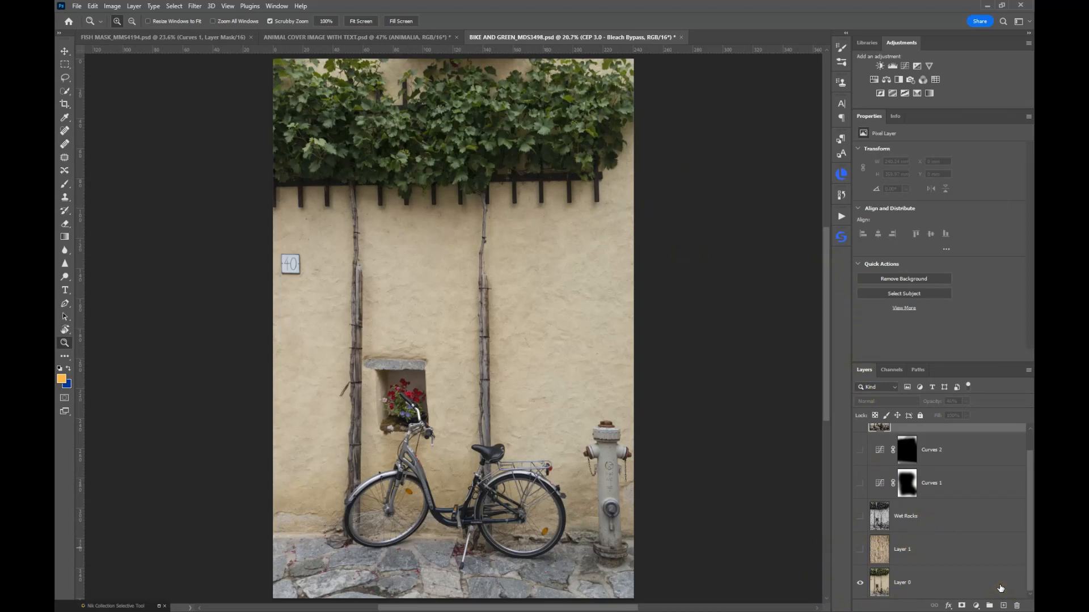
left_click(910, 560)
left_click(860, 549)
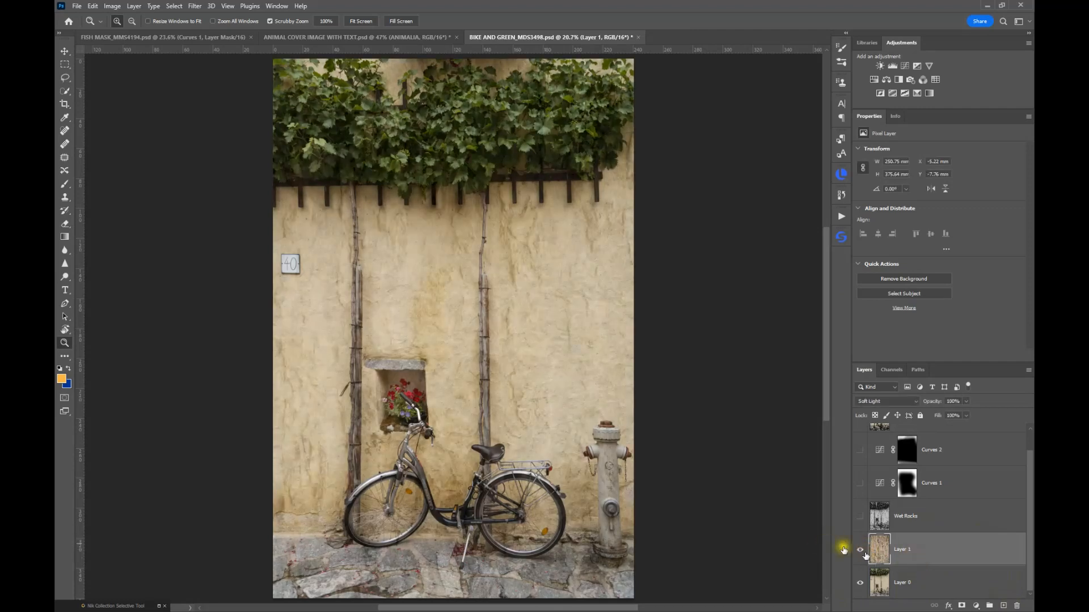
- Switch Layer 1's blend mode to Normal to see the bare stone texture, and return it to Soft Light
left_click(883, 402)
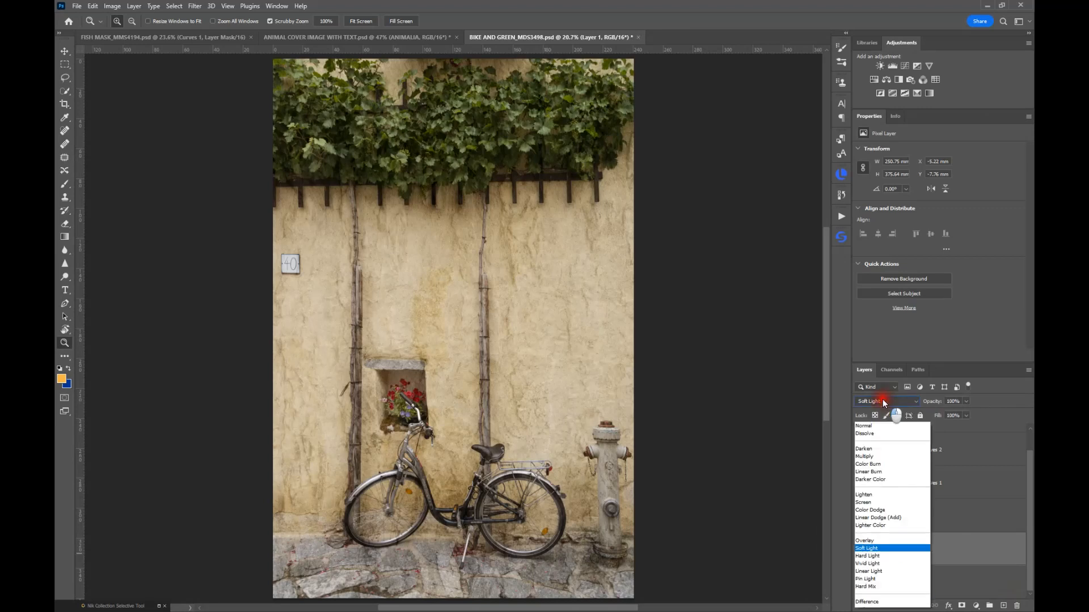
left_click(875, 366)
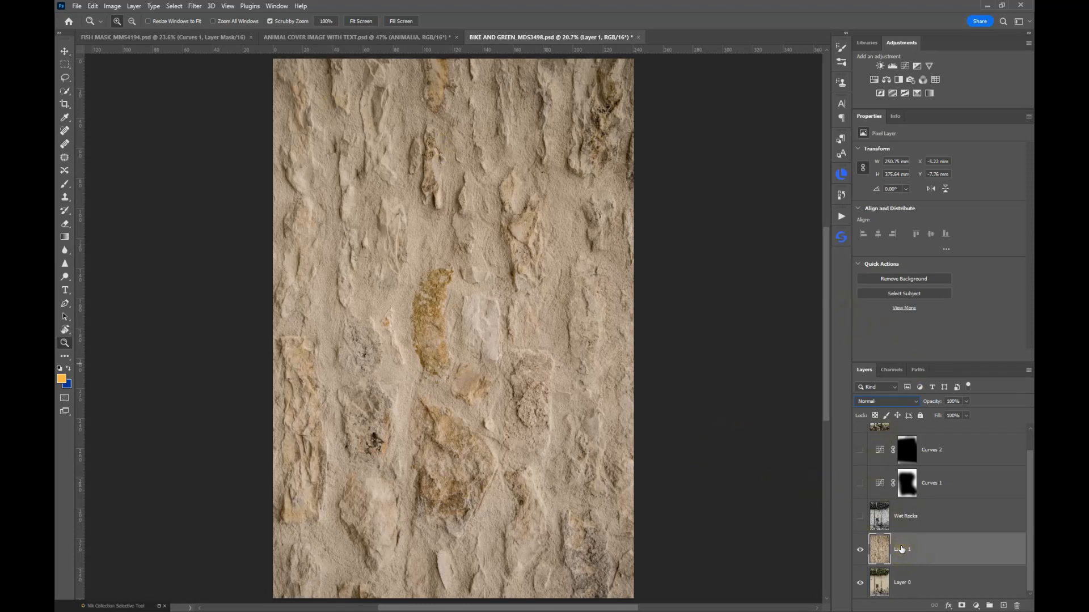
left_click(879, 398)
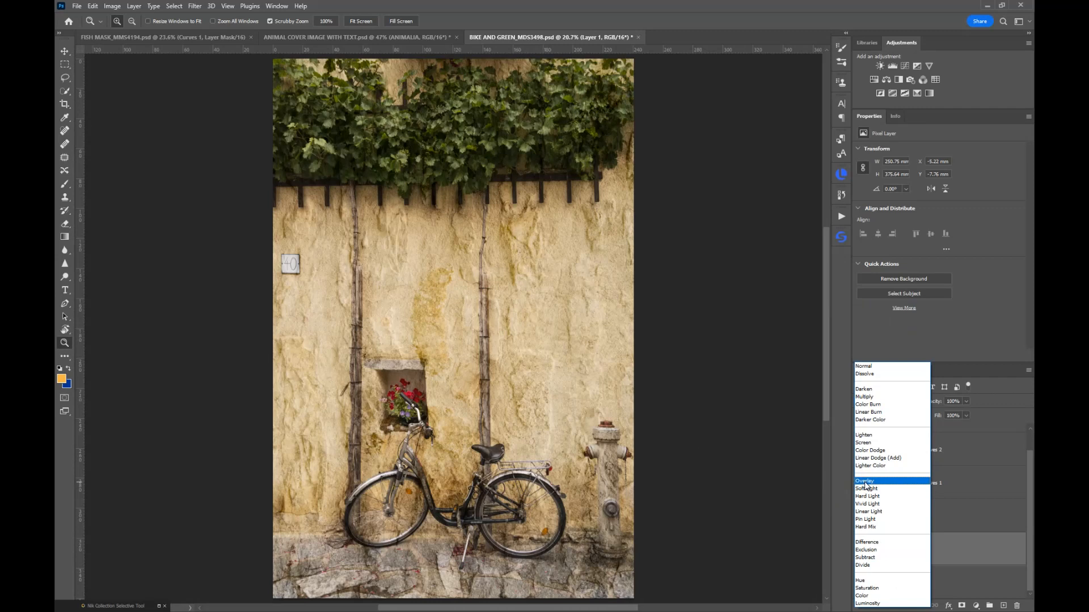
left_click(865, 488)
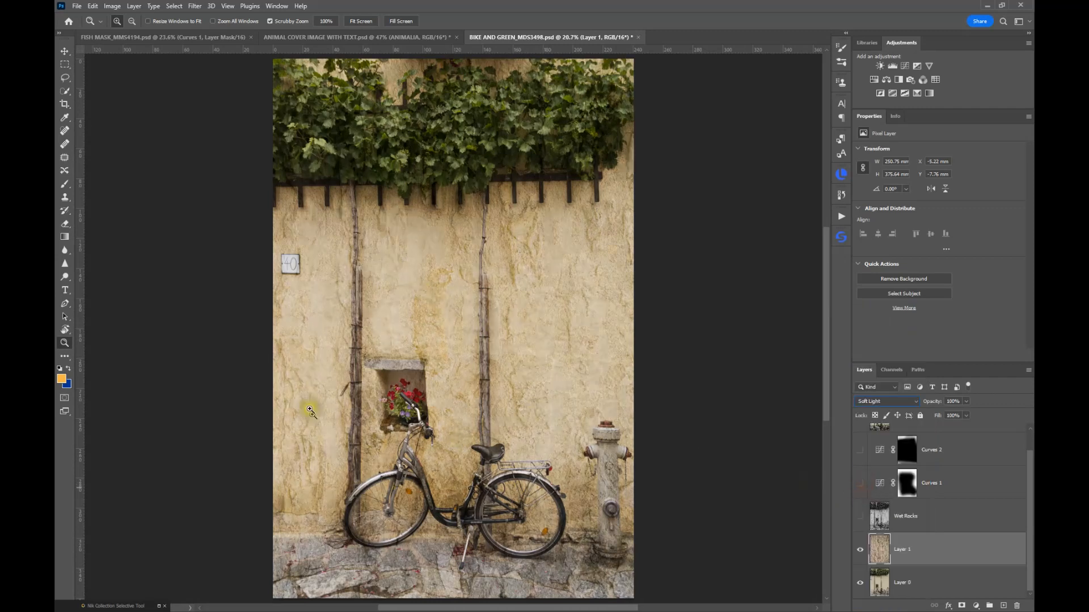
left_click(862, 551)
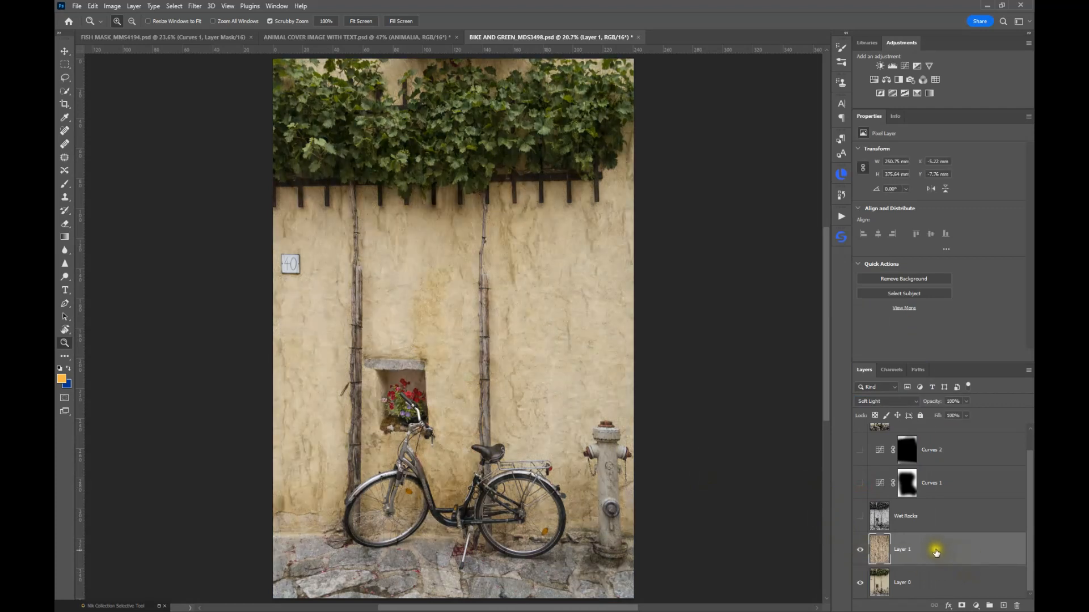
- Select the Wet Rocks layer above Layer 1 and turn on its visibility
left_click(950, 521)
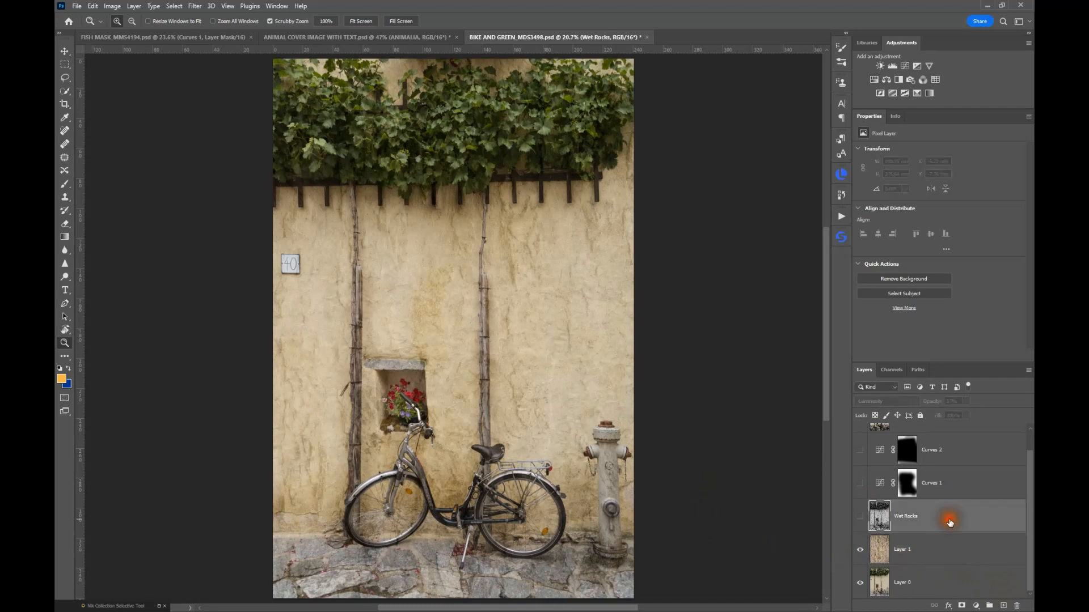
left_click(912, 518)
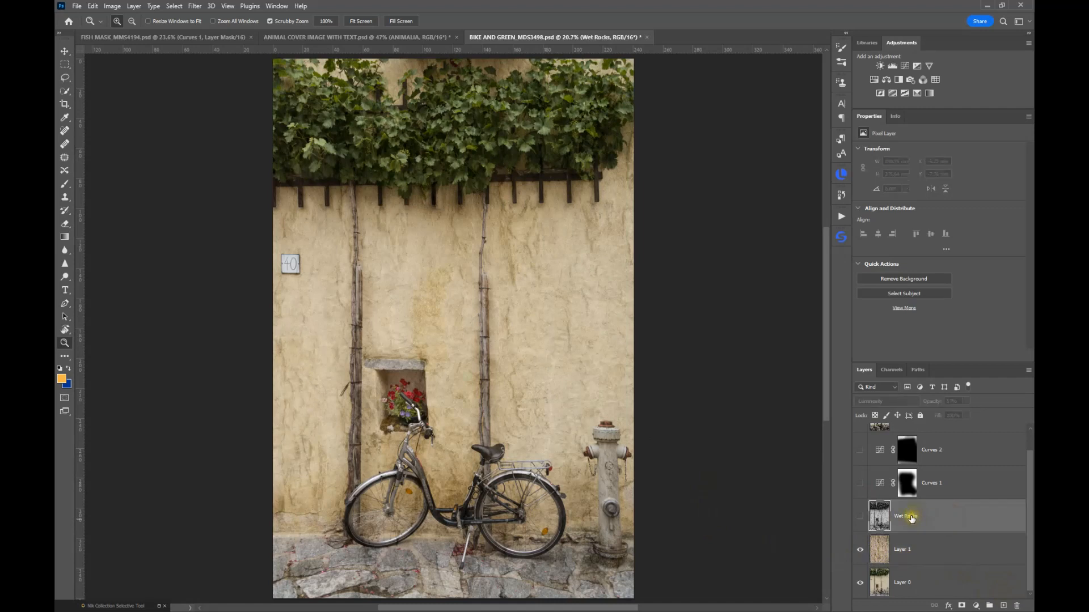
left_click(860, 517)
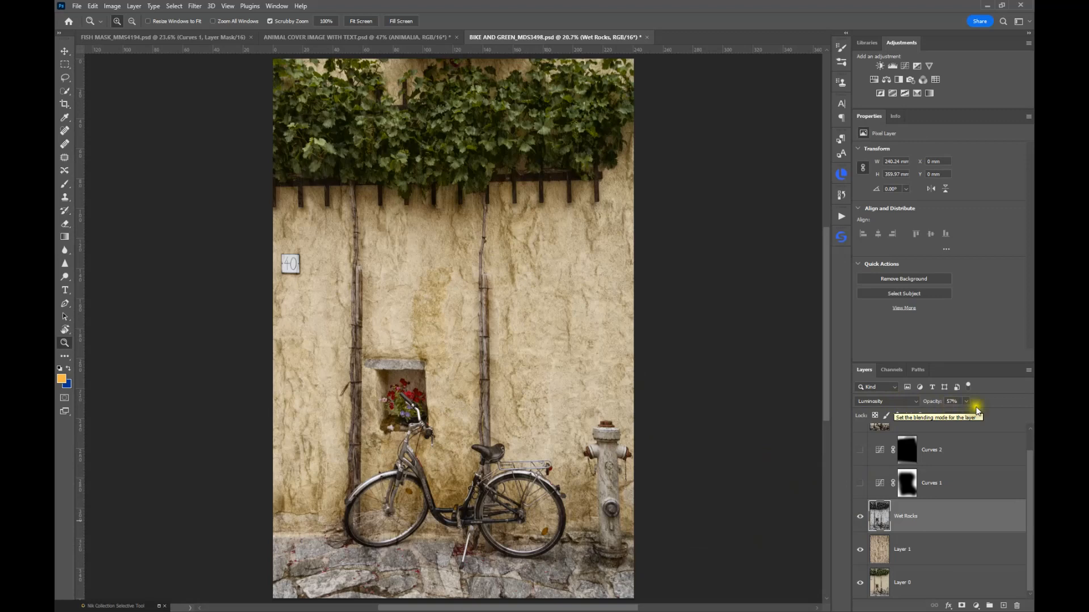
- Try the Wet Rocks layer at 100% opacity and bring it back to 57%
left_click(928, 403)
left_click_drag(928, 403, 1028, 406)
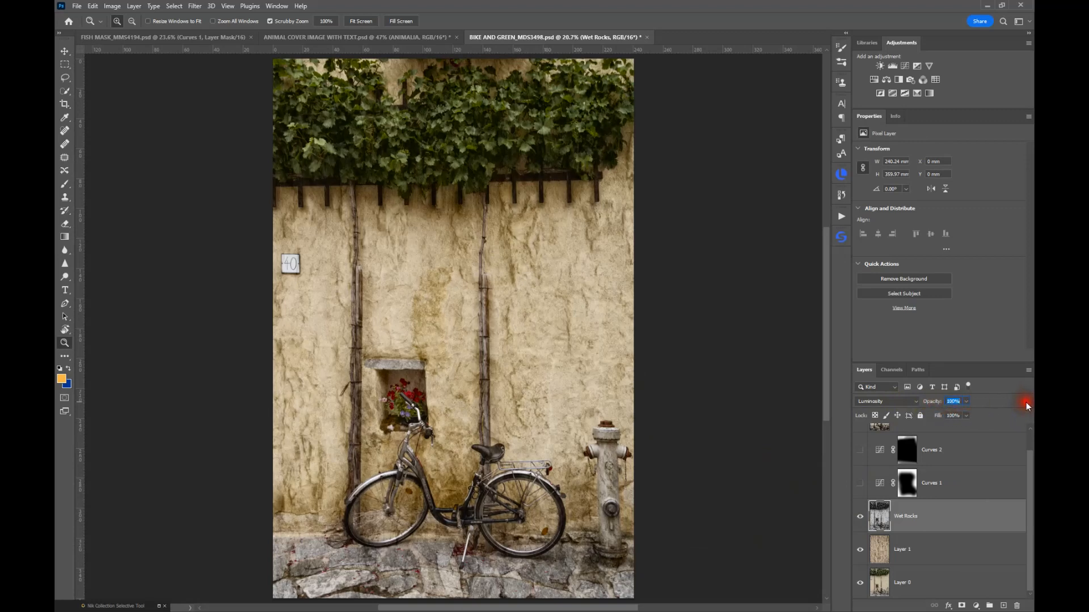
left_click_drag(981, 404, 944, 406)
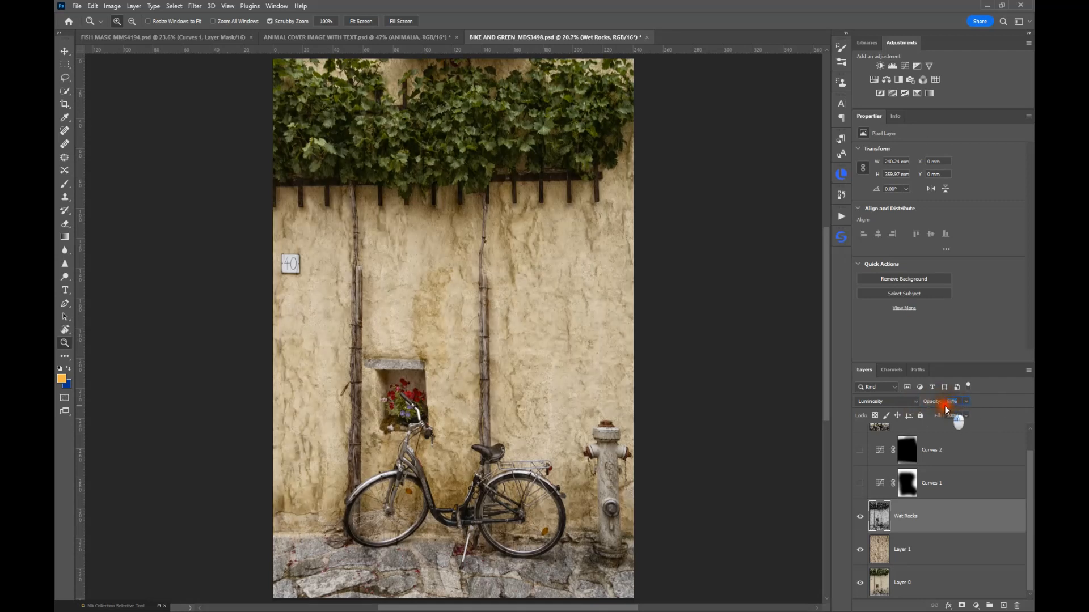
left_click_drag(942, 408, 943, 406)
- Turn on the Curves 1 adjustment and view its layer mask on its own before returning to the image
left_click(861, 484)
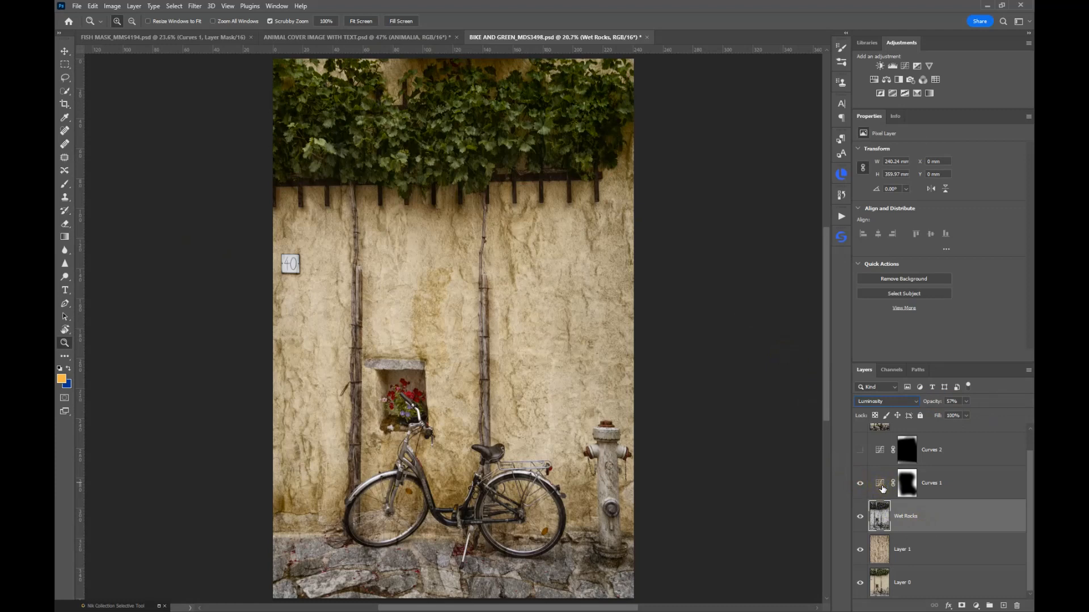
left_click(906, 483)
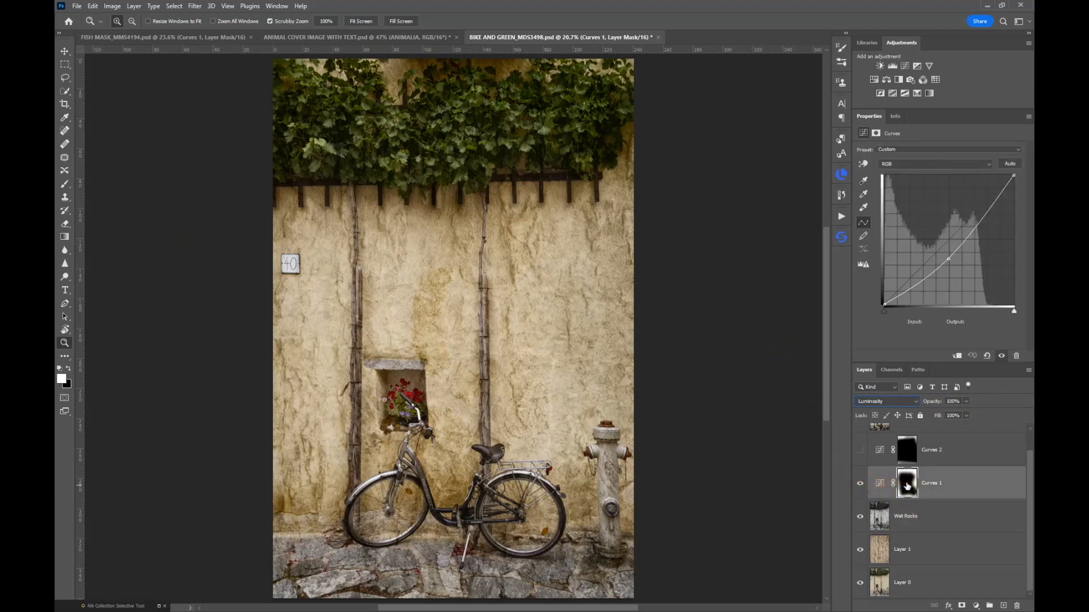
left_click(906, 485, "alt")
left_click(904, 485, "alt")
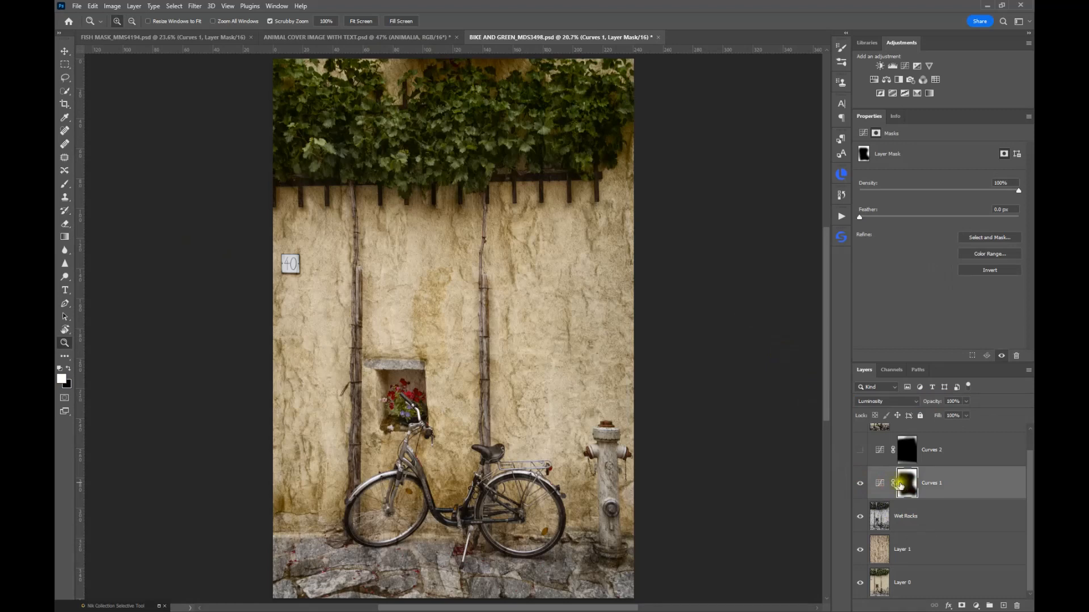
- Turn on the Curves 2 adjustment and show its curve settings
scroll(900, 486, "up", 1)
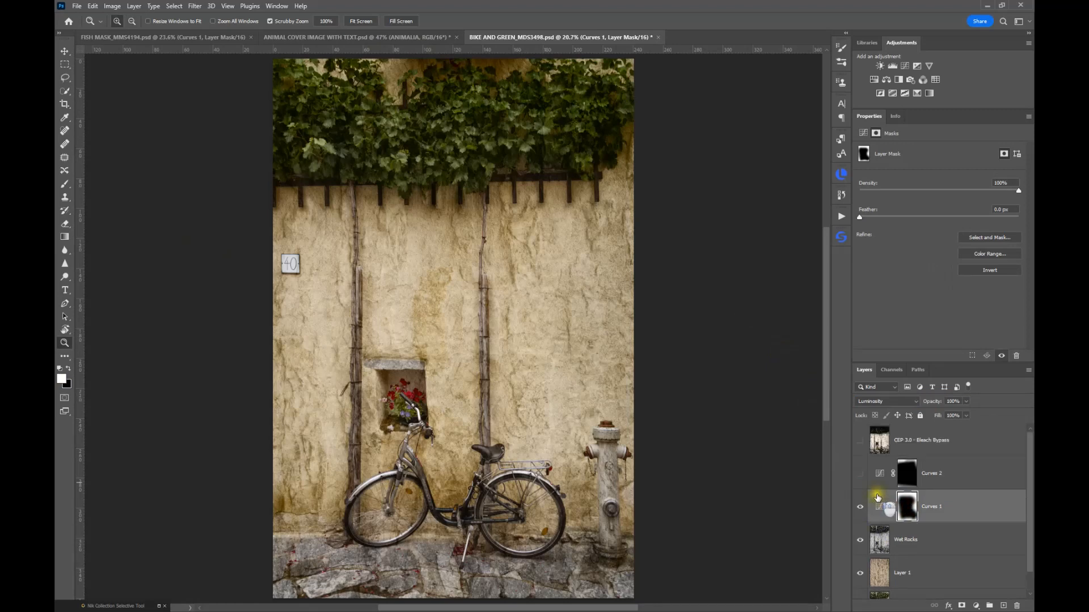
left_click(856, 472)
left_click(878, 472)
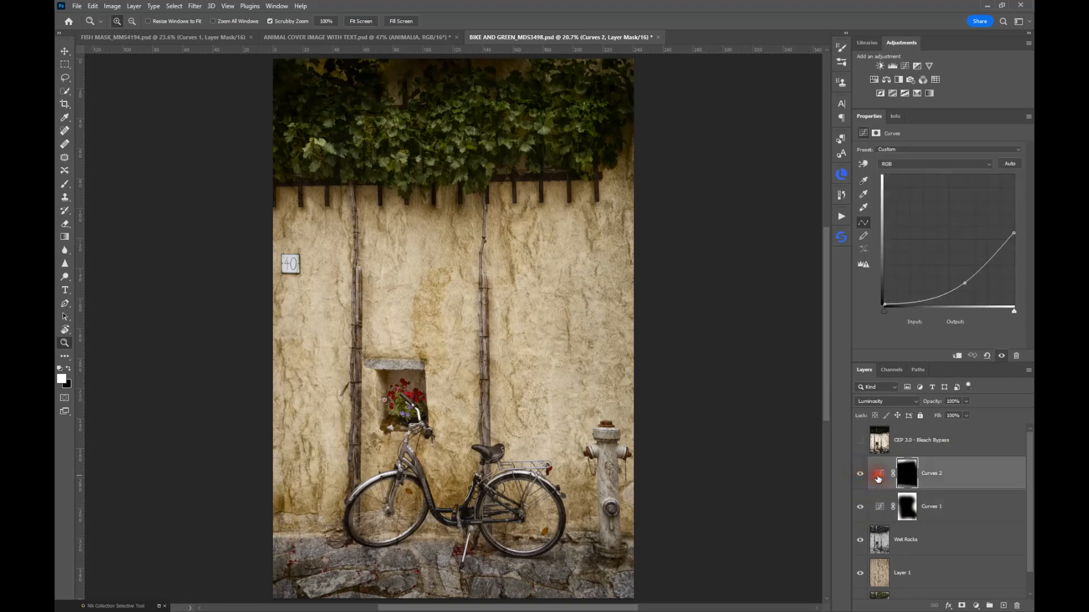
- Turn on the CEP 3.0 - Bleach Bypass layer, set its opacity to 47%, and compare the image with and without it
left_click(925, 440)
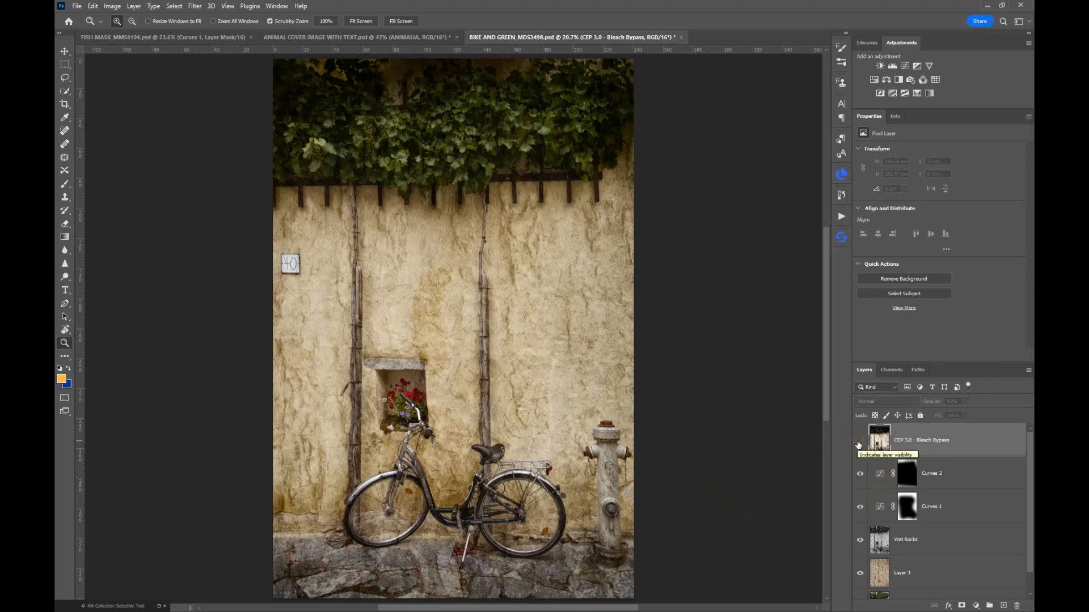
left_click(859, 445)
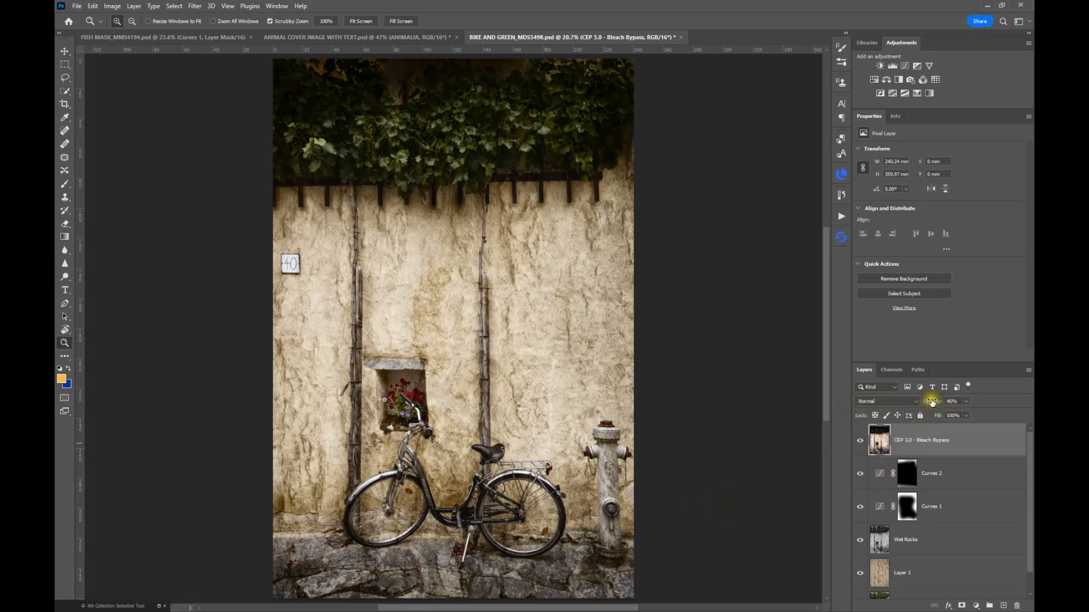
left_click_drag(931, 402, 984, 404)
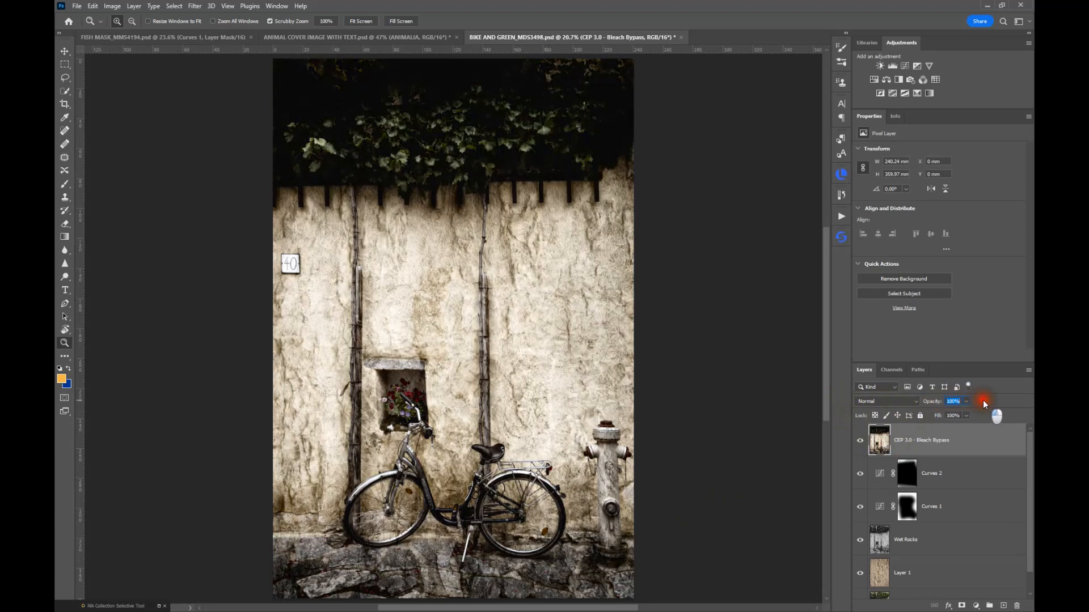
left_click_drag(981, 403, 977, 403)
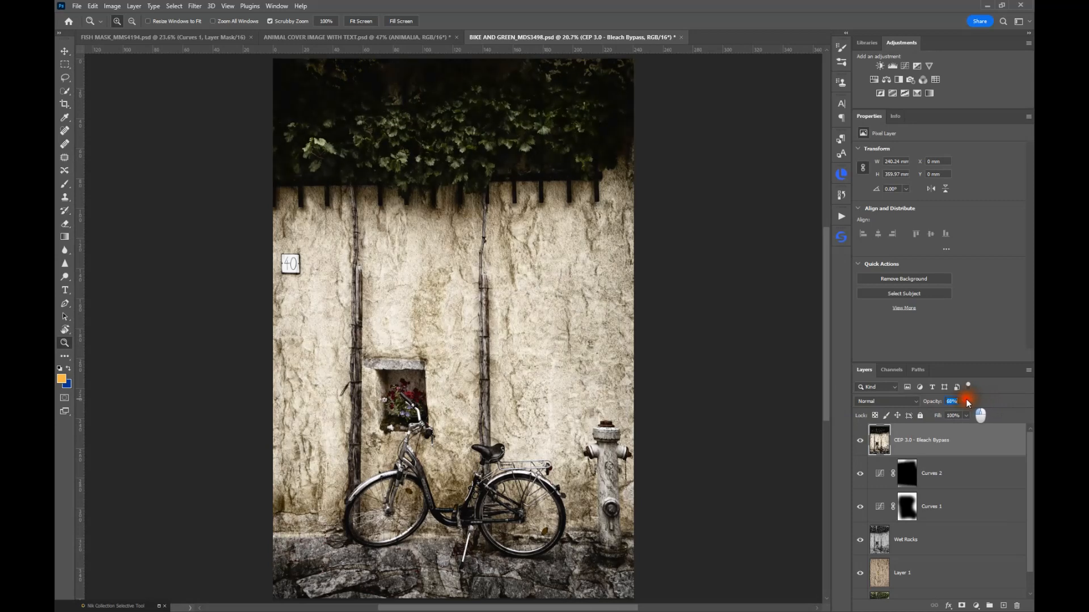
left_click_drag(964, 403, 958, 401)
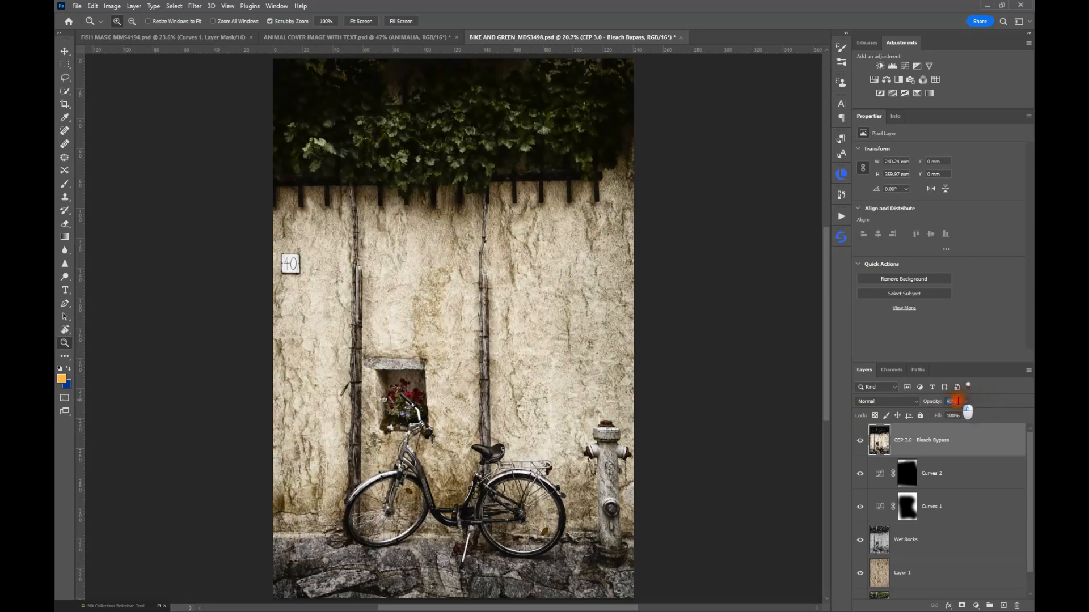
left_click(859, 441)
left_click(860, 442)
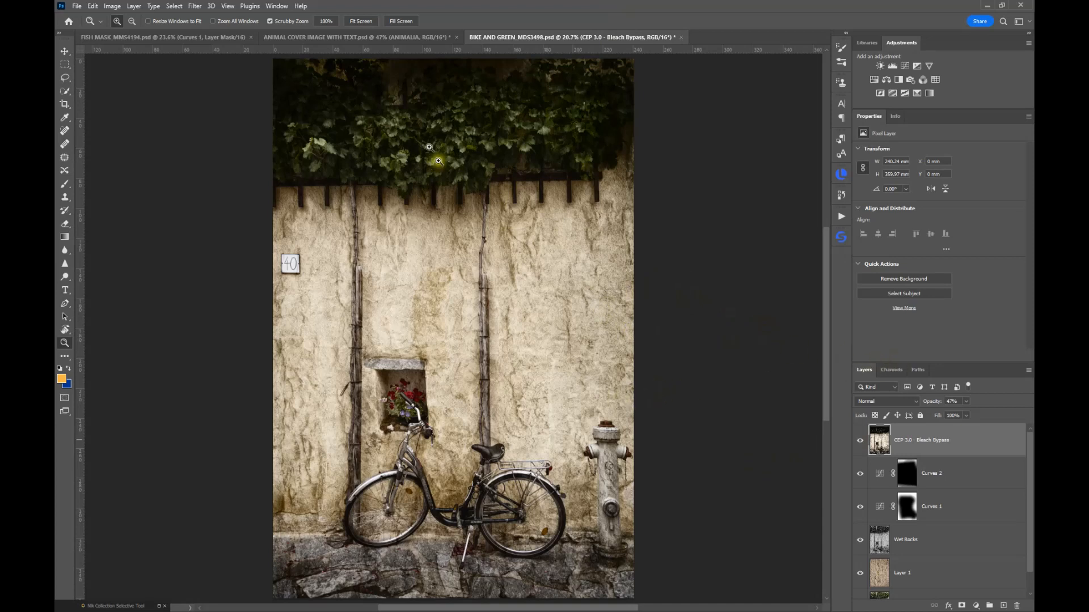
- Switch to the ANIMAL COVER IMAGE WITH TEXT document and show the ANIMALIA text layer with its effects hidden
left_click(305, 43)
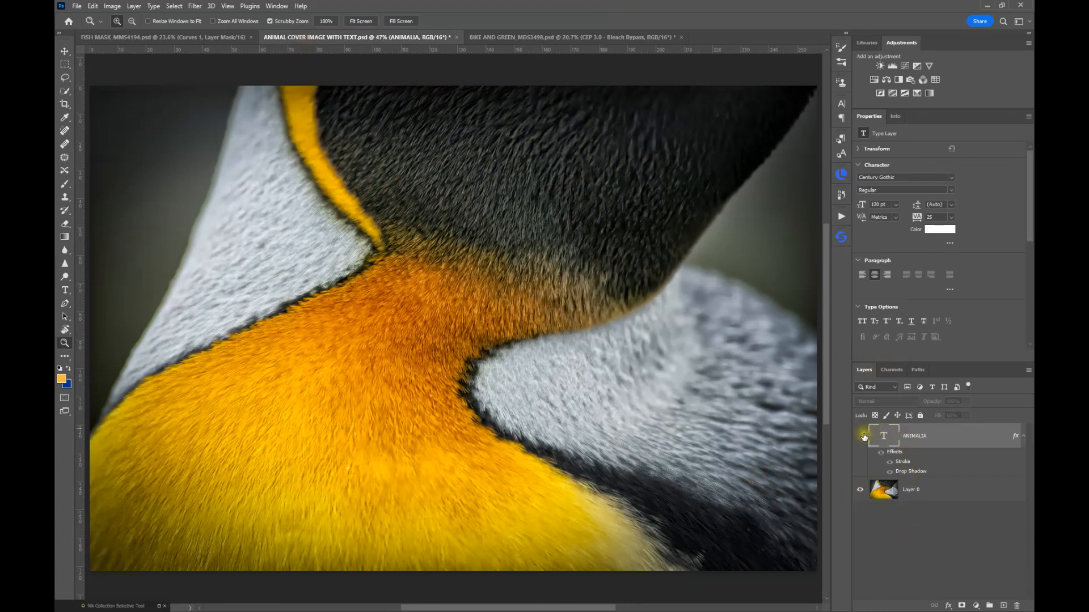
left_click(860, 436)
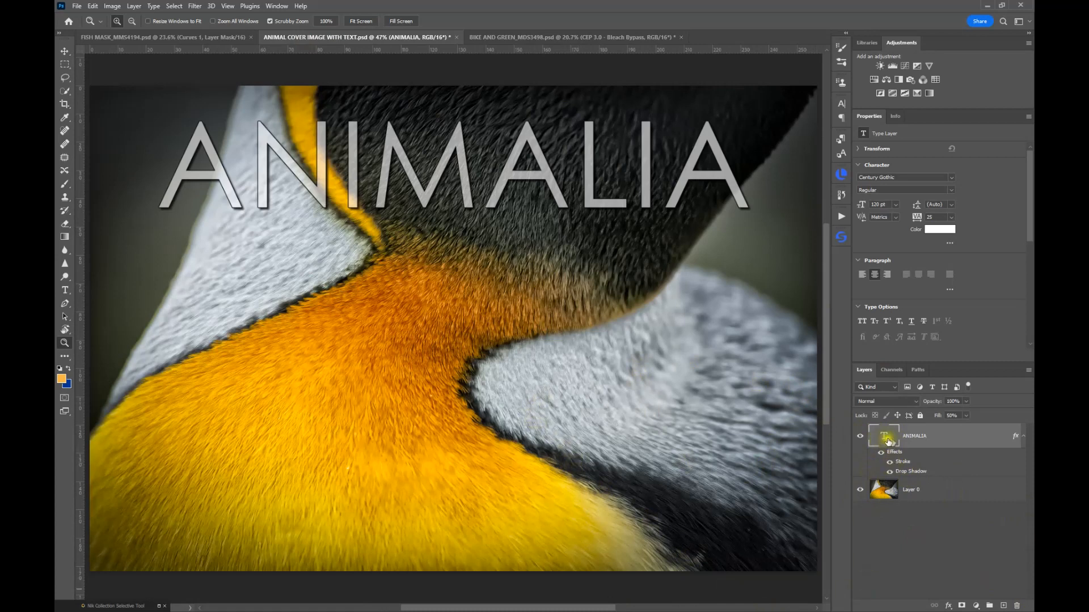
left_click(881, 452)
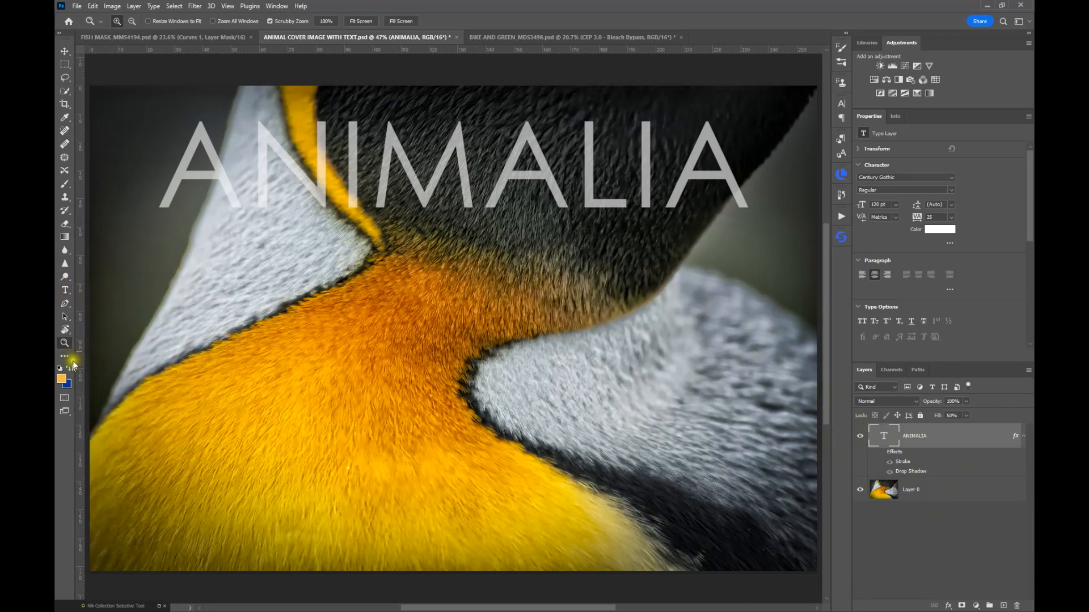
- Open the ANIMALIA text for editing and leave it without changing anything
left_click(888, 441)
double_click(887, 442)
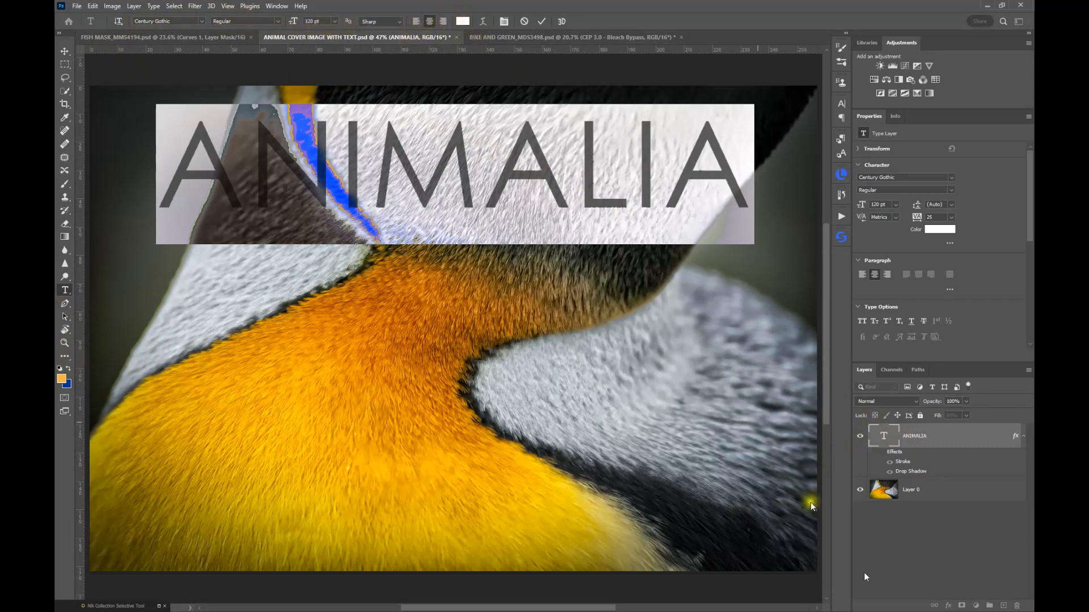
left_click(886, 437)
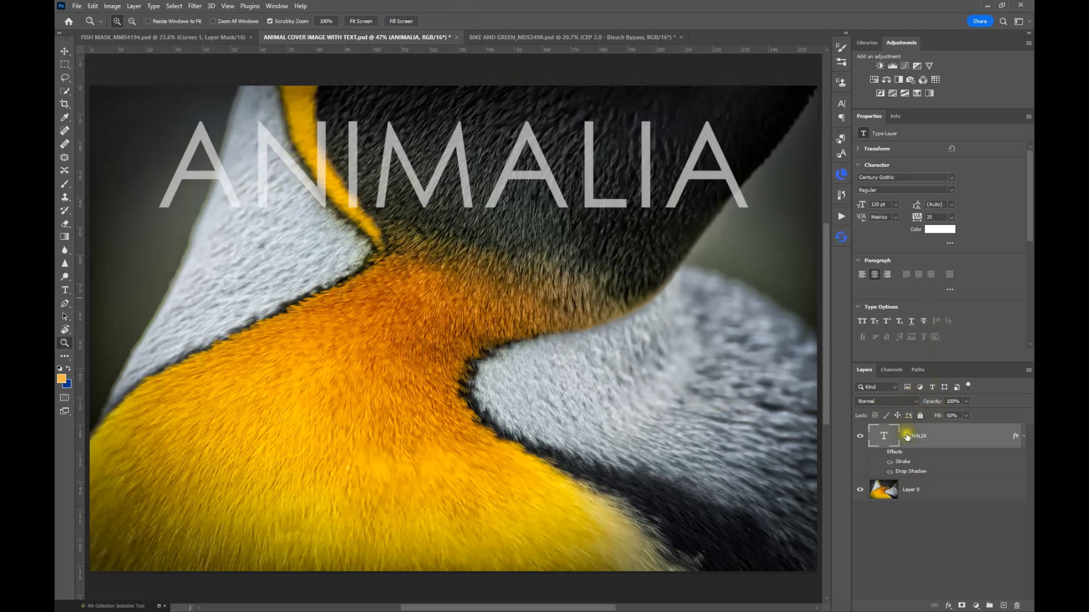
- Turn the ANIMALIA layer's effects back on and open its blending options
left_click(877, 438)
left_click(880, 451)
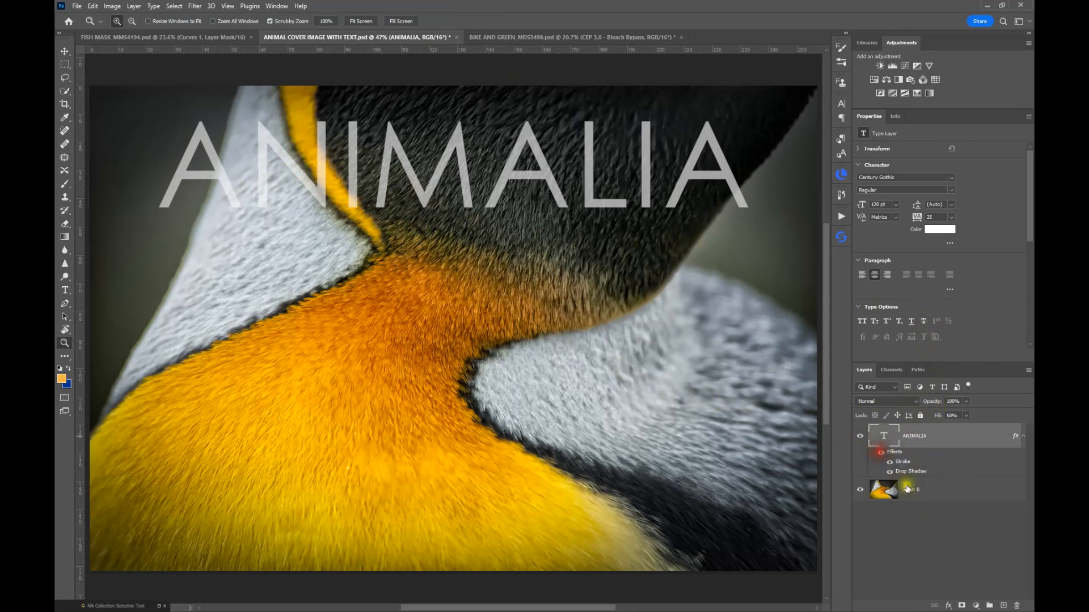
right_click(962, 440)
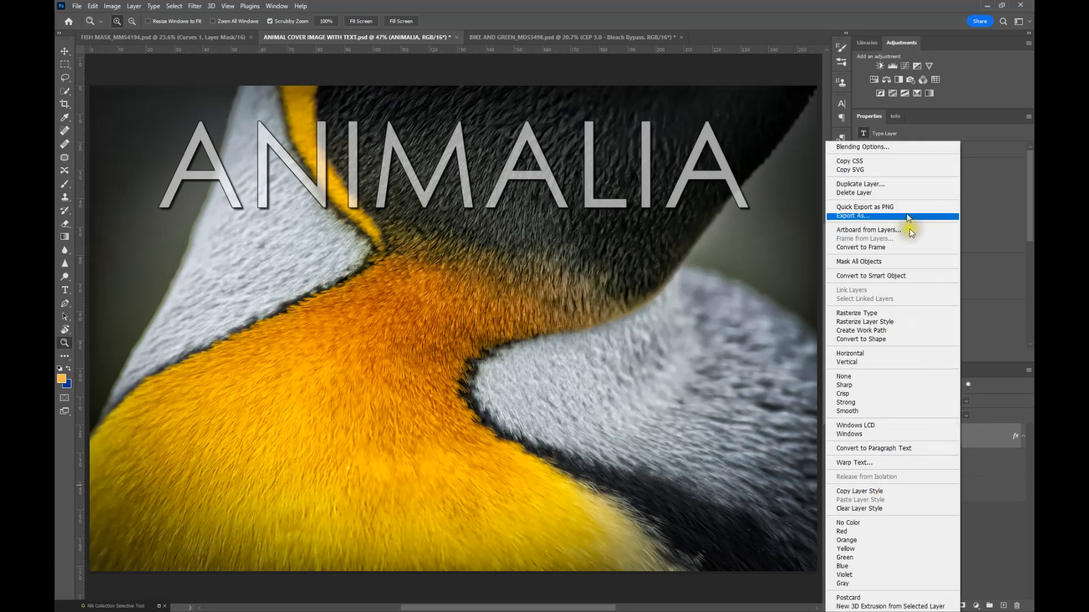
left_click(886, 148)
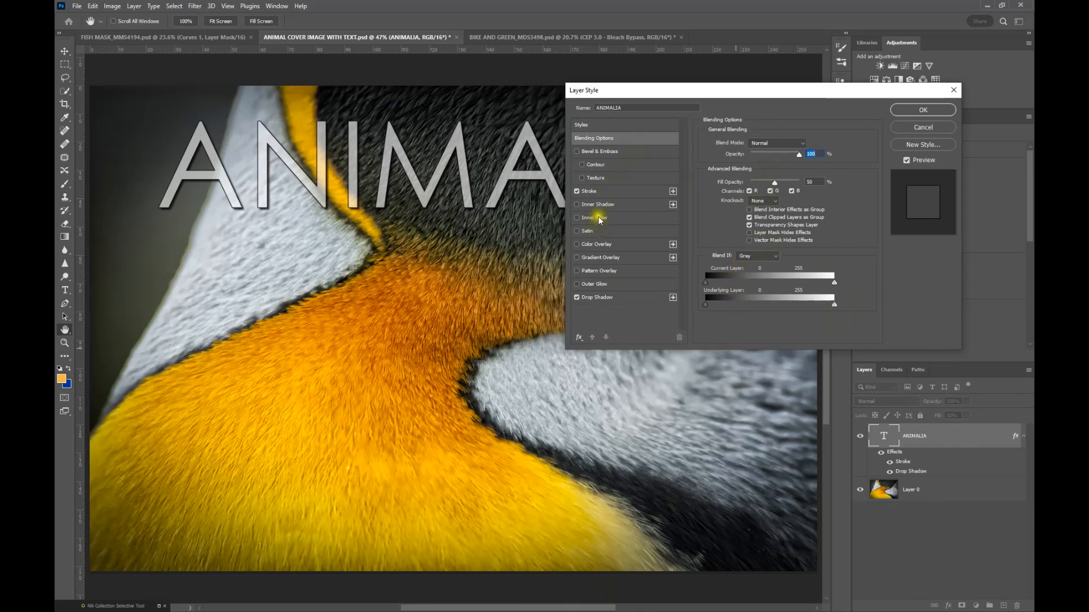
- Review the ANIMALIA layer's Stroke and Drop Shadow settings, switching each effect off and on again to compare
left_click(615, 193)
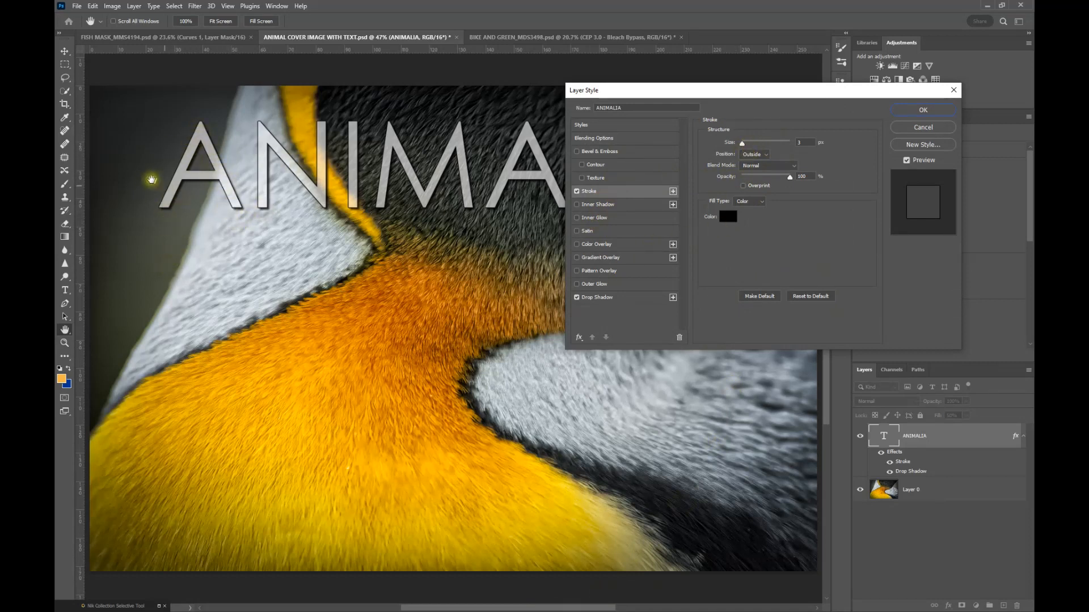
left_click(631, 300)
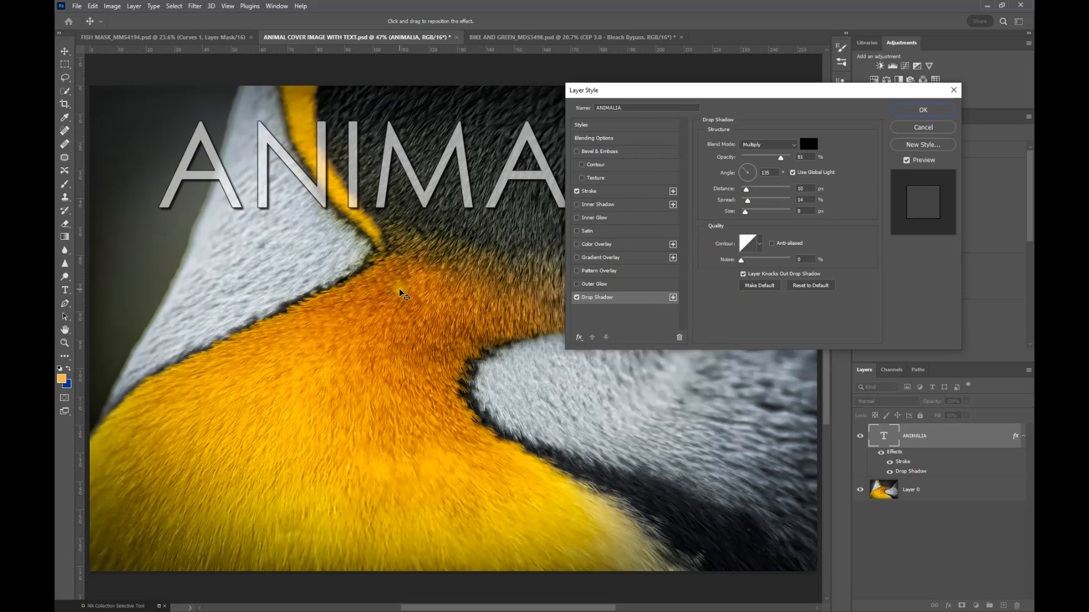
left_click(577, 297)
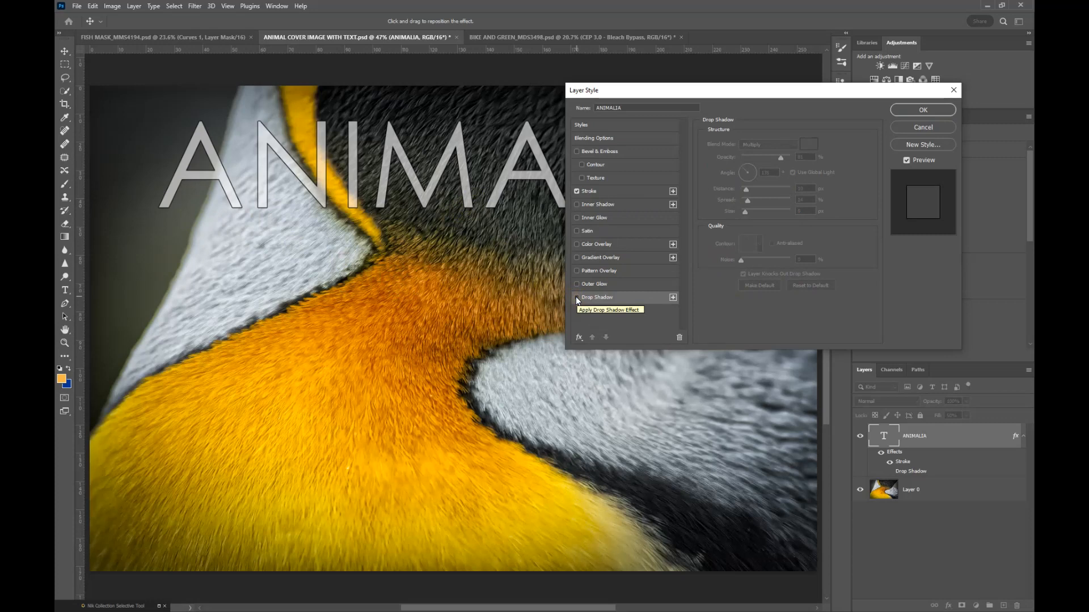
left_click(577, 298)
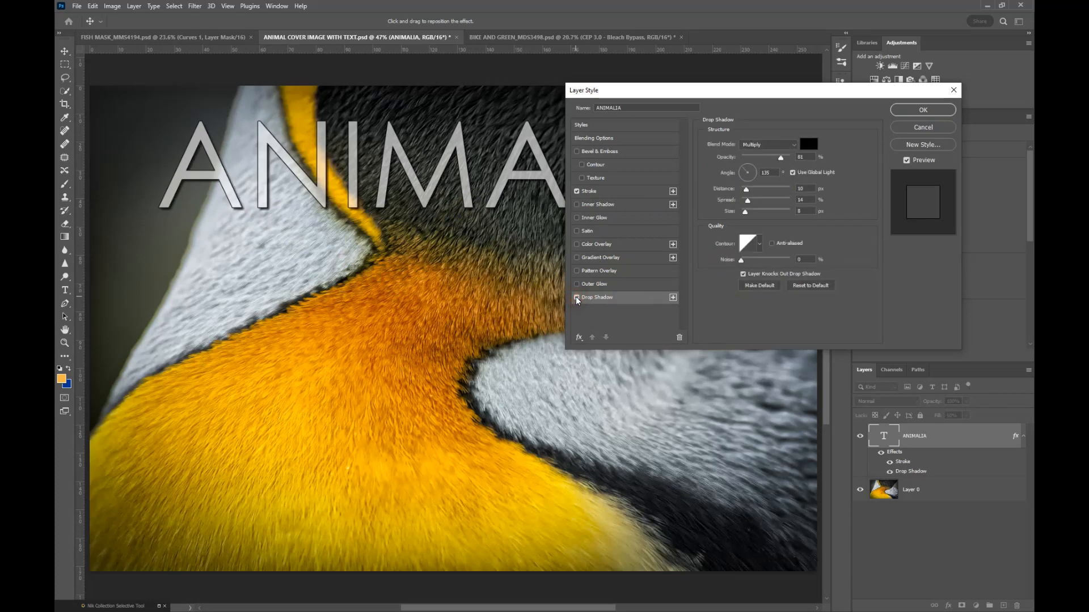
left_click(577, 192)
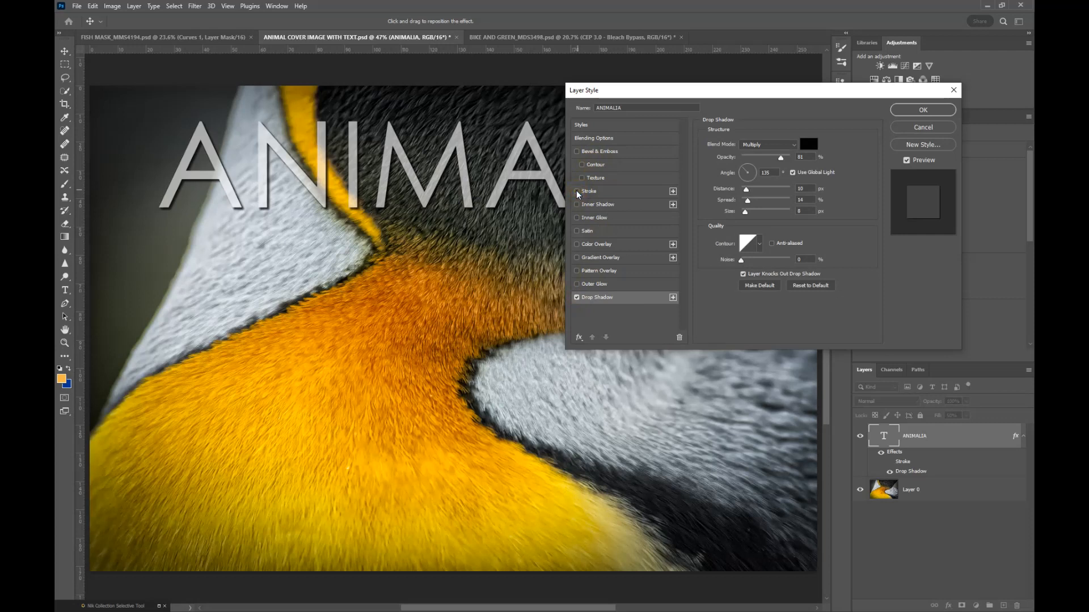
left_click(576, 192)
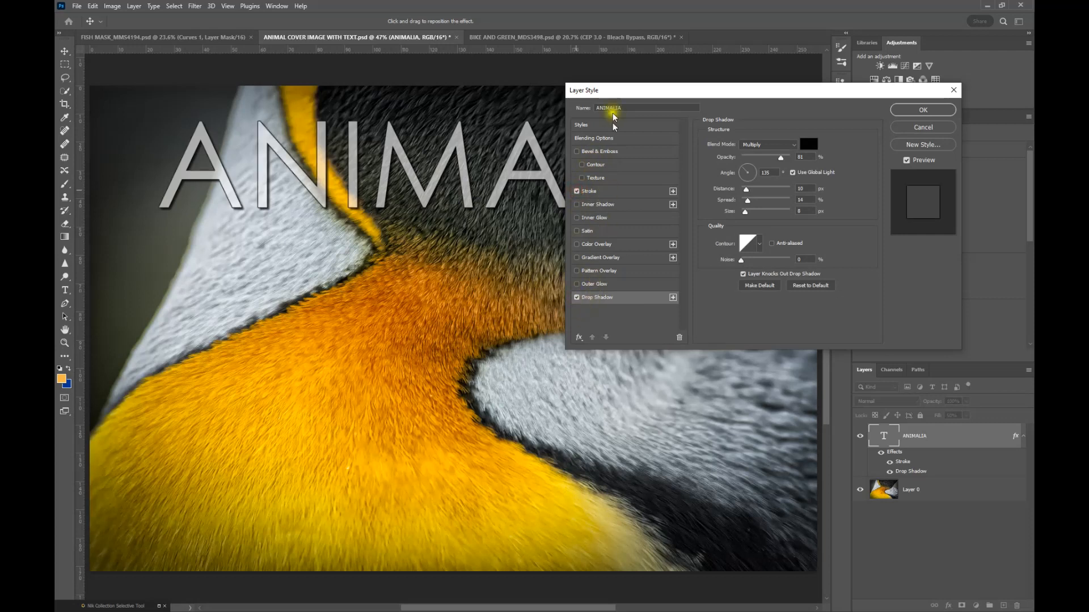
- Accept the layer style settings and raise the ANIMALIA text layer's Fill to 100%
left_click(896, 110)
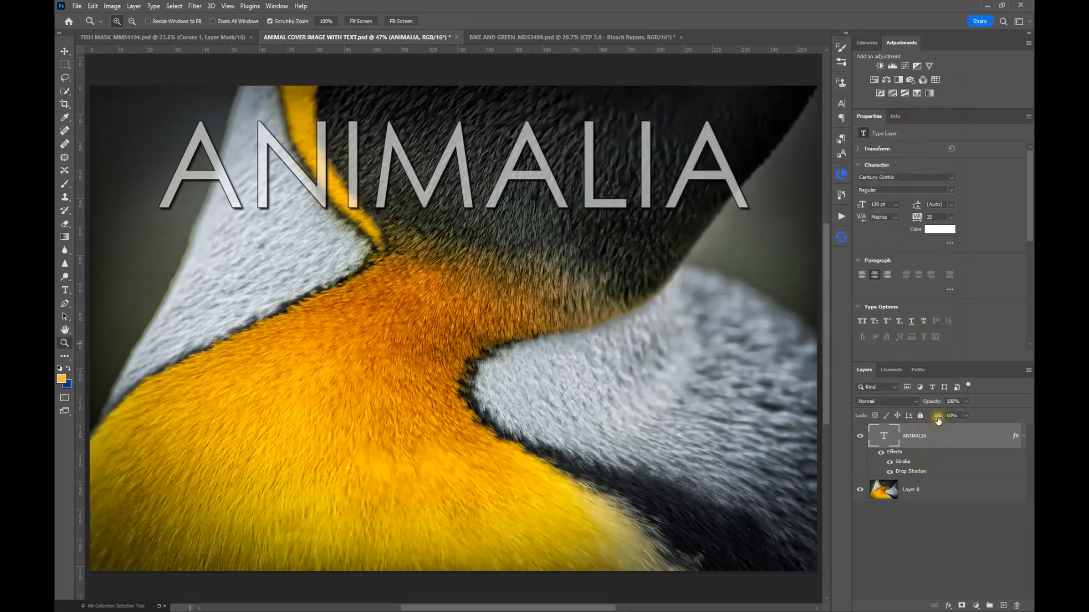
left_click(953, 415)
left_click_drag(970, 416, 978, 414)
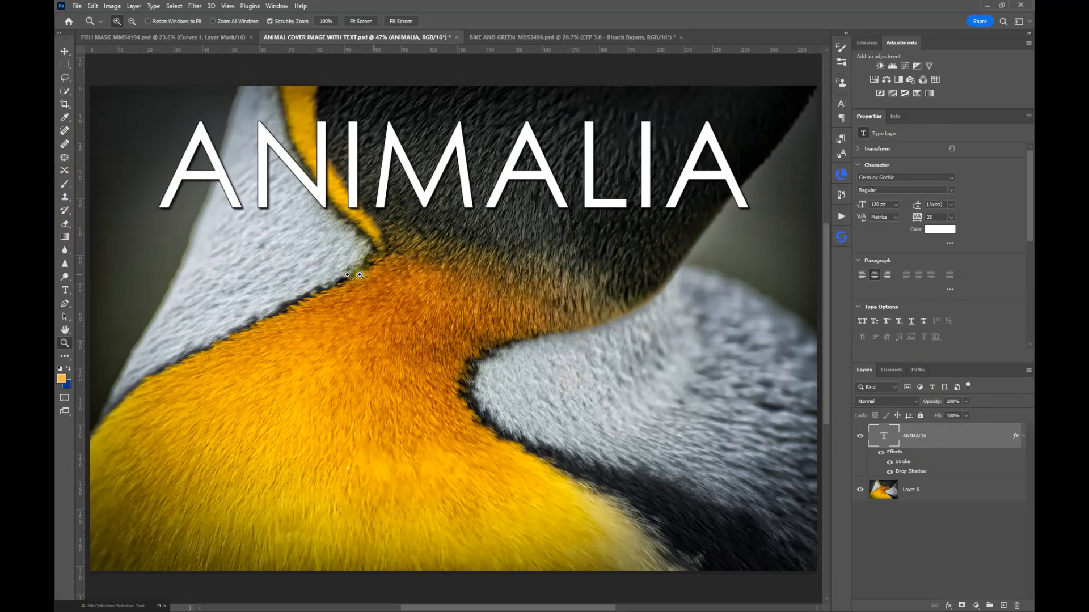
- Lower the ANIMALIA layer's Fill to 0% to leave only its effects, and bring the Fill back up to 50%
left_click_drag(941, 418, 914, 414)
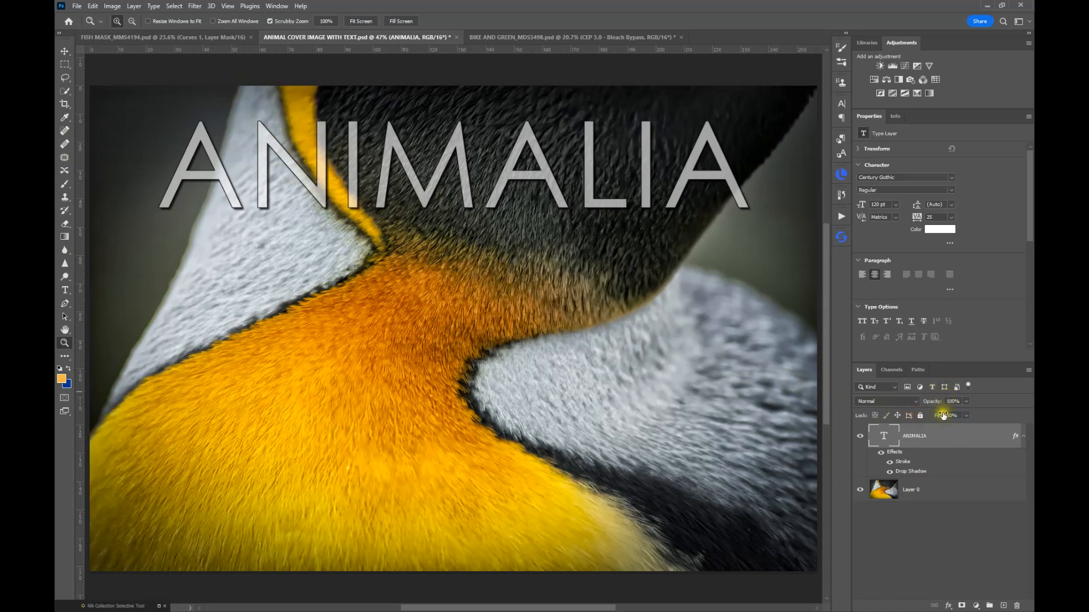
left_click_drag(940, 417, 884, 413)
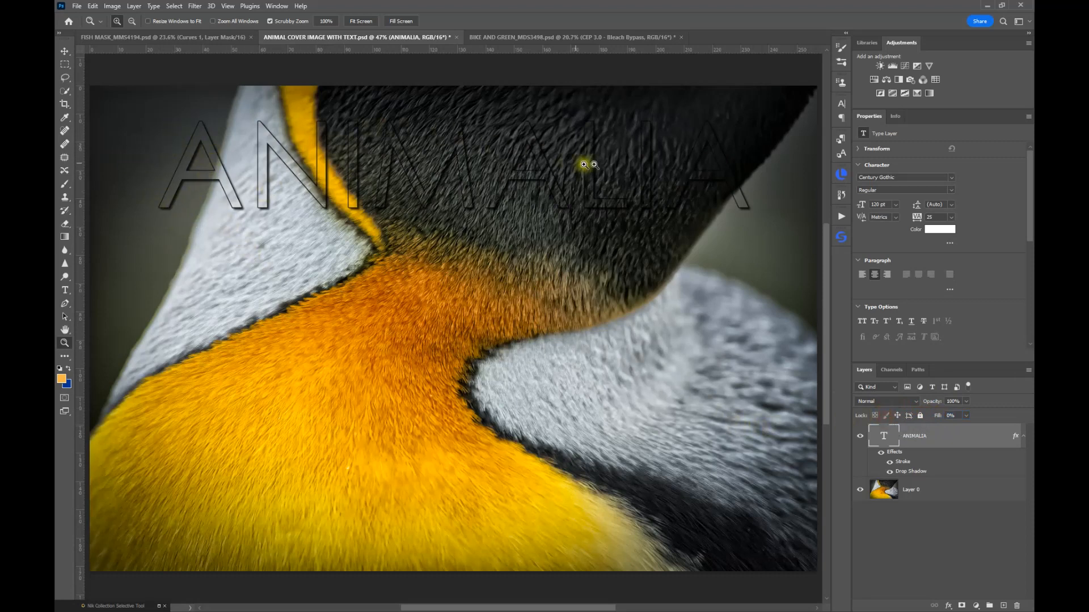
left_click_drag(934, 420, 953, 416)
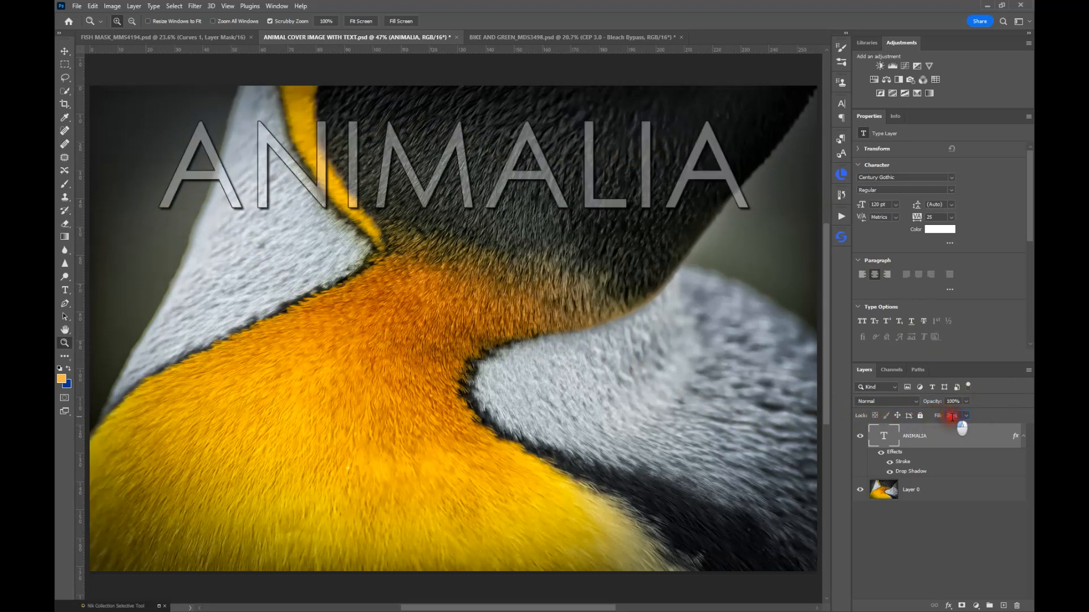
left_click_drag(957, 417, 965, 418)
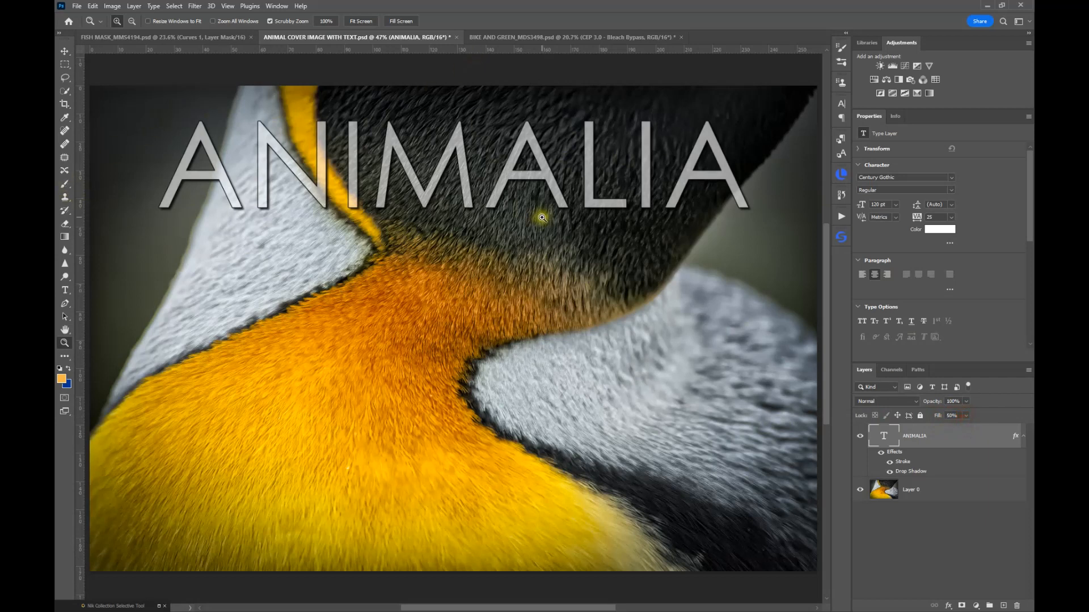